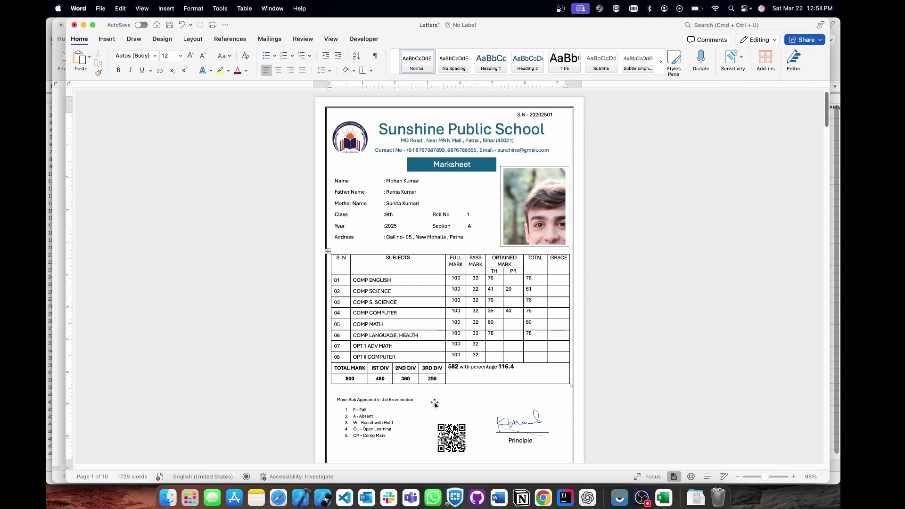
Create a new blank Word document.
{"action": "scroll", "coordinate": [434, 403], "scroll_direction": "down", "scroll_amount": 3}
{"action": "scroll", "coordinate": [435, 403], "scroll_direction": "up", "scroll_amount": 2}
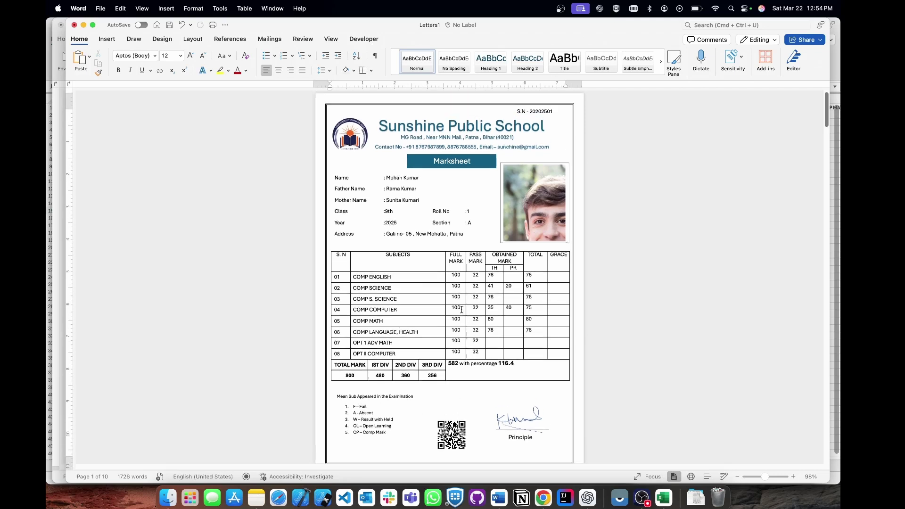
{"action": "scroll", "coordinate": [461, 309], "scroll_direction": "up", "scroll_amount": 2}
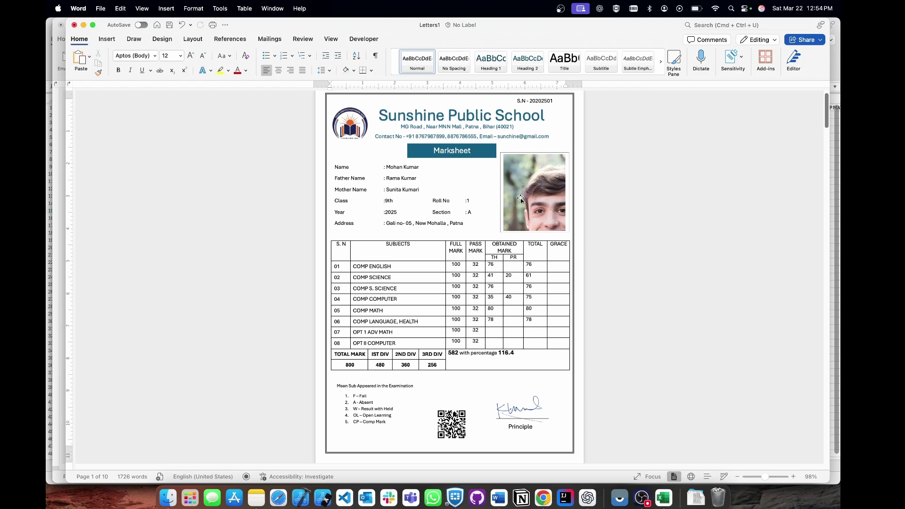
{"action": "left_click", "coordinate": [632, 498]}
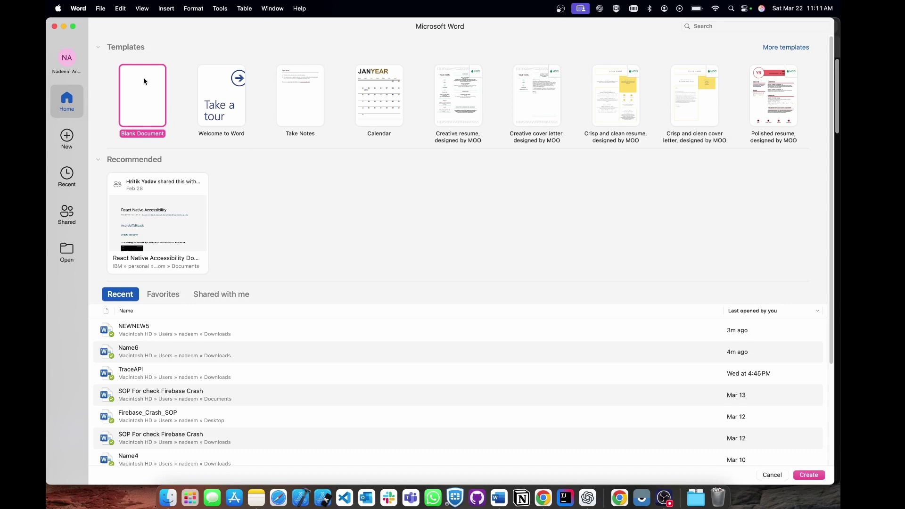
{"action": "double_click", "coordinate": [141, 98]}
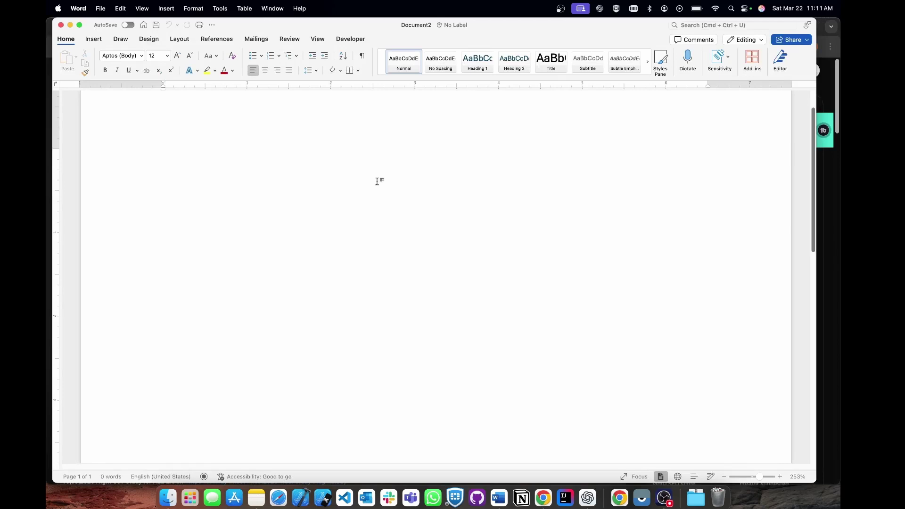
{"action": "scroll", "coordinate": [378, 182], "scroll_direction": "down", "scroll_amount": 10}
{"action": "scroll", "coordinate": [415, 190], "scroll_direction": "down", "scroll_amount": 3}
{"action": "scroll", "coordinate": [416, 191], "scroll_direction": "up", "scroll_amount": 2}
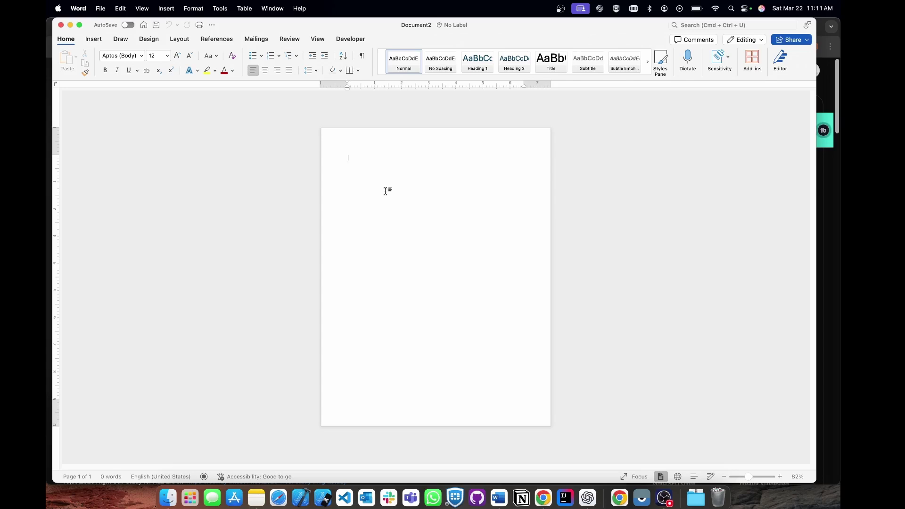
Set the page to Narrow margins and A4 paper size.
{"action": "left_click", "coordinate": [179, 38]}
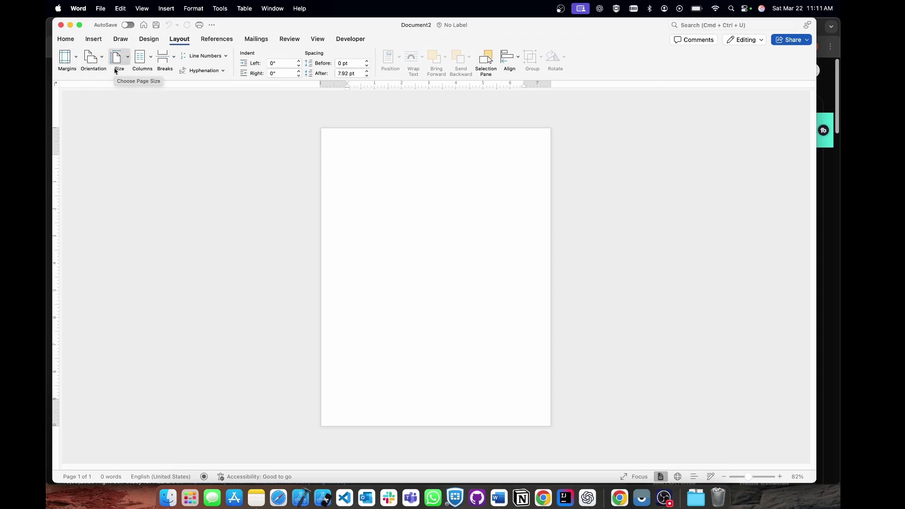
{"action": "left_click", "coordinate": [76, 60]}
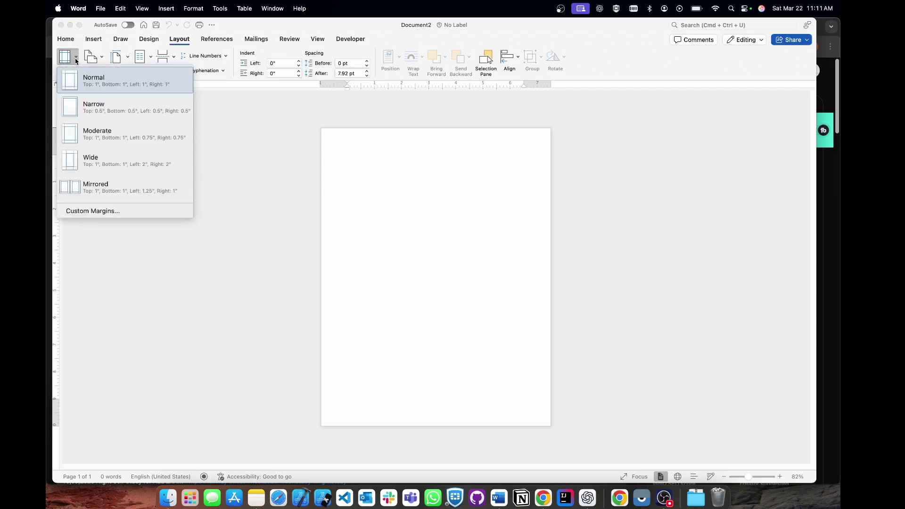
{"action": "left_click", "coordinate": [107, 106]}
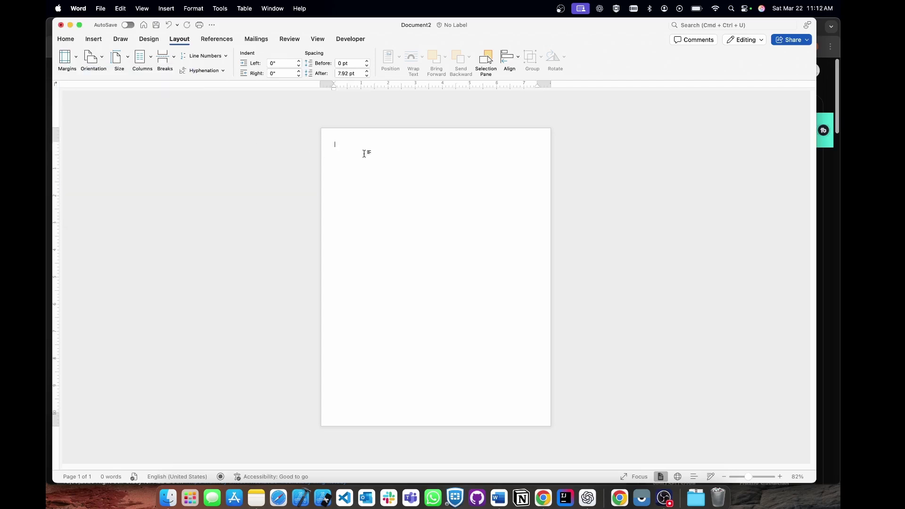
{"action": "left_click", "coordinate": [118, 61]}
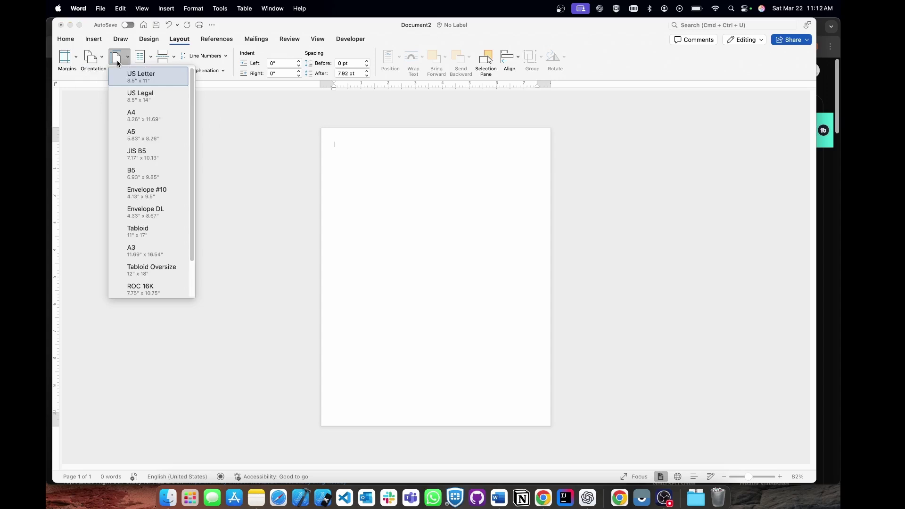
{"action": "left_click", "coordinate": [143, 116]}
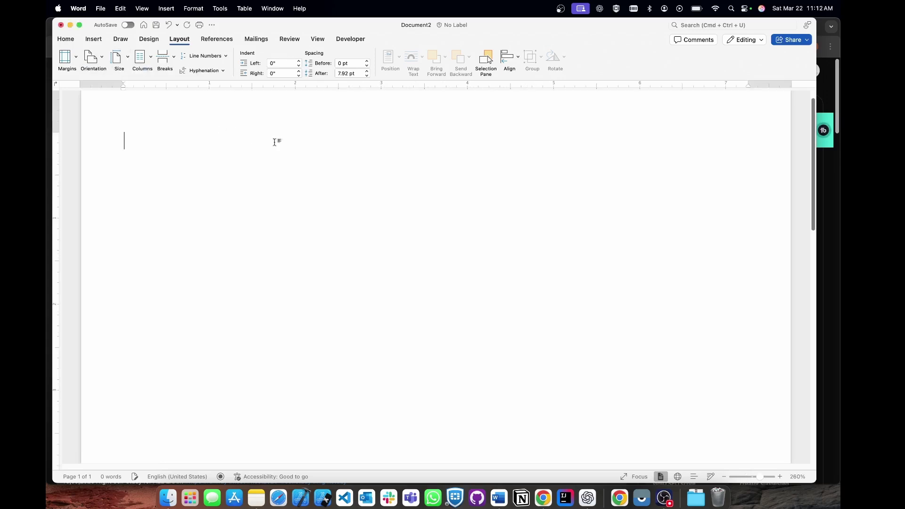
{"action": "scroll", "coordinate": [359, 176], "scroll_direction": "down", "scroll_amount": 5}
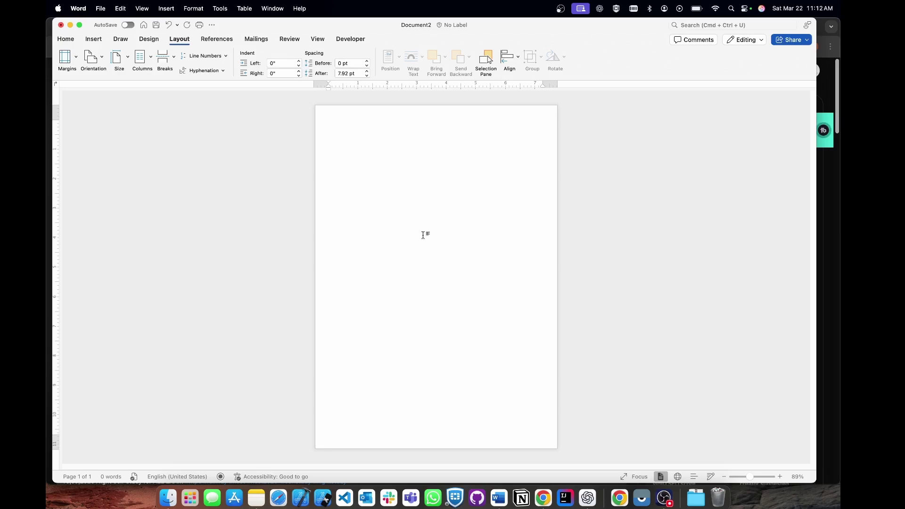
{"action": "left_click", "coordinate": [149, 39]}
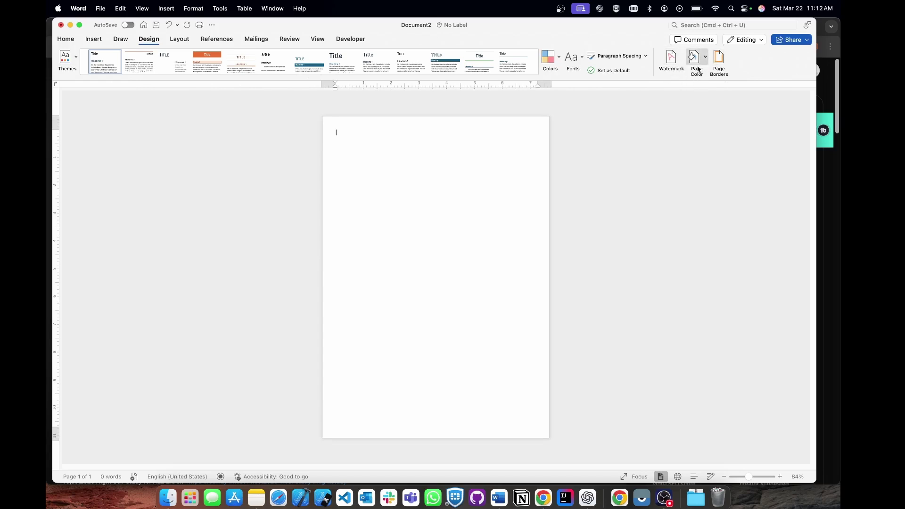
Apply a double-line Box page border, ¾ pt wide, automatic colour, to the whole document.
{"action": "left_click", "coordinate": [720, 65]}
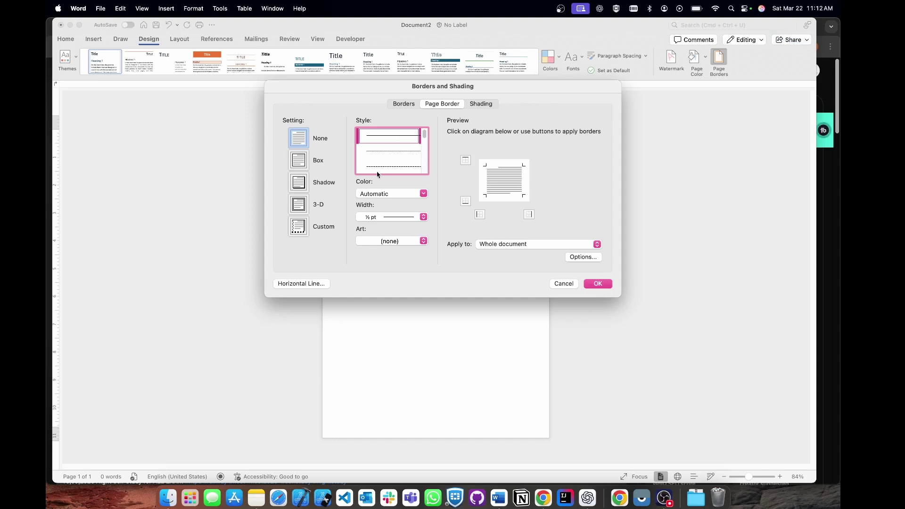
{"action": "scroll", "coordinate": [390, 160], "scroll_direction": "down", "scroll_amount": 1}
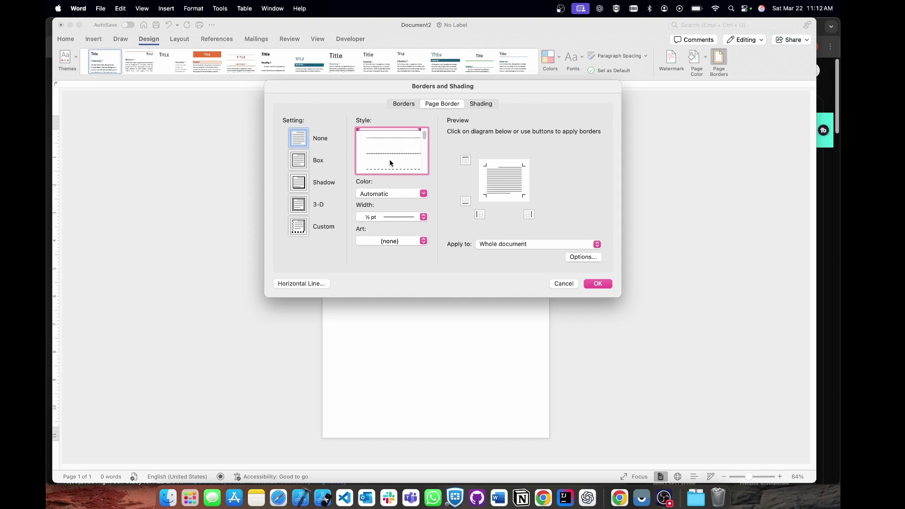
{"action": "scroll", "coordinate": [390, 161], "scroll_direction": "down", "scroll_amount": 3}
{"action": "left_click", "coordinate": [391, 165]}
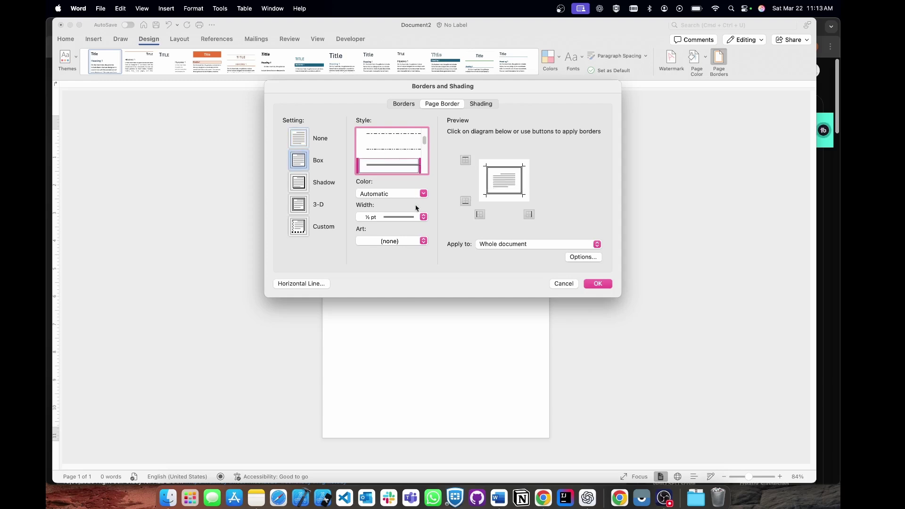
{"action": "left_click", "coordinate": [424, 216]}
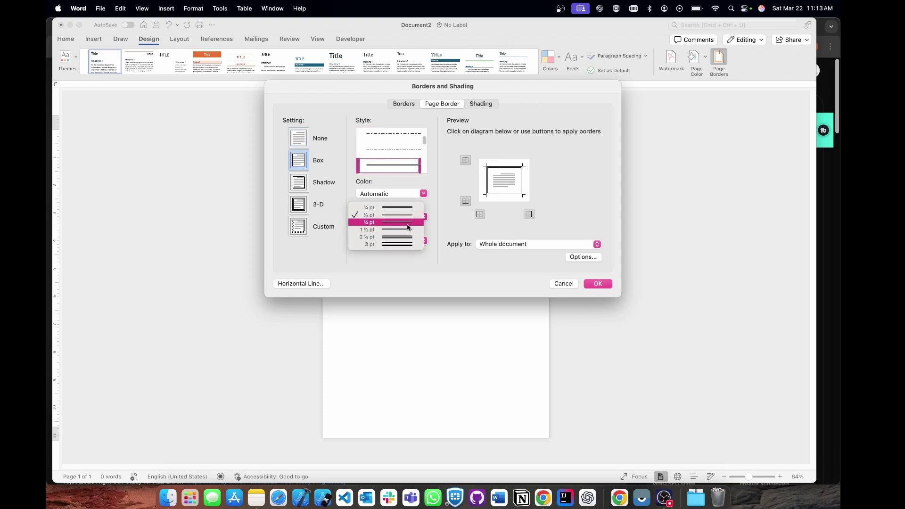
{"action": "left_click", "coordinate": [408, 223]}
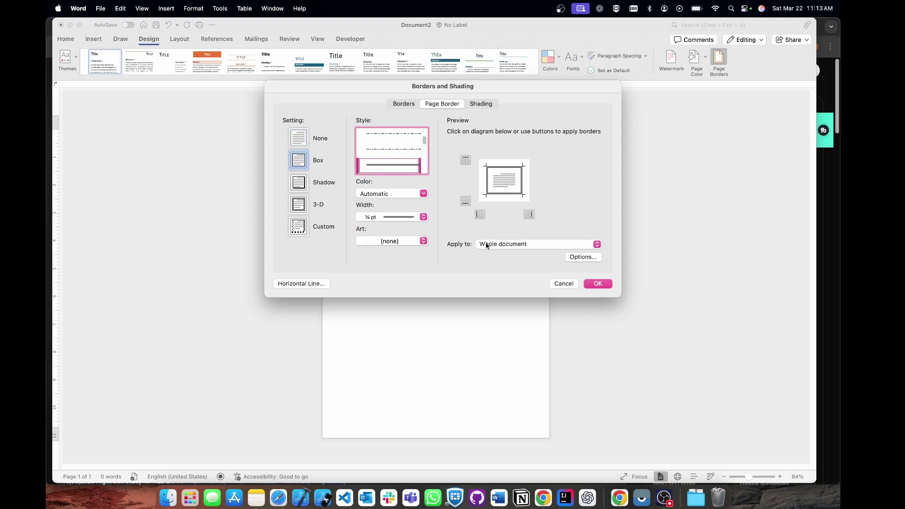
{"action": "left_click", "coordinate": [396, 194]}
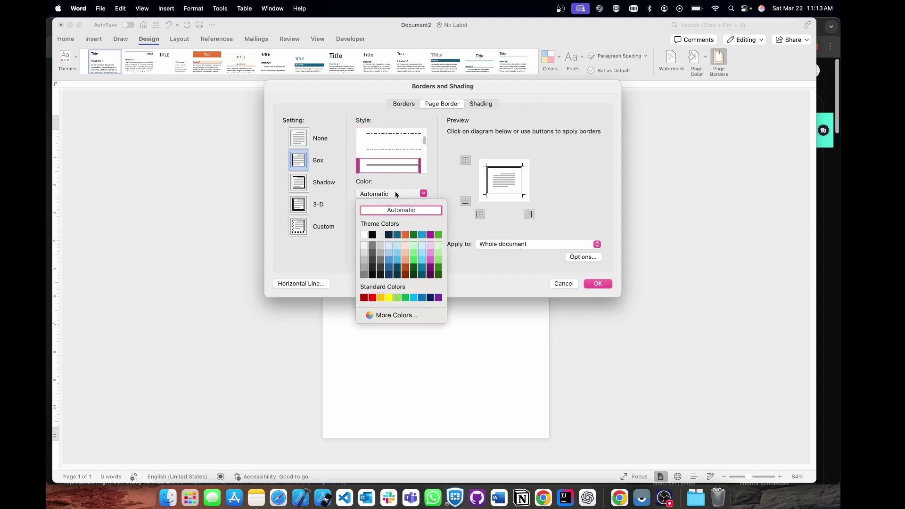
{"action": "left_click", "coordinate": [397, 193]}
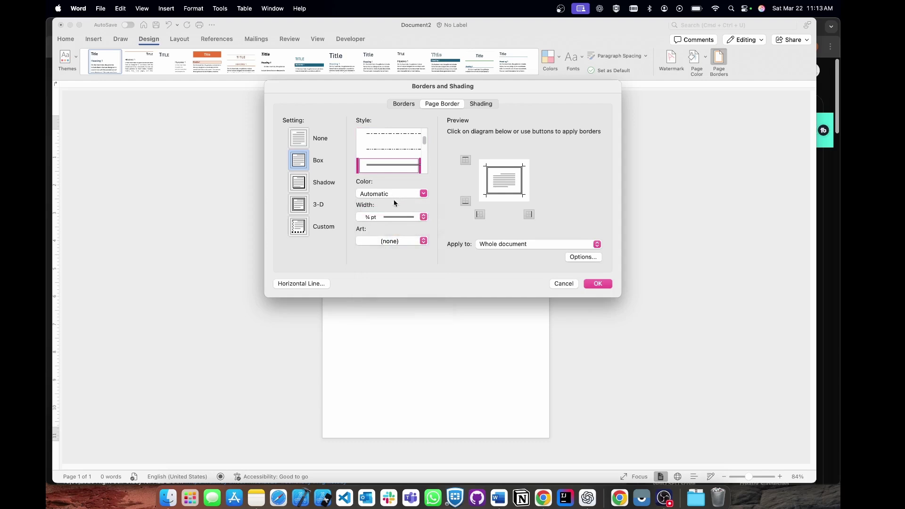
{"action": "left_click", "coordinate": [597, 284]}
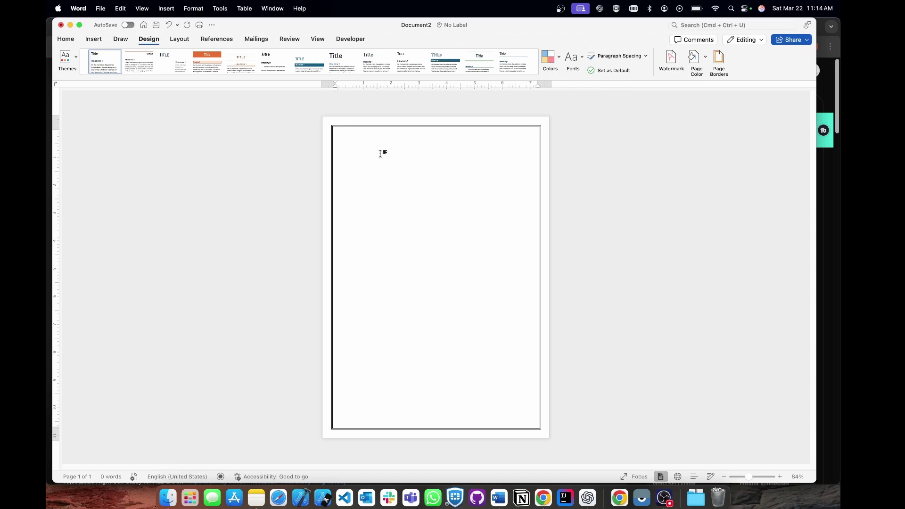
{"action": "left_click", "coordinate": [93, 39]}
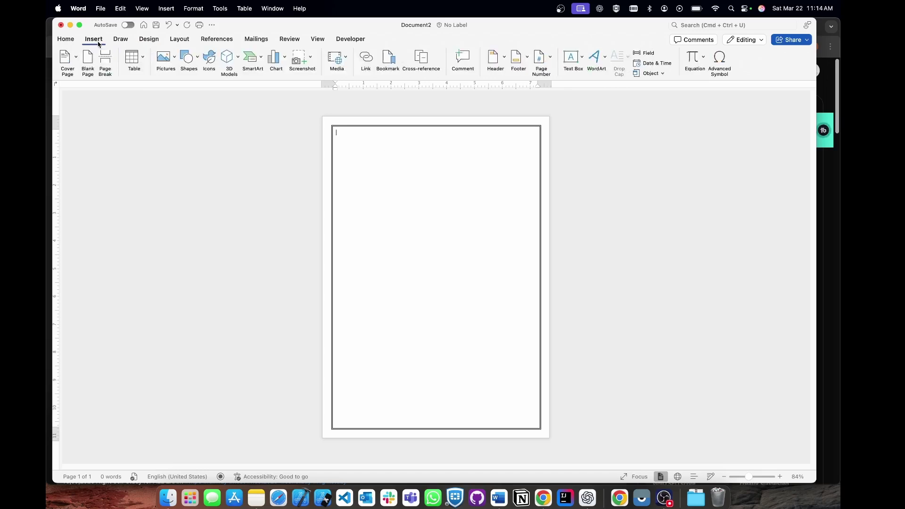
Insert the logo picture p6.jpg from file.
{"action": "left_click", "coordinate": [168, 59]}
{"action": "left_click", "coordinate": [197, 84]}
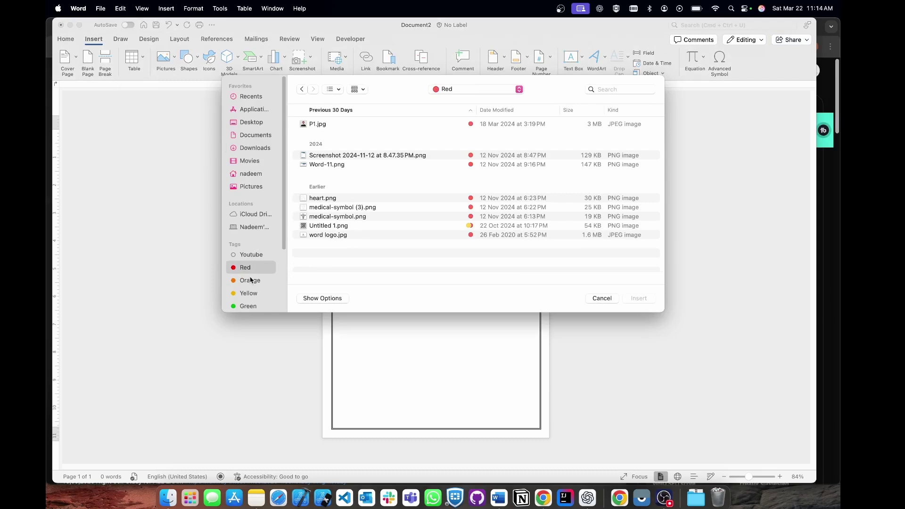
{"action": "left_click", "coordinate": [251, 281]}
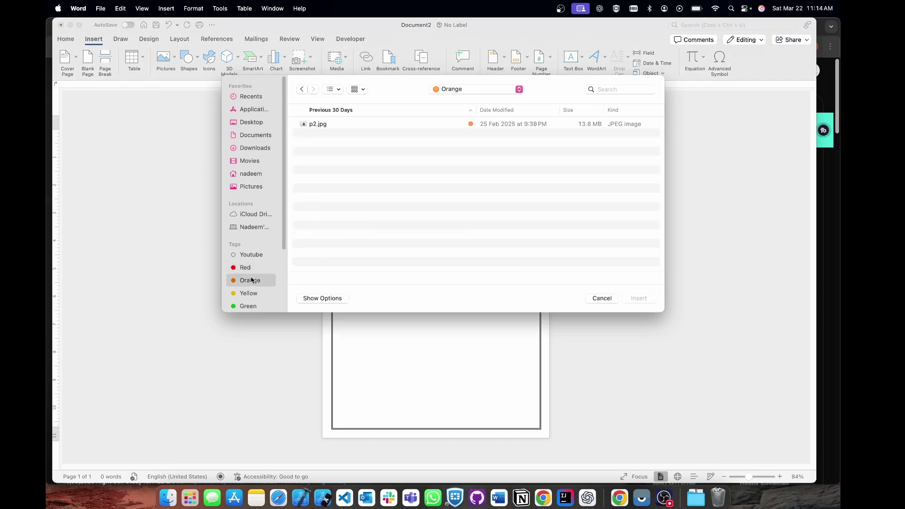
{"action": "left_click", "coordinate": [249, 293]}
{"action": "left_click", "coordinate": [362, 167]}
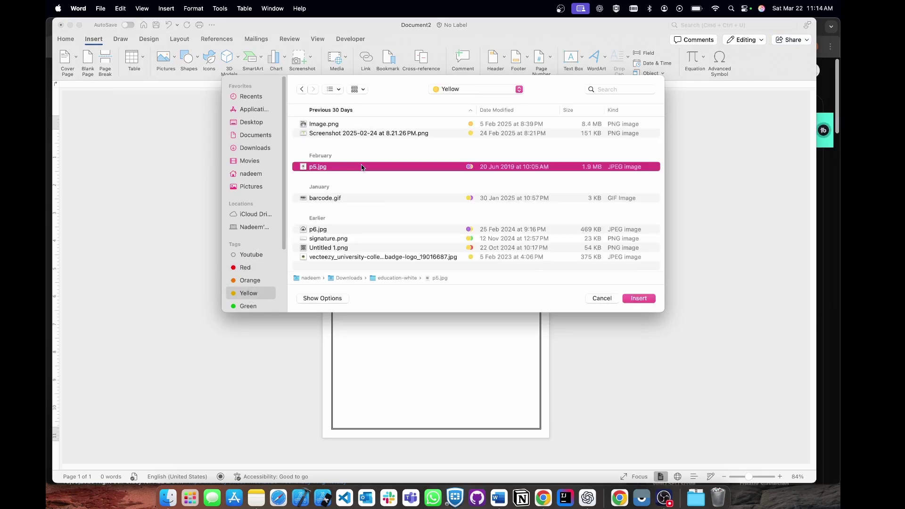
{"action": "left_click", "coordinate": [362, 230]}
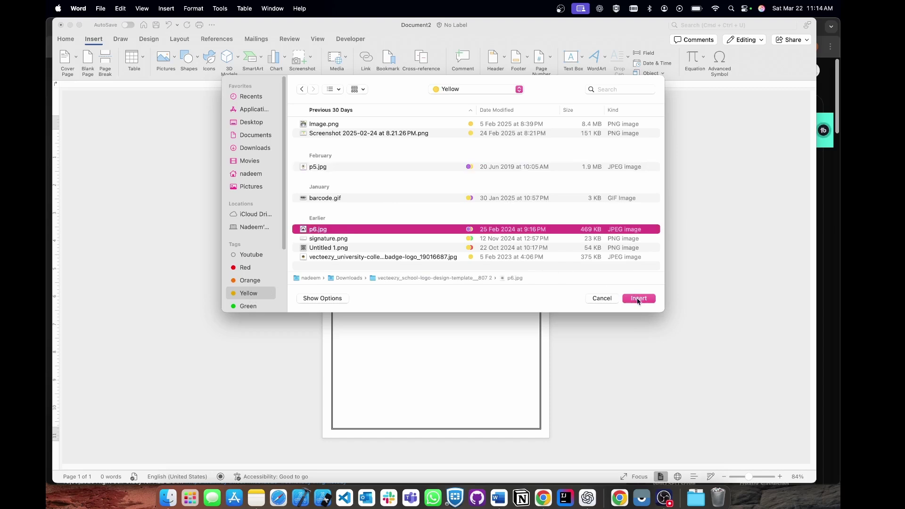
{"action": "left_click", "coordinate": [638, 300]}
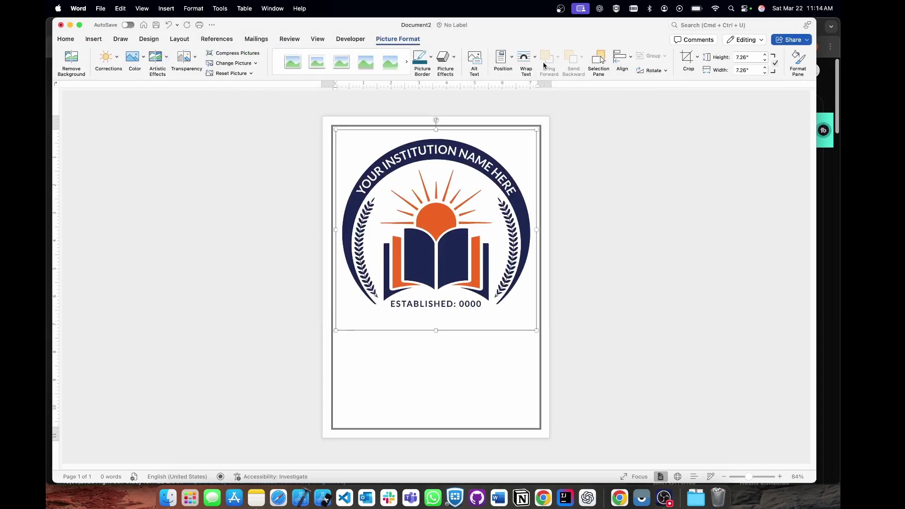
Set the logo In Front of Text and shrink it to about 1.15 inches square.
{"action": "left_click", "coordinate": [530, 64]}
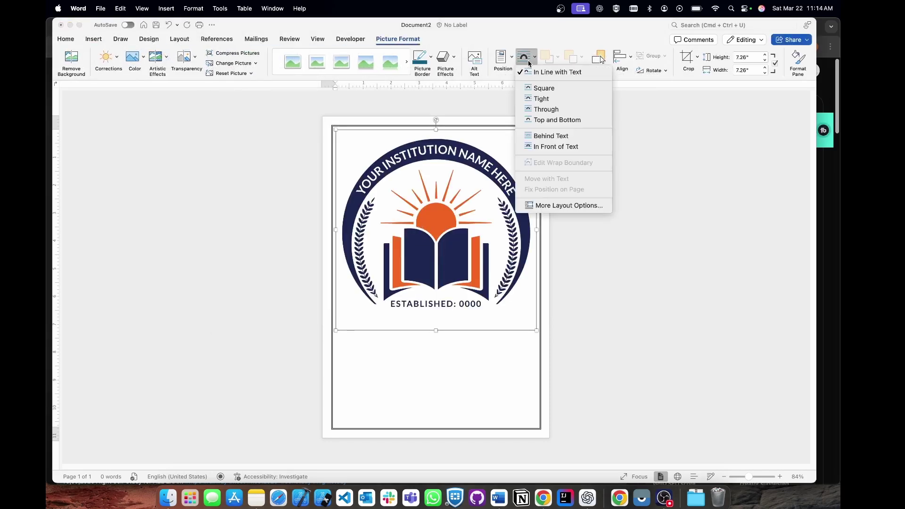
{"action": "left_click", "coordinate": [544, 147]}
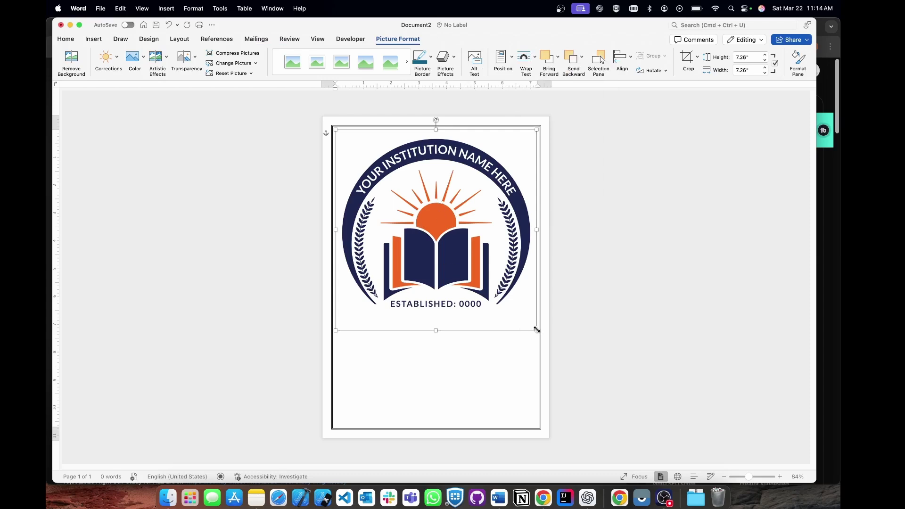
{"action": "left_click_drag", "start_coordinate": [537, 329], "coordinate": [367, 160]}
{"action": "scroll", "coordinate": [423, 163], "scroll_direction": "up", "scroll_amount": 5}
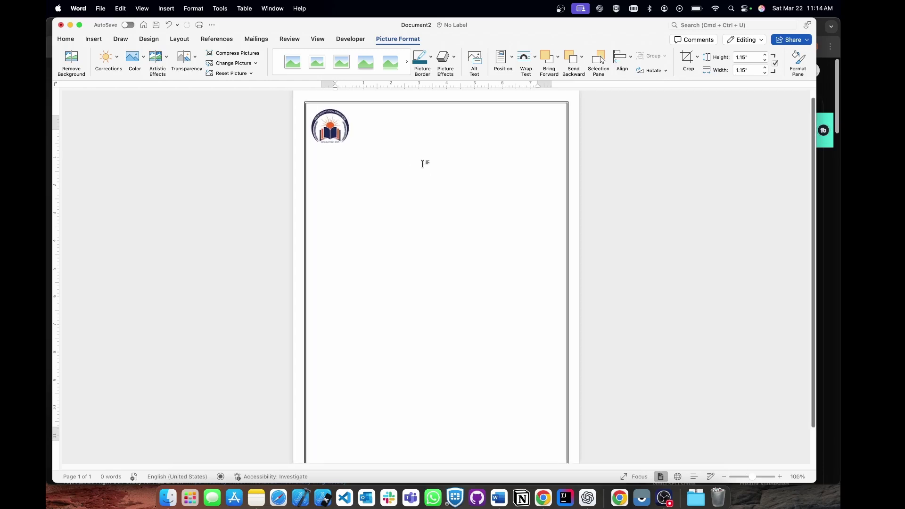
{"action": "left_click", "coordinate": [291, 141]}
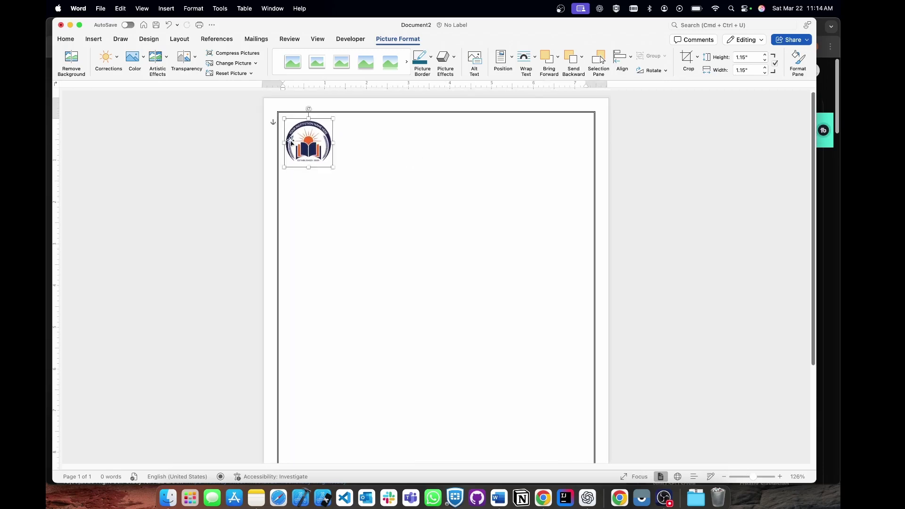
{"action": "left_click", "coordinate": [363, 141]}
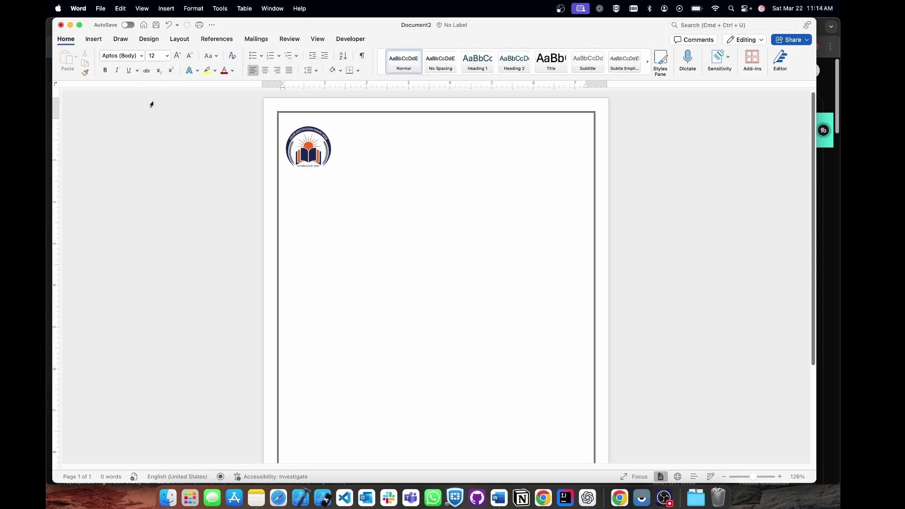
Insert first-style WordArt reading 'Sunshine Public School' and duplicate it just below.
{"action": "left_click", "coordinate": [92, 40]}
{"action": "left_click", "coordinate": [595, 58]}
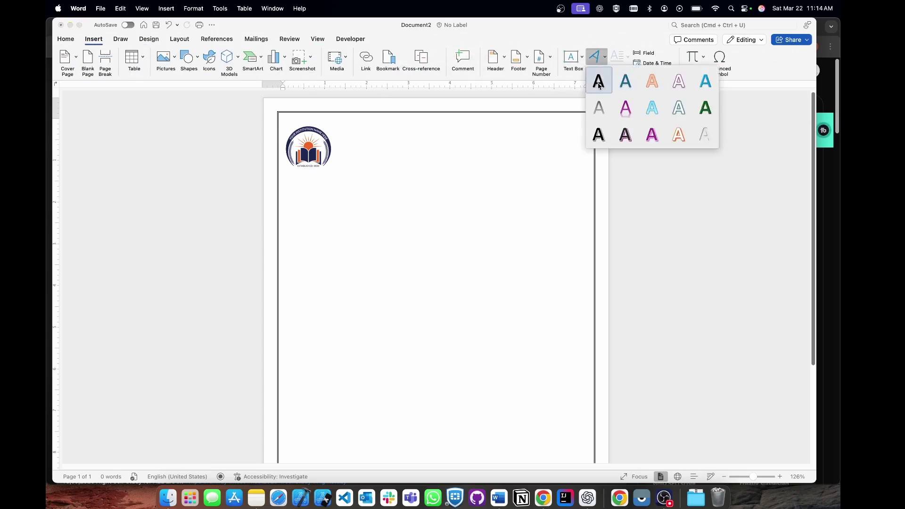
{"action": "left_click", "coordinate": [598, 81]}
{"action": "type", "text": "Sin"}
{"action": "key", "text": "BackSpace"}
{"action": "key", "text": "BackSpace"}
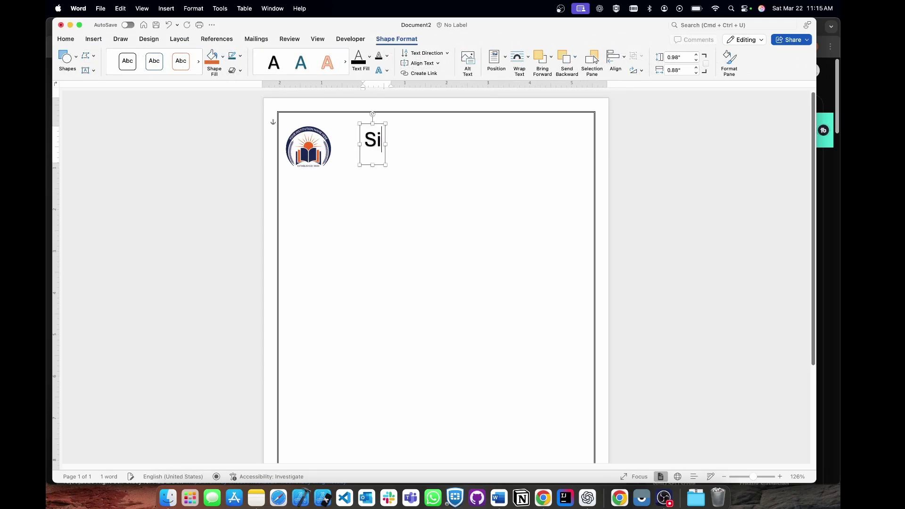
{"action": "type", "text": "unshine Public School"}
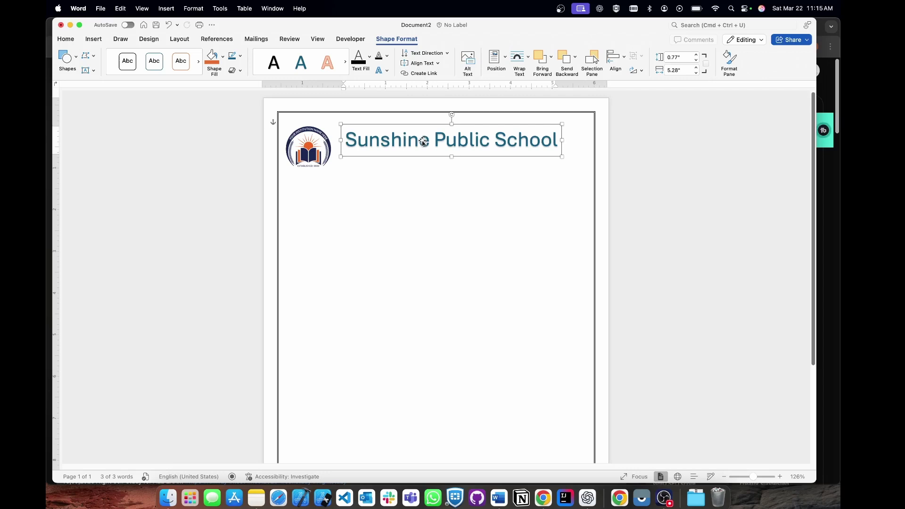
{"action": "left_click_drag", "start_coordinate": [423, 141], "coordinate": [425, 174]}
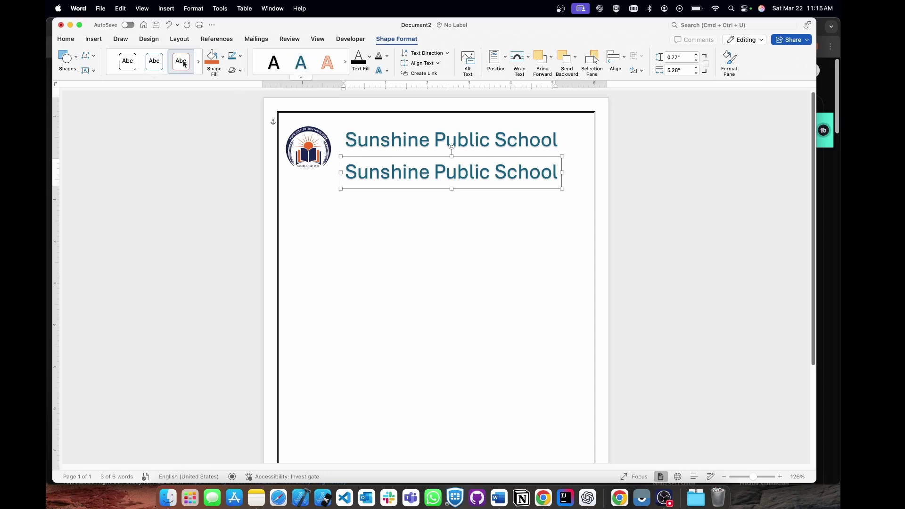
Replace the duplicate title's text with the school's address and centre it under the title.
{"action": "left_click", "coordinate": [67, 38]}
{"action": "double_click", "coordinate": [386, 164]}
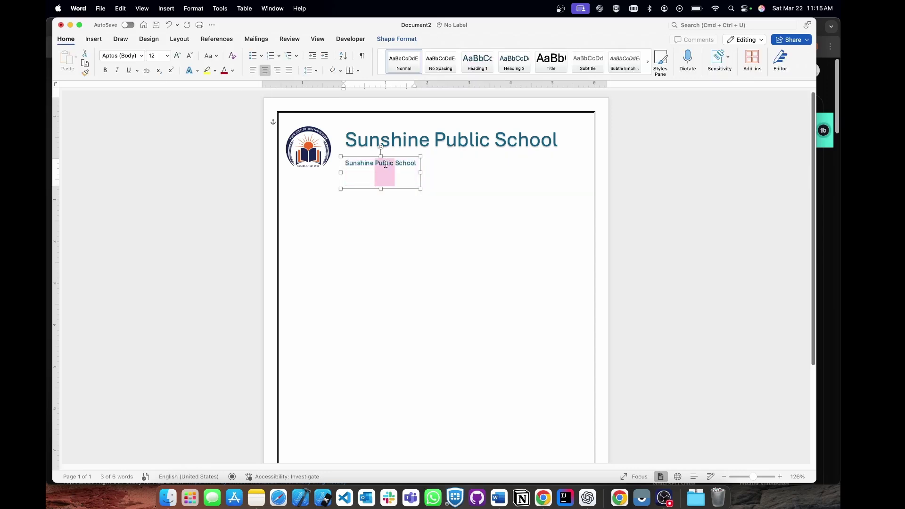
{"action": "key", "text": "super+a"}
{"action": "key", "text": "BackSpace"}
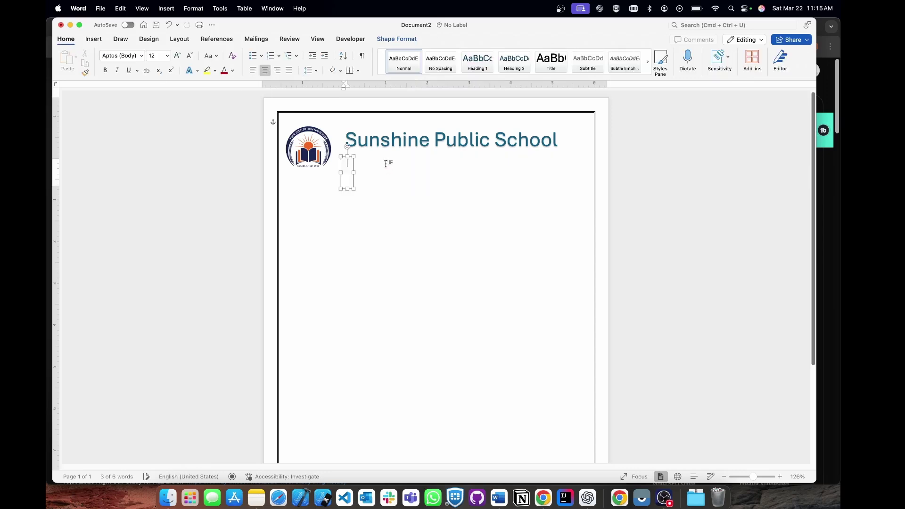
{"action": "type", "text": "MG Road ,"}
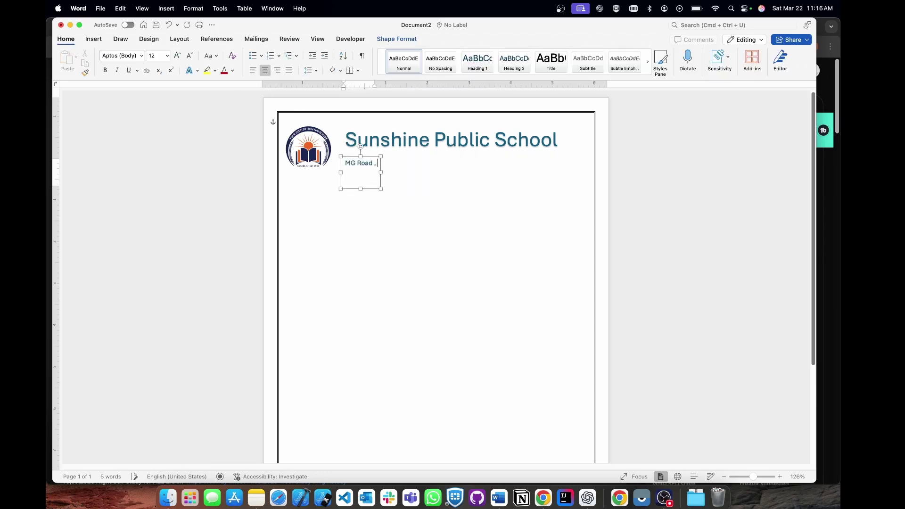
{"action": "type", "text": " Near M"}
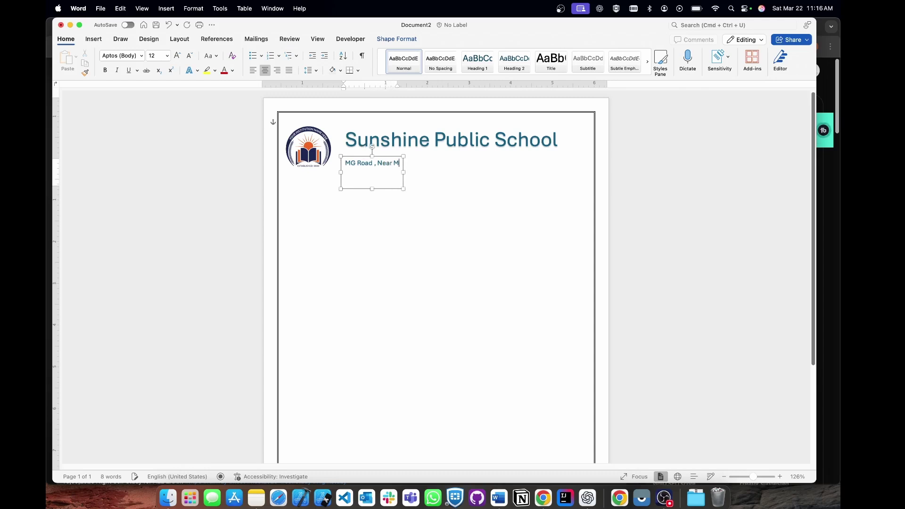
{"action": "type", "text": "NN Mall , Patna m"}
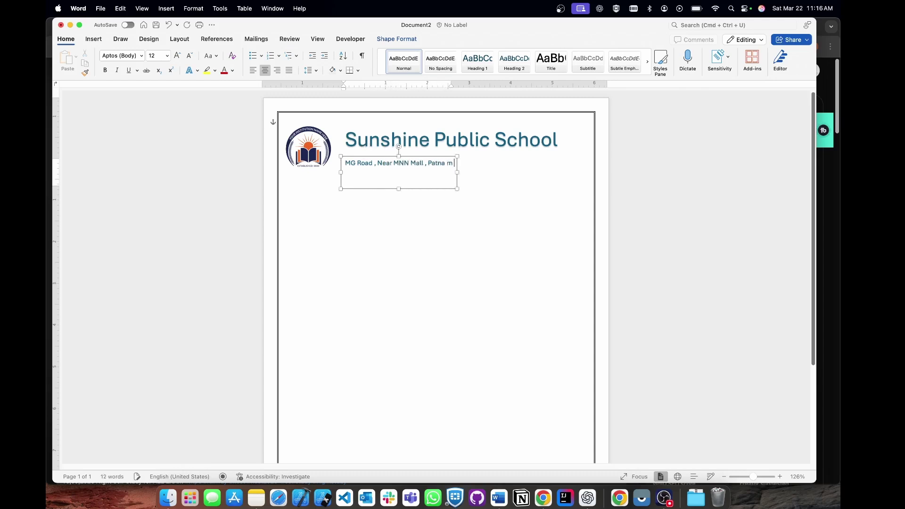
{"action": "key", "text": "BackSpace"}
{"action": "type", "text": ","}
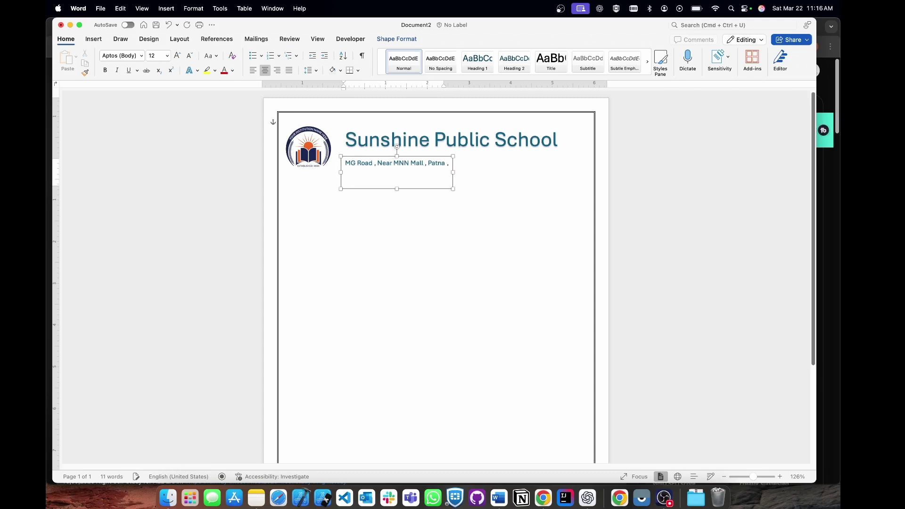
{"action": "type", "text": " Bihar"}
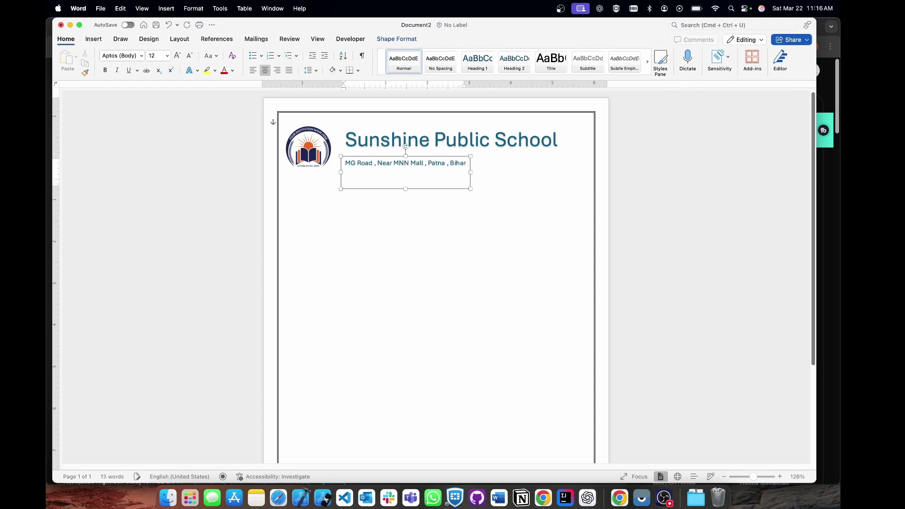
{"action": "type", "text": " (400"}
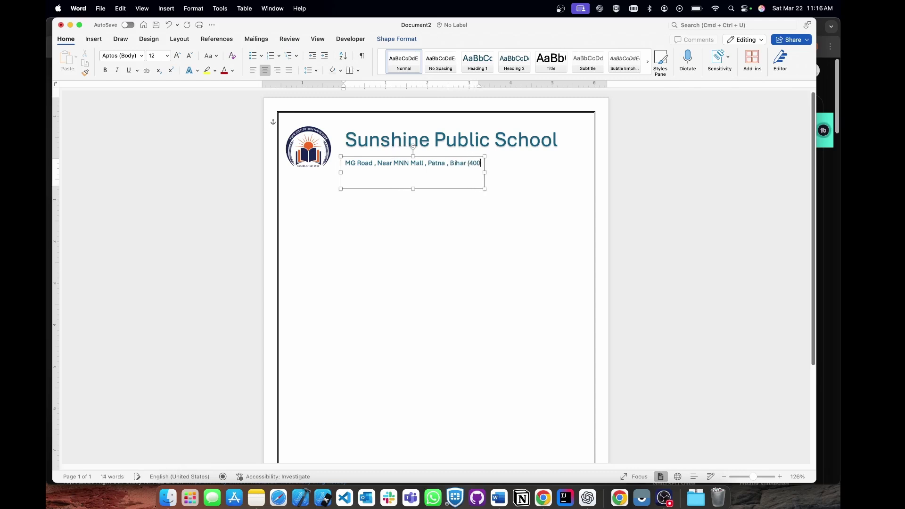
{"action": "type", "text": "21)"}
{"action": "left_click_drag", "start_coordinate": [394, 166], "coordinate": [415, 177]}
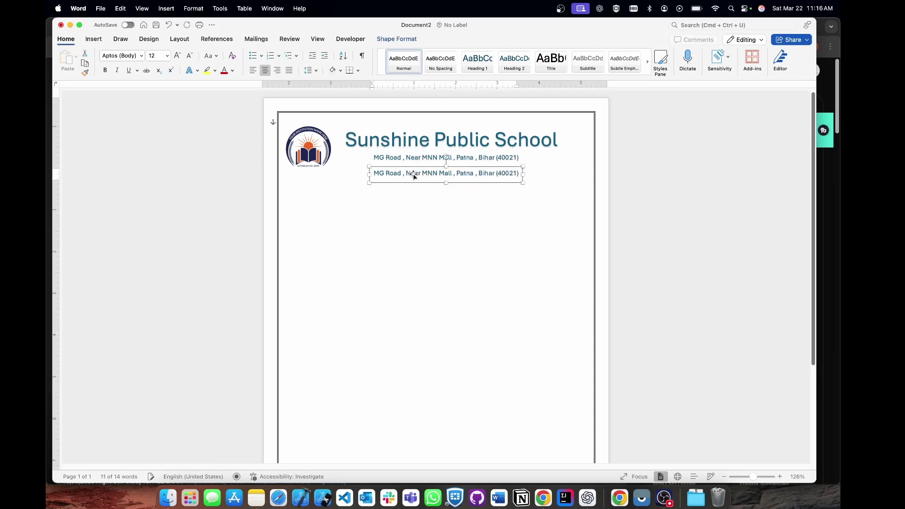
Add a contact line with the school's phone numbers and e-mail below the address.
{"action": "triple_click", "coordinate": [415, 175]}
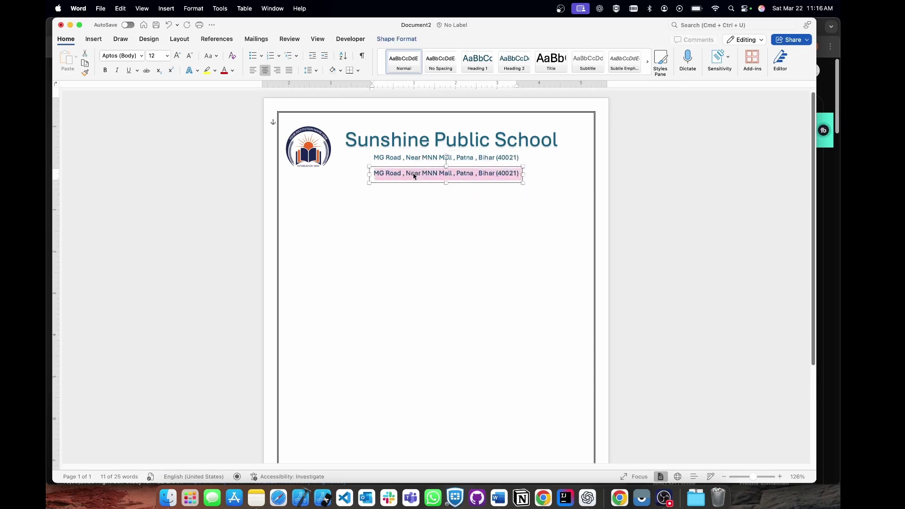
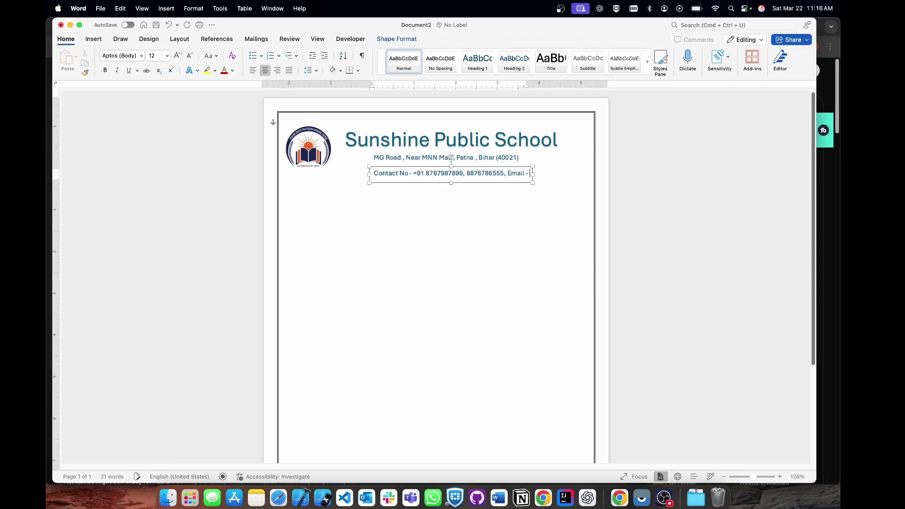
{"action": "left_click_drag", "start_coordinate": [439, 167], "coordinate": [405, 164]}
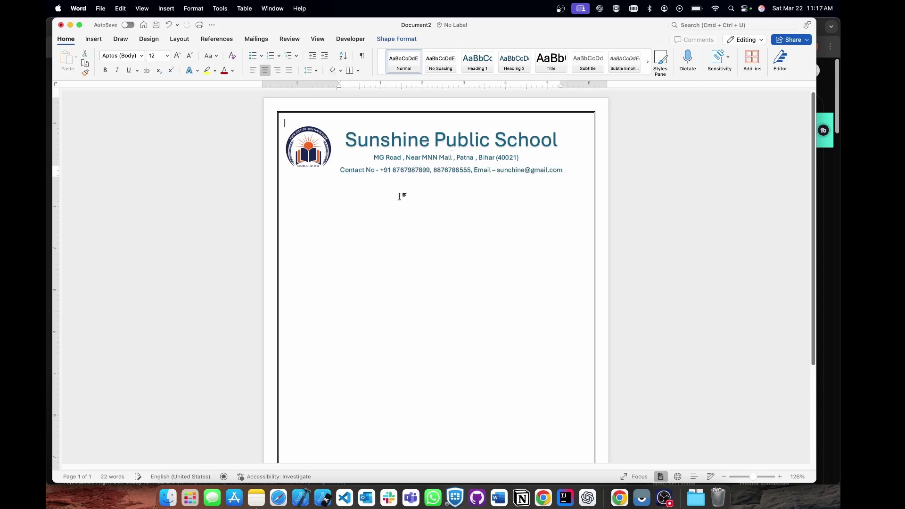
{"action": "left_click", "coordinate": [417, 161]}
{"action": "left_click", "coordinate": [416, 174]}
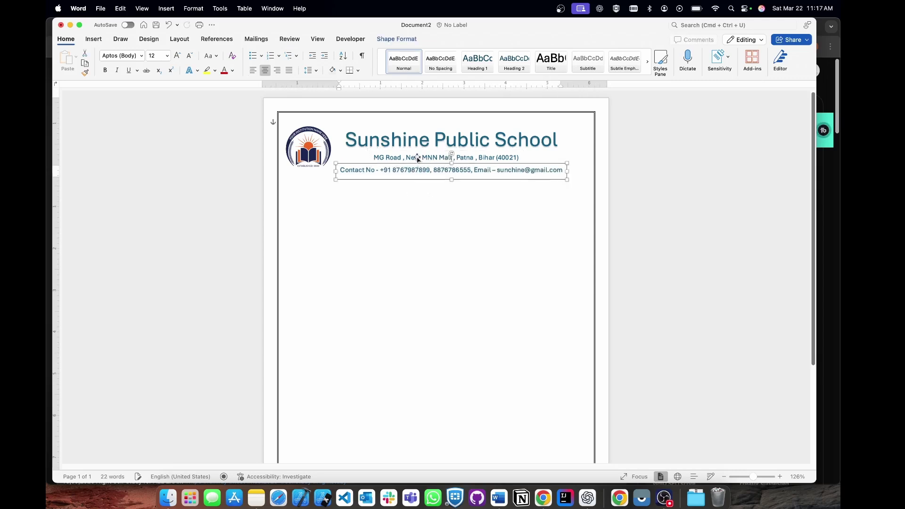
{"action": "left_click", "coordinate": [420, 217]}
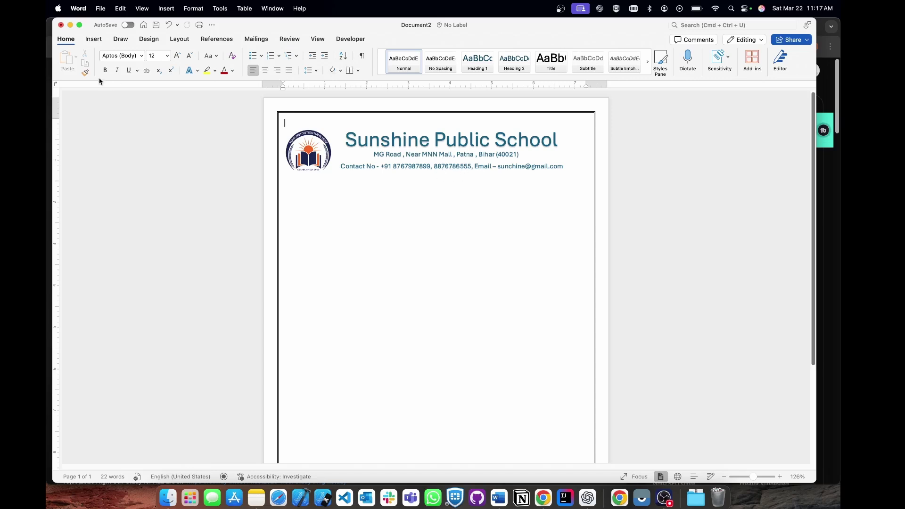
Draw a top-right text box reading 'S.N -' with the serial number left blank.
{"action": "left_click", "coordinate": [96, 40]}
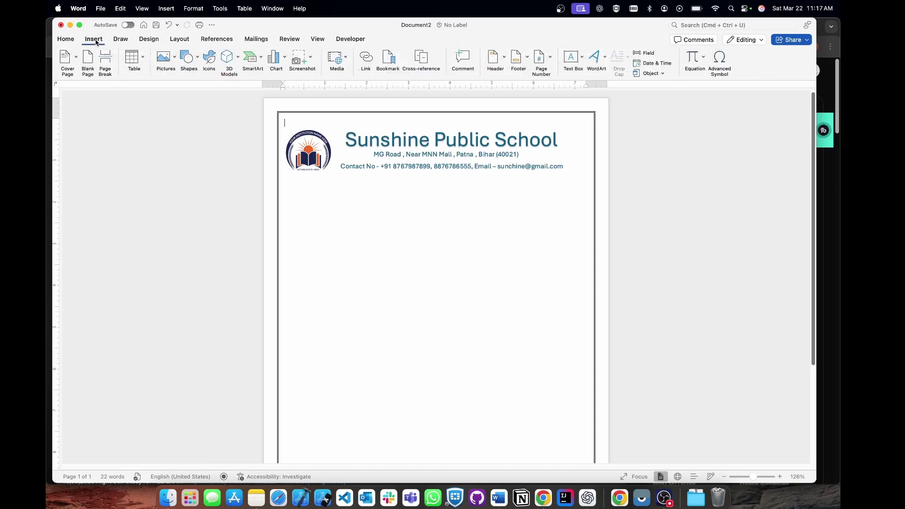
{"action": "left_click", "coordinate": [578, 60]}
{"action": "left_click", "coordinate": [609, 83]}
{"action": "left_click_drag", "start_coordinate": [513, 116], "coordinate": [589, 128]}
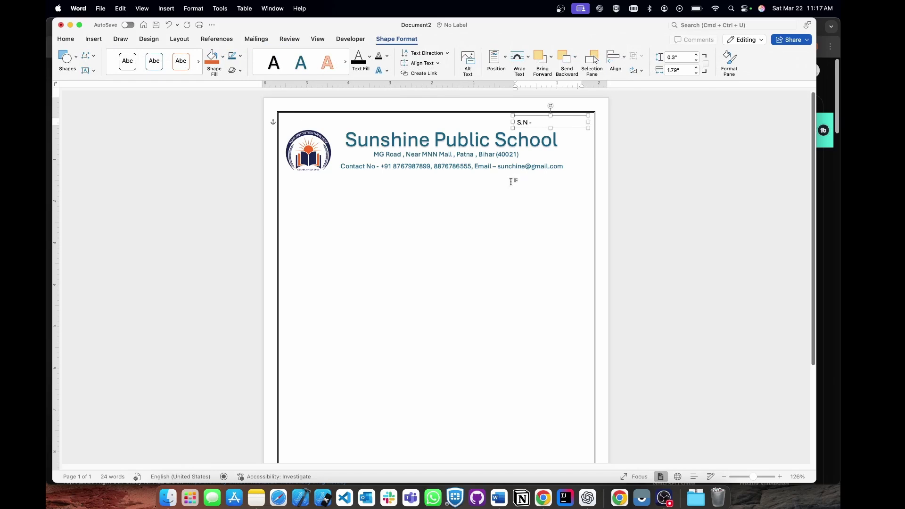
{"action": "left_click_drag", "start_coordinate": [551, 129], "coordinate": [551, 130]}
{"action": "left_click", "coordinate": [551, 121]}
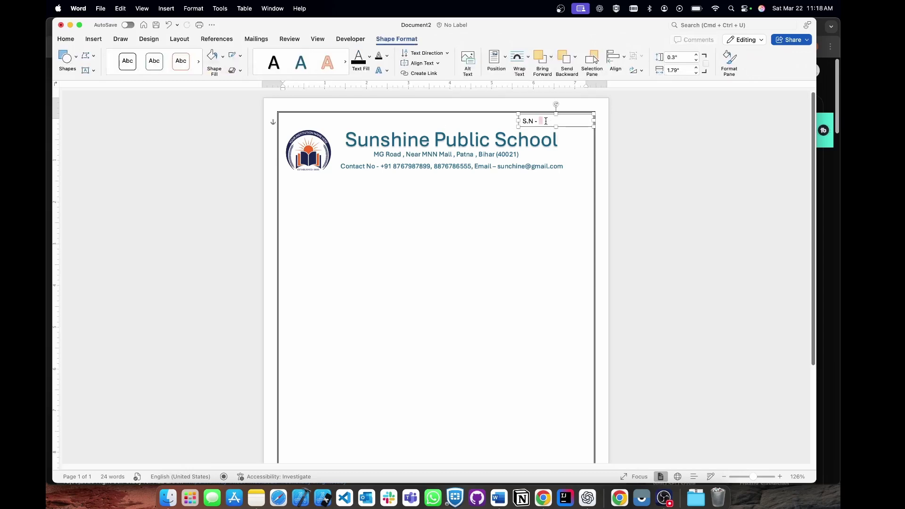
{"action": "type", "text": "20250034"}
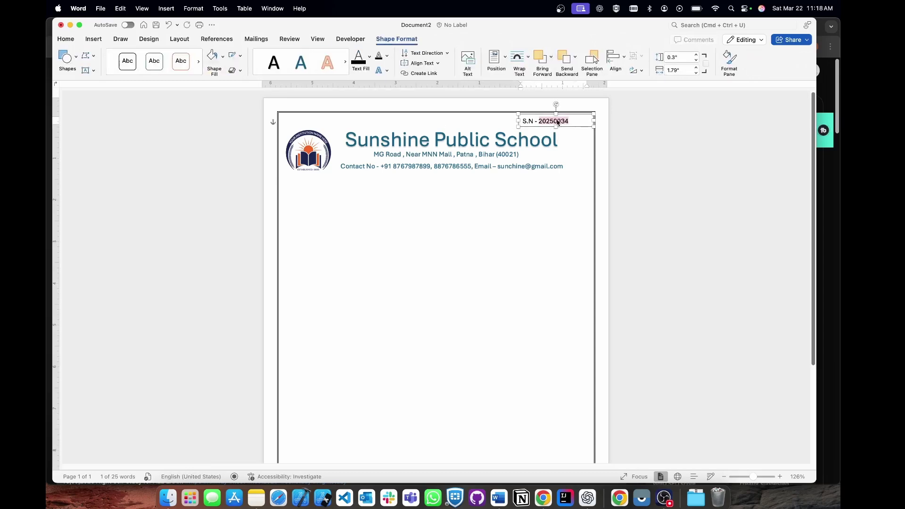
{"action": "double_click", "coordinate": [559, 122]}
{"action": "key", "text": "BackSpace"}
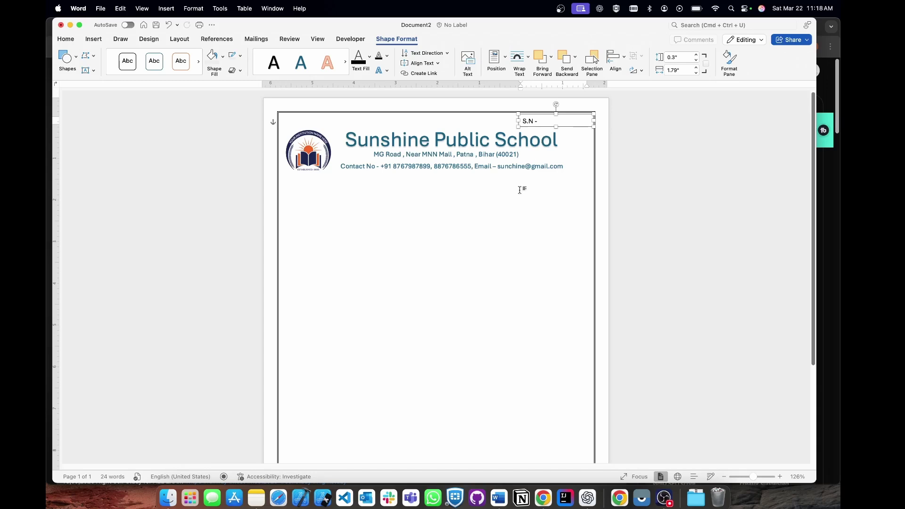
{"action": "left_click", "coordinate": [519, 192]}
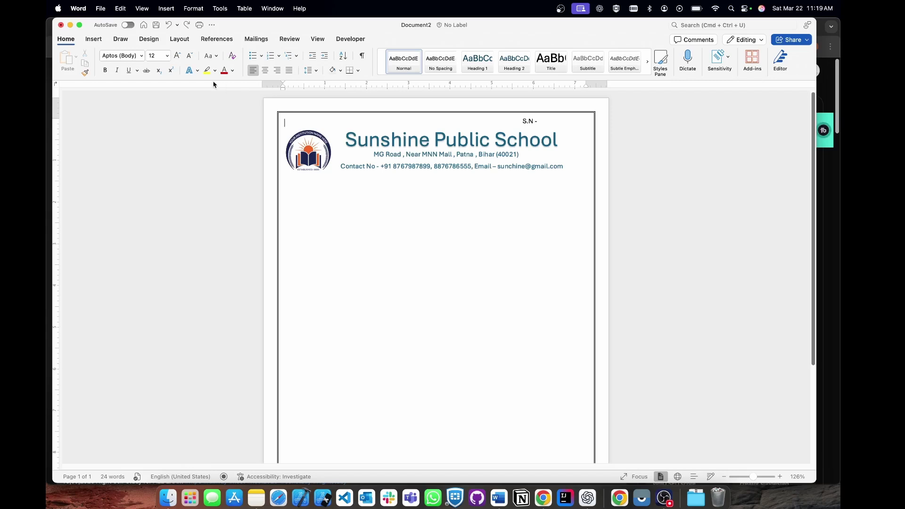
Draw a rectangle below the contact line containing 'Marksheet' at 18 pt.
{"action": "left_click", "coordinate": [94, 39]}
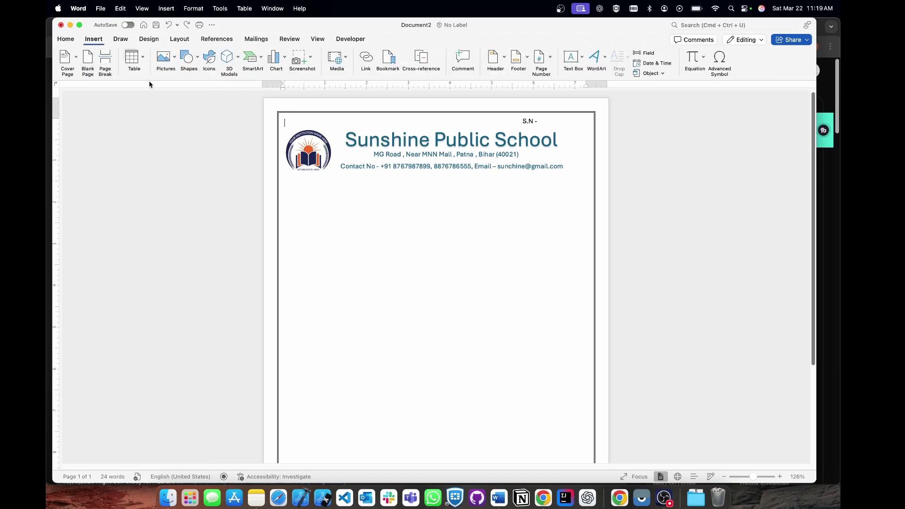
{"action": "left_click", "coordinate": [188, 57]}
{"action": "left_click", "coordinate": [245, 88]}
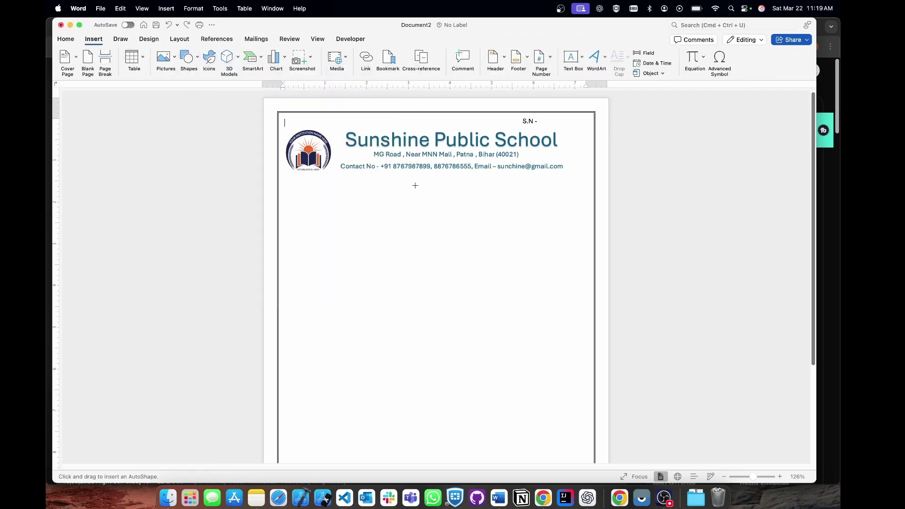
{"action": "left_click_drag", "start_coordinate": [381, 174], "coordinate": [504, 196]}
{"action": "type", "text": "Marksheet"}
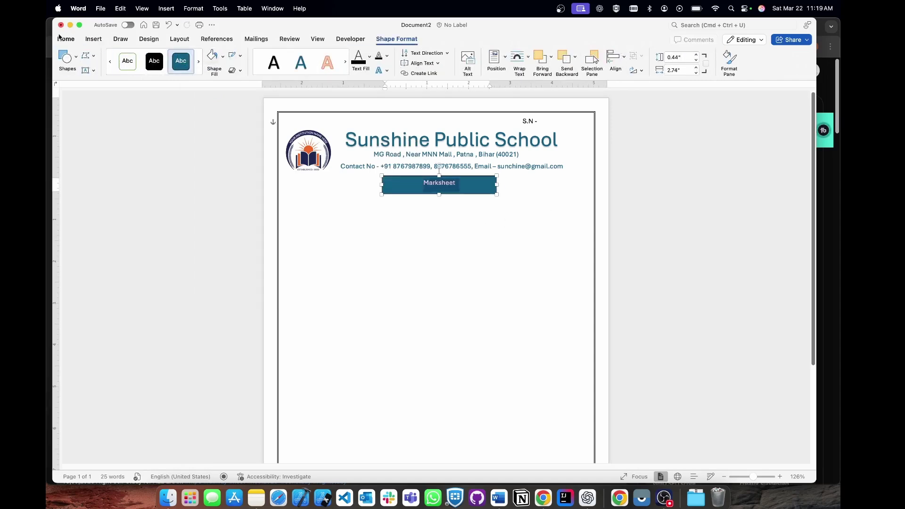
{"action": "left_click", "coordinate": [66, 40]}
{"action": "left_click", "coordinate": [155, 56]}
{"action": "type", "text": "18"}
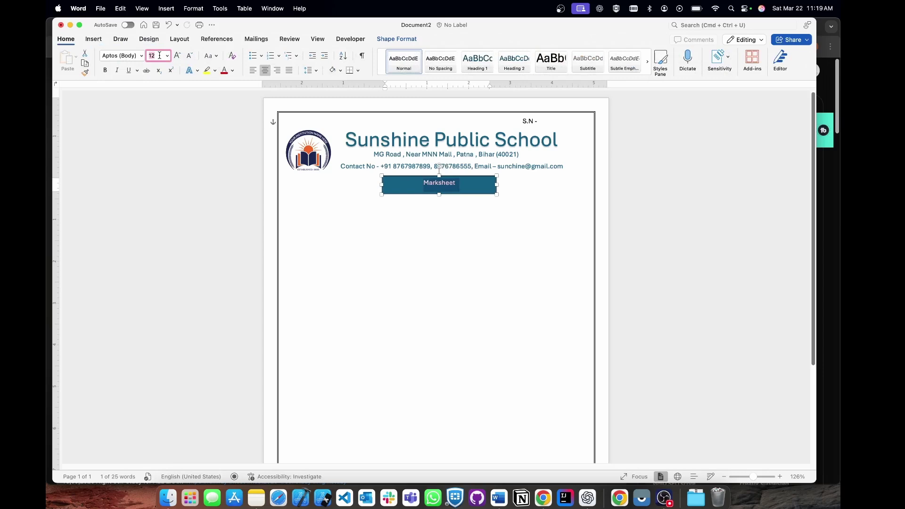
{"action": "key", "text": "Return"}
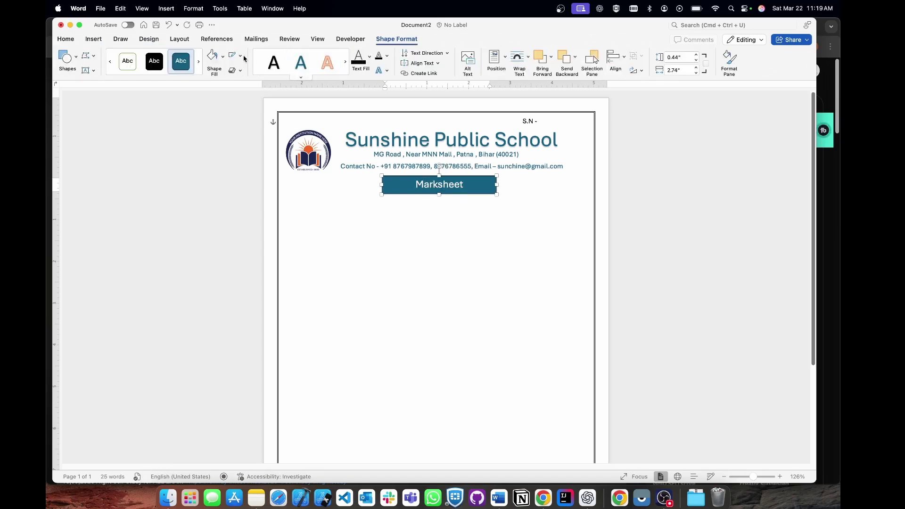
Remove the Marksheet rectangle's outline.
{"action": "left_click", "coordinate": [223, 56]}
{"action": "left_click", "coordinate": [243, 57]}
{"action": "left_click", "coordinate": [241, 56]}
{"action": "left_click", "coordinate": [262, 80]}
{"action": "left_click", "coordinate": [448, 253]}
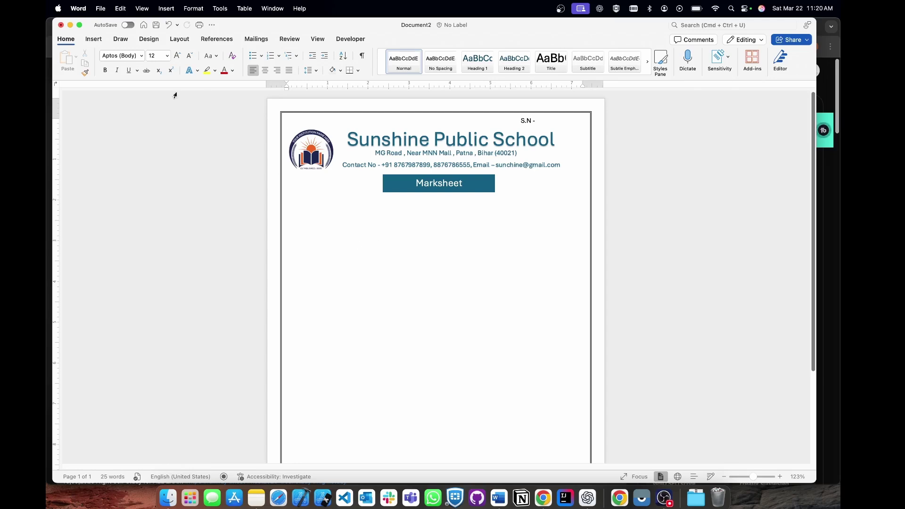
Draw a text box below the banner listing Name, Father Name Mother Name, Class and Section.
{"action": "left_click", "coordinate": [92, 40]}
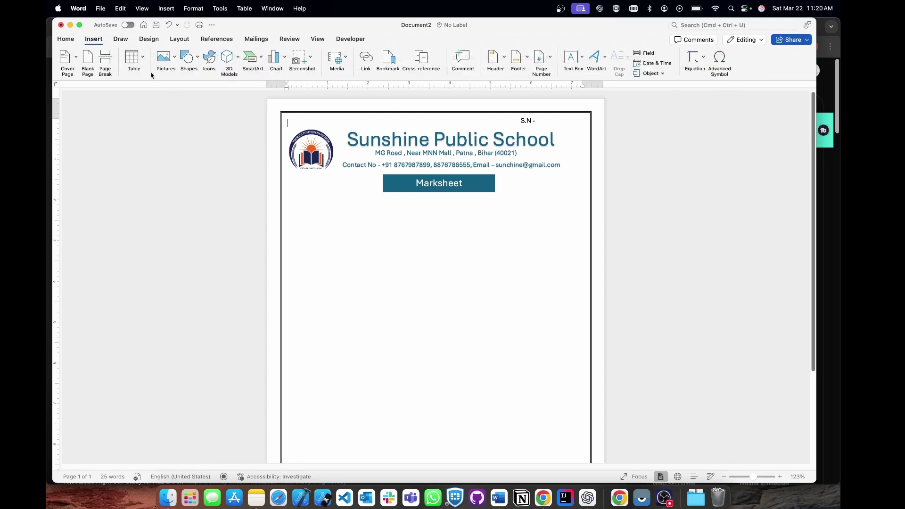
{"action": "left_click", "coordinate": [573, 61]}
{"action": "left_click", "coordinate": [594, 72]}
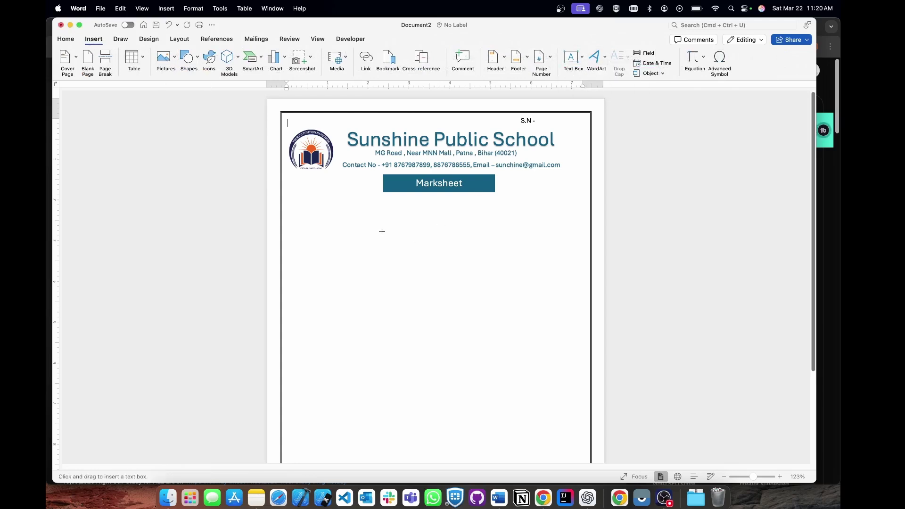
{"action": "left_click_drag", "start_coordinate": [294, 199], "coordinate": [585, 338]}
{"action": "scroll", "coordinate": [519, 318], "scroll_direction": "down", "scroll_amount": 5}
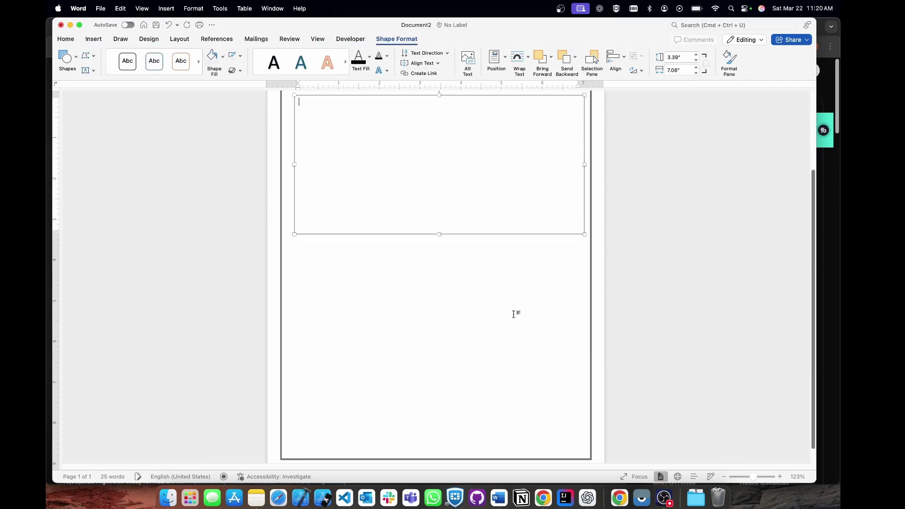
{"action": "scroll", "coordinate": [516, 313], "scroll_direction": "up", "scroll_amount": 2}
{"action": "type", "text": "Name"}
{"action": "key", "text": "Return"}
{"action": "type", "text": "Father Name "}
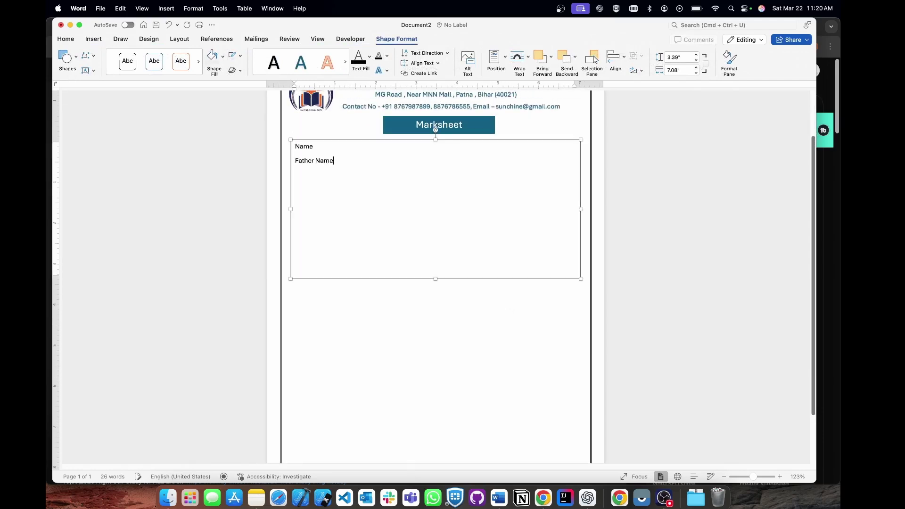
{"action": "type", "text": "Mother Name"}
{"action": "key", "text": "Return"}
{"action": "type", "text": "Class"}
{"action": "key", "text": "Return"}
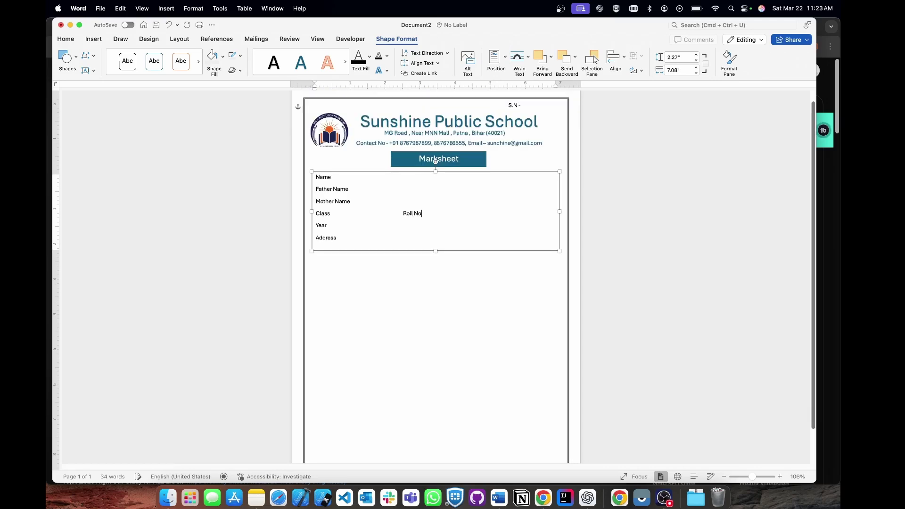
{"action": "type", "text": "Section"}
{"action": "key", "text": "Escape"}
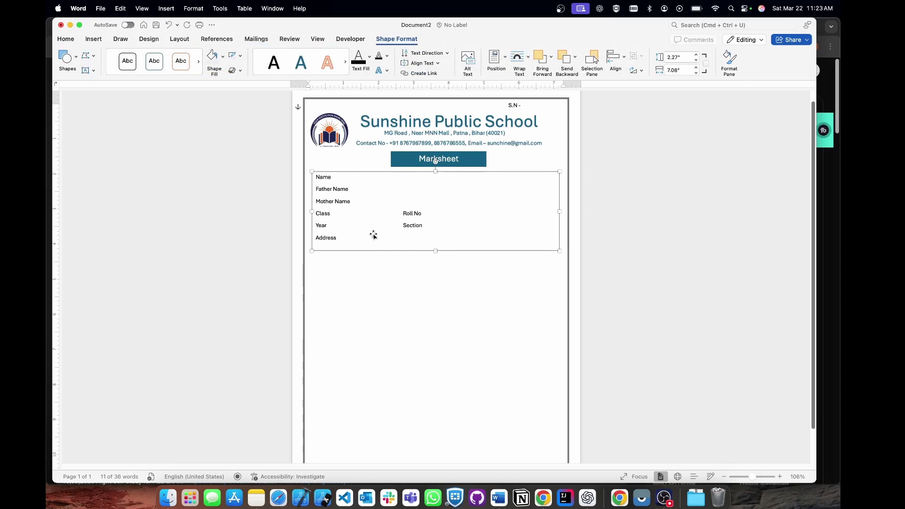
Make all the student labels bold and remove the box's outline.
{"action": "key", "text": "super+a"}
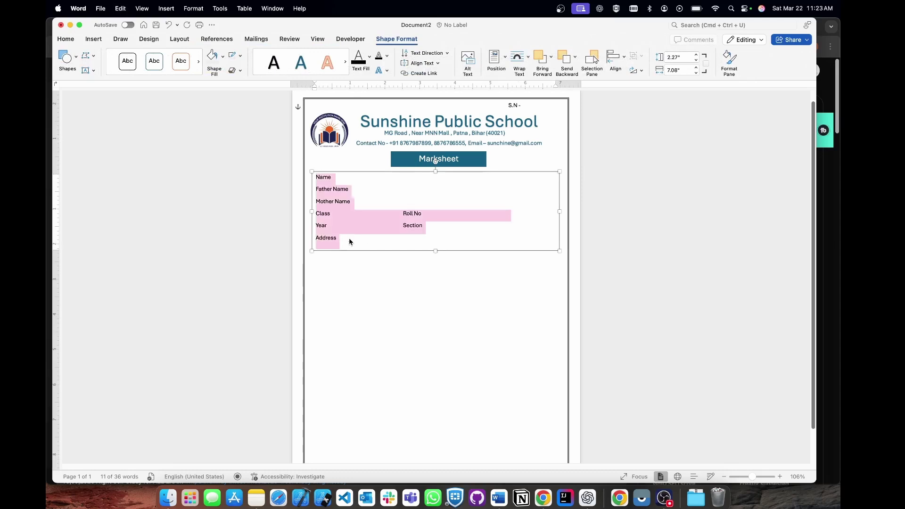
{"action": "left_click", "coordinate": [65, 39]}
{"action": "left_click", "coordinate": [105, 71]}
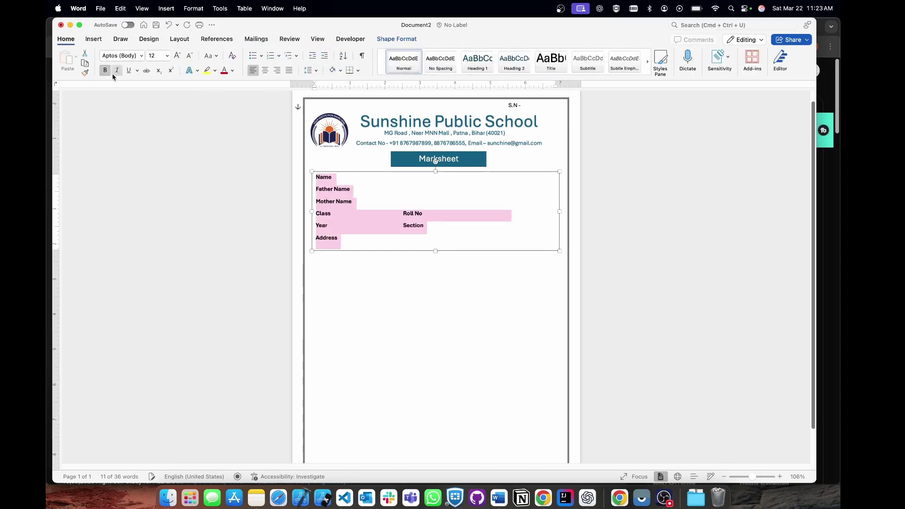
{"action": "left_click", "coordinate": [397, 39]}
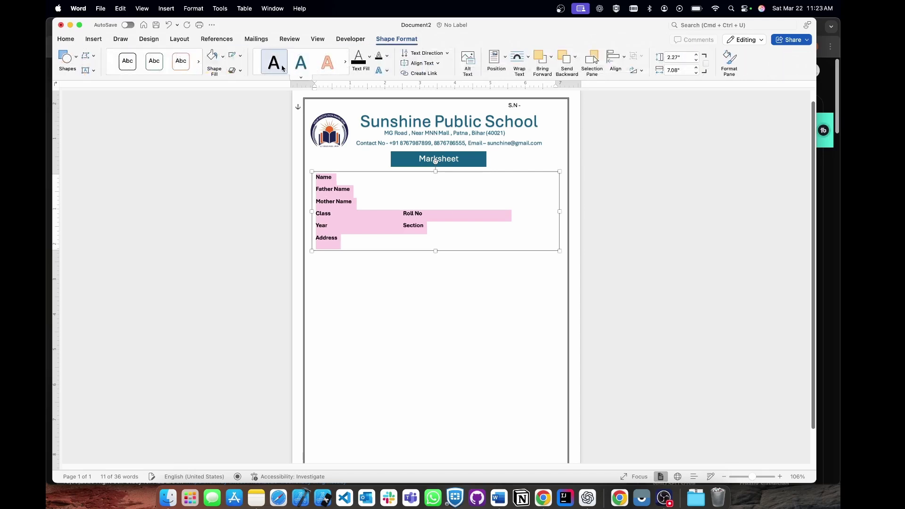
{"action": "left_click", "coordinate": [241, 55]}
{"action": "left_click", "coordinate": [262, 79]}
{"action": "left_click", "coordinate": [395, 296]}
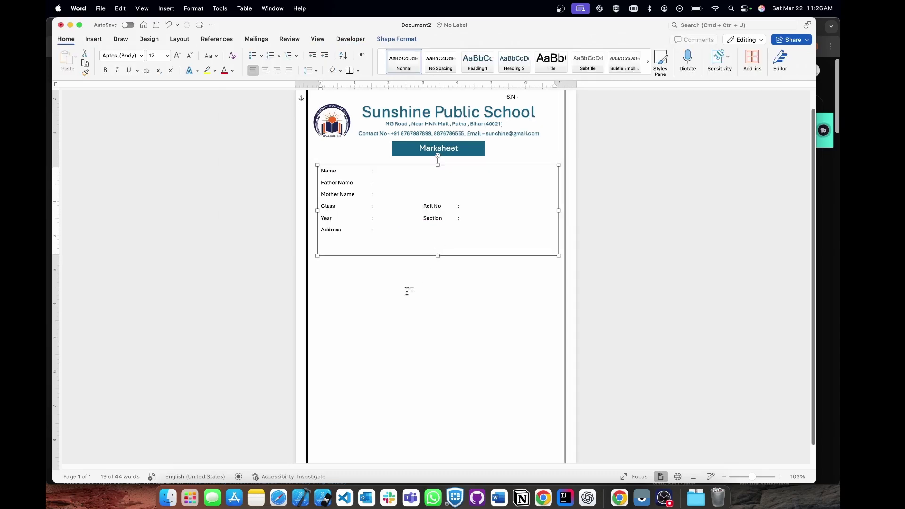
{"action": "left_click", "coordinate": [415, 287]}
{"action": "left_click", "coordinate": [410, 211]}
{"action": "left_click", "coordinate": [402, 302]}
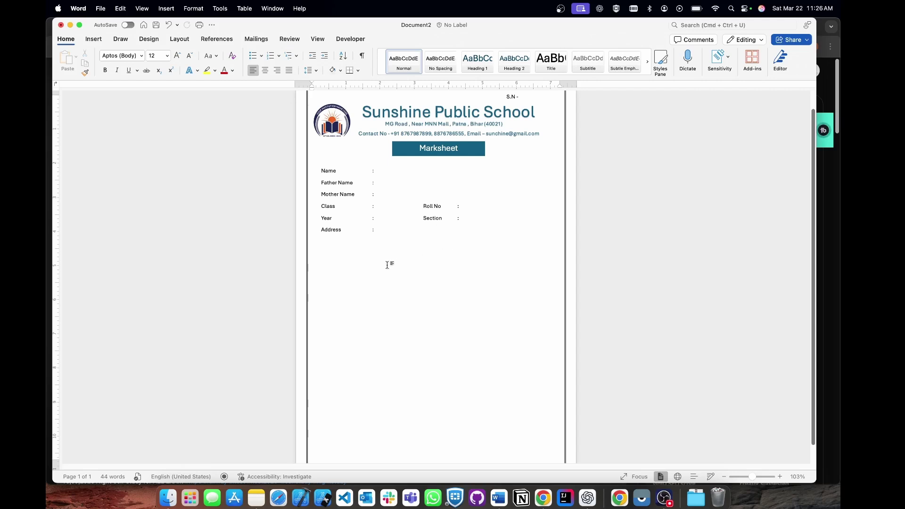
{"action": "scroll", "coordinate": [387, 265], "scroll_direction": "down", "scroll_amount": 3}
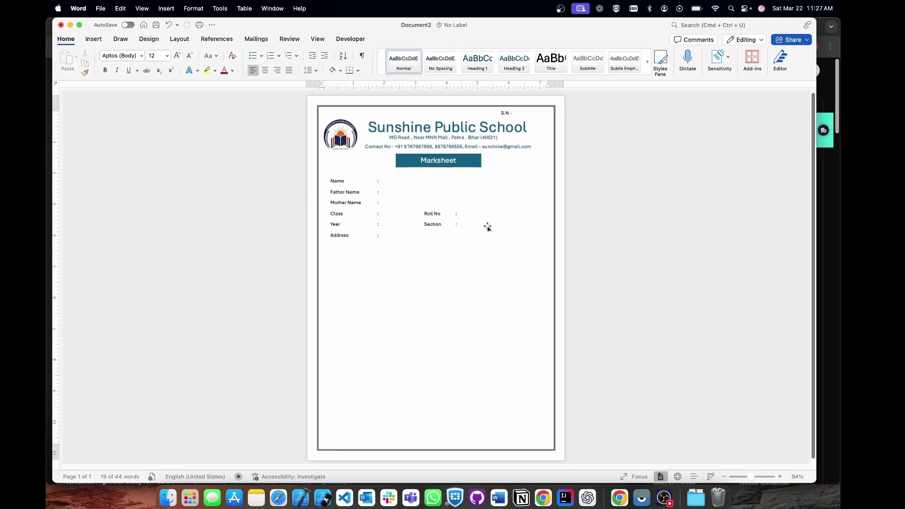
Draw a small empty text box to the right of the student details.
{"action": "left_click", "coordinate": [94, 39]}
{"action": "left_click", "coordinate": [572, 58]}
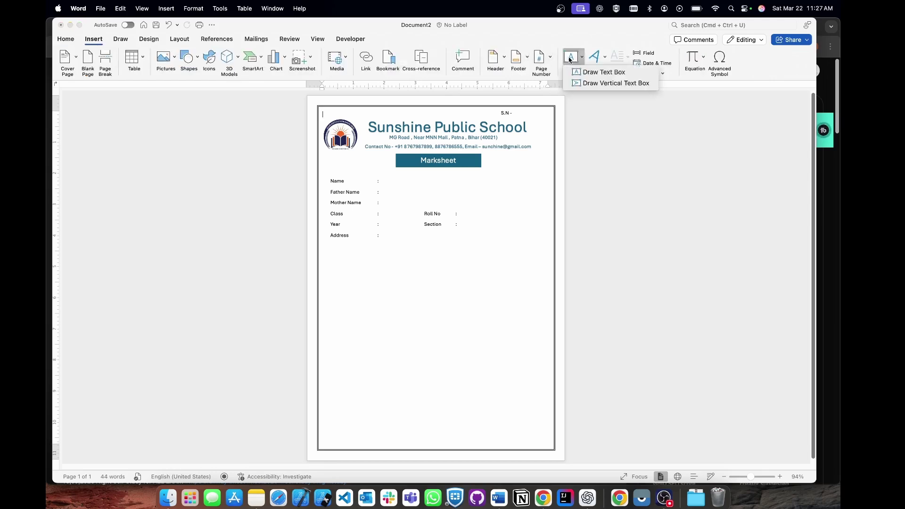
{"action": "left_click", "coordinate": [594, 75]}
{"action": "mouse_move", "coordinate": [487, 176]}
{"action": "left_mouse_down"}
{"action": "mouse_move", "coordinate": [532, 198]}
{"action": "mouse_move", "coordinate": [544, 233]}
{"action": "left_mouse_up"}
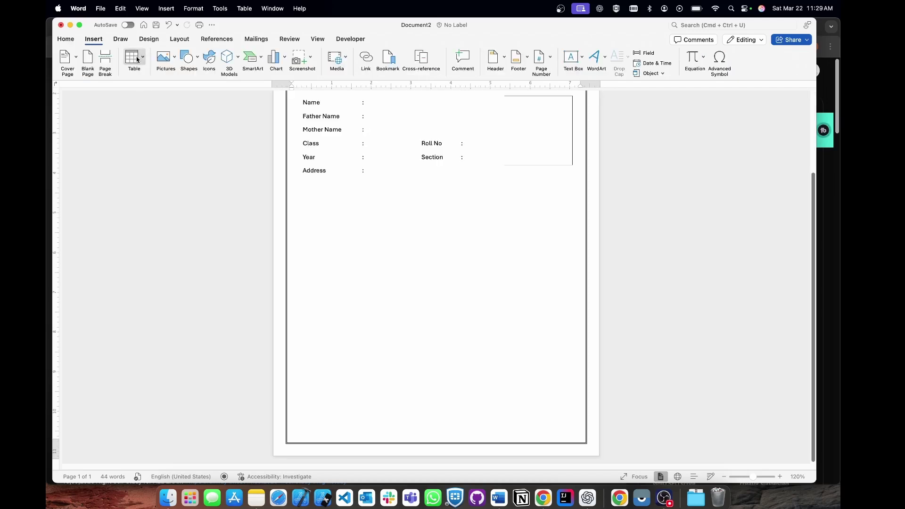
{"action": "left_click", "coordinate": [136, 59]}
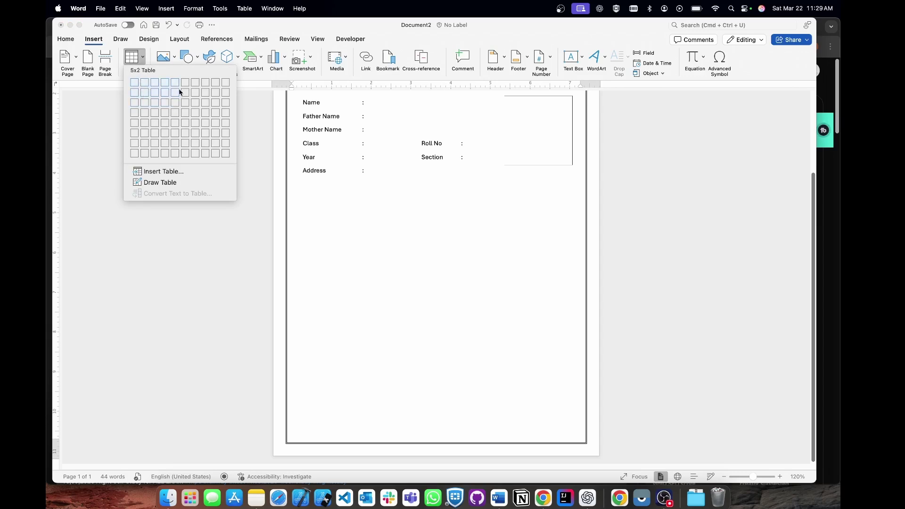
Insert a 7-column, 11-row table via the Insert Table dialog.
{"action": "left_click", "coordinate": [161, 172]}
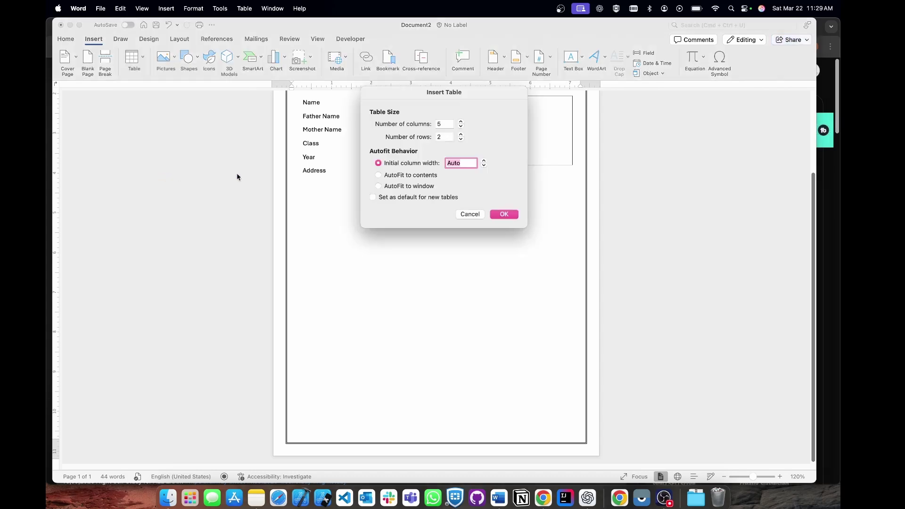
{"action": "left_click", "coordinate": [470, 214]}
{"action": "left_click", "coordinate": [138, 59]}
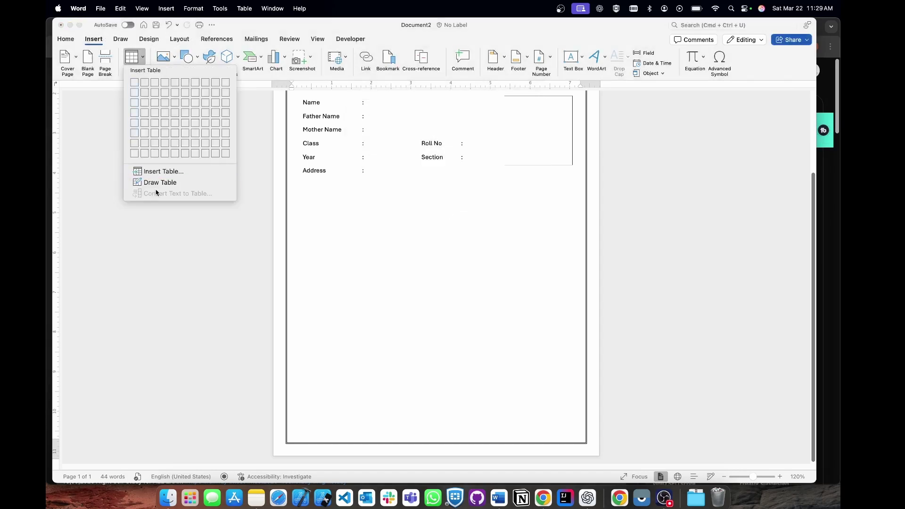
{"action": "left_click", "coordinate": [165, 173]}
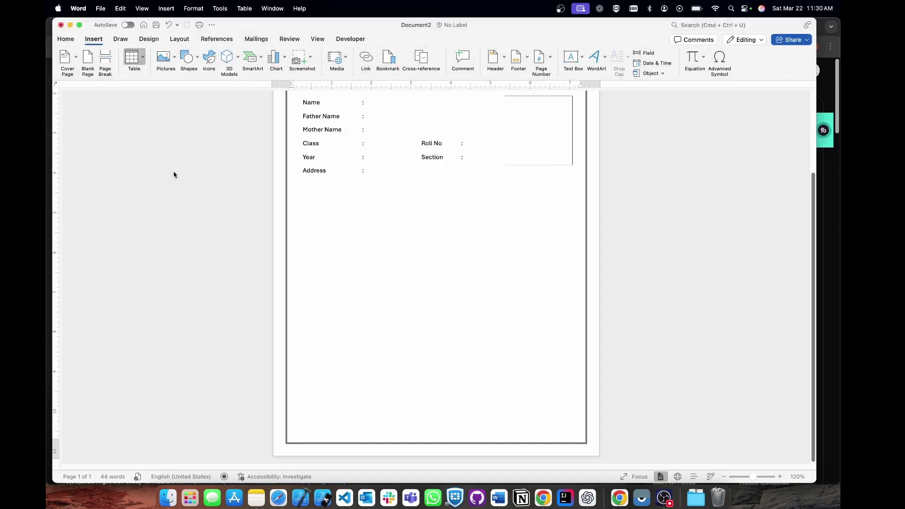
{"action": "left_click", "coordinate": [442, 124]}
{"action": "key", "text": "BackSpace"}
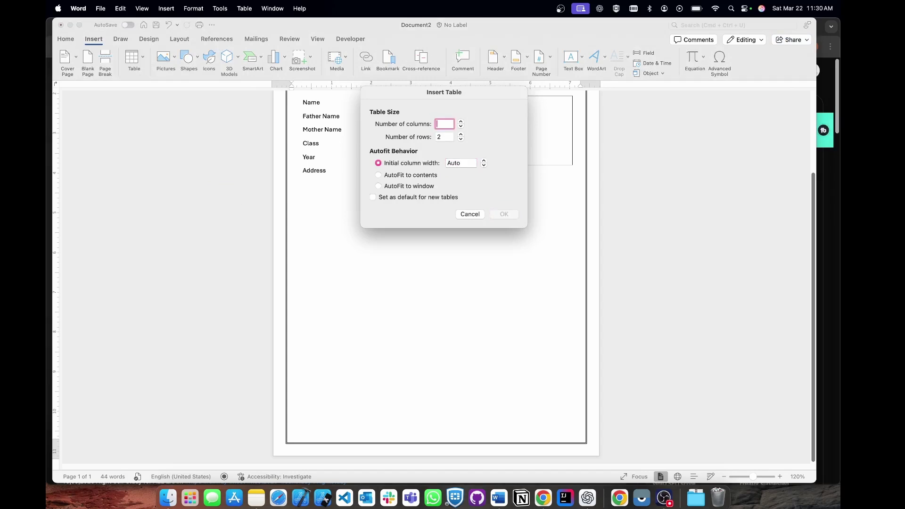
{"action": "type", "text": "7"}
{"action": "left_click", "coordinate": [445, 136]}
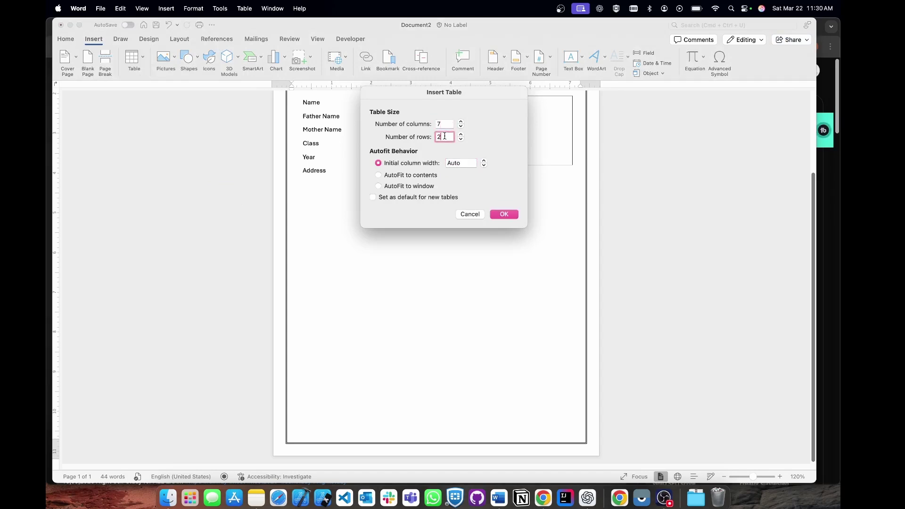
{"action": "key", "text": "BackSpace"}
{"action": "type", "text": "11"}
{"action": "left_click", "coordinate": [504, 215]}
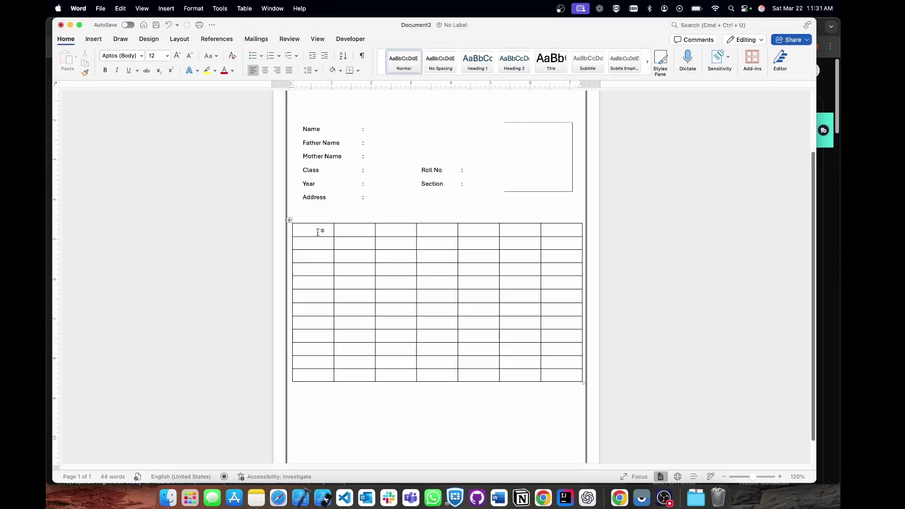
Type the headings S, SUBJECTS, FULL MARK, PASS MARK, OBTAINED MARK, TOTAL and GRACE across the header row.
{"action": "left_click", "coordinate": [311, 230]}
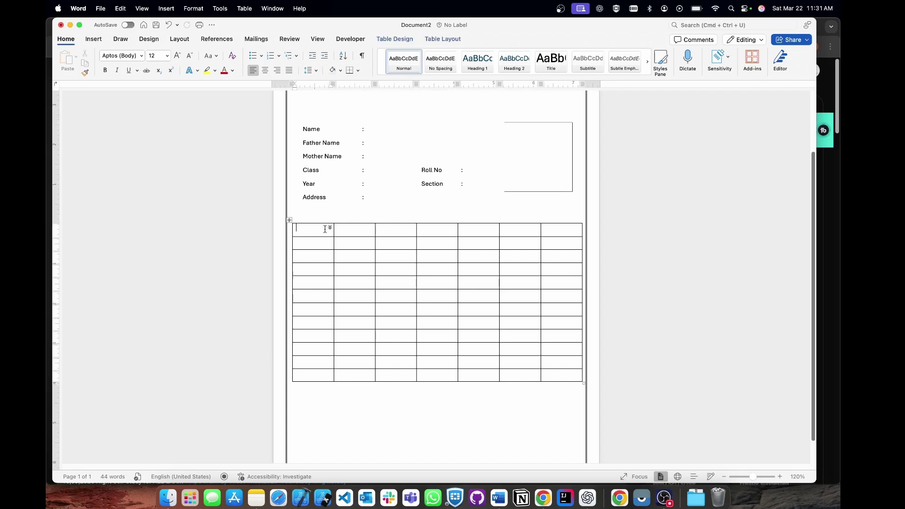
{"action": "type", "text": ">"}
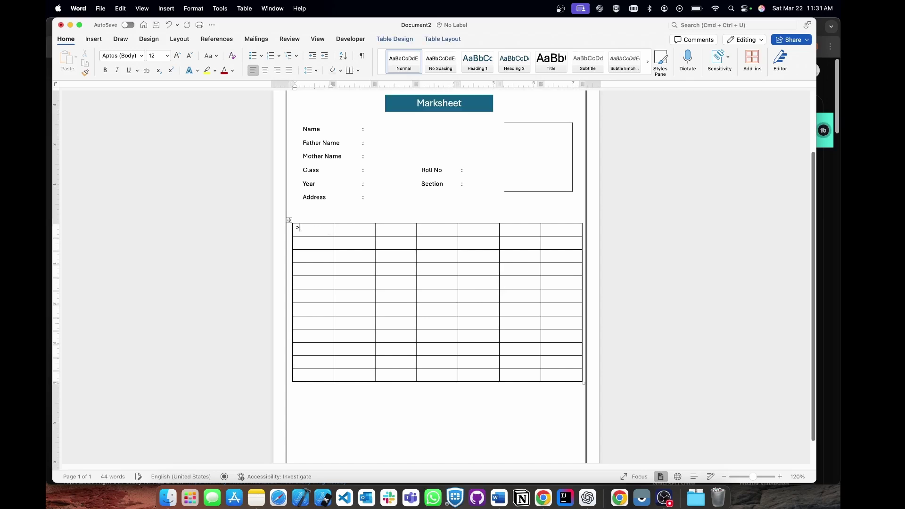
{"action": "key", "text": "BackSpace"}
{"action": "type", "text": "S.N"}
{"action": "key", "text": "Tab"}
{"action": "type", "text": "SUBJECTS"}
{"action": "key", "text": "Tab"}
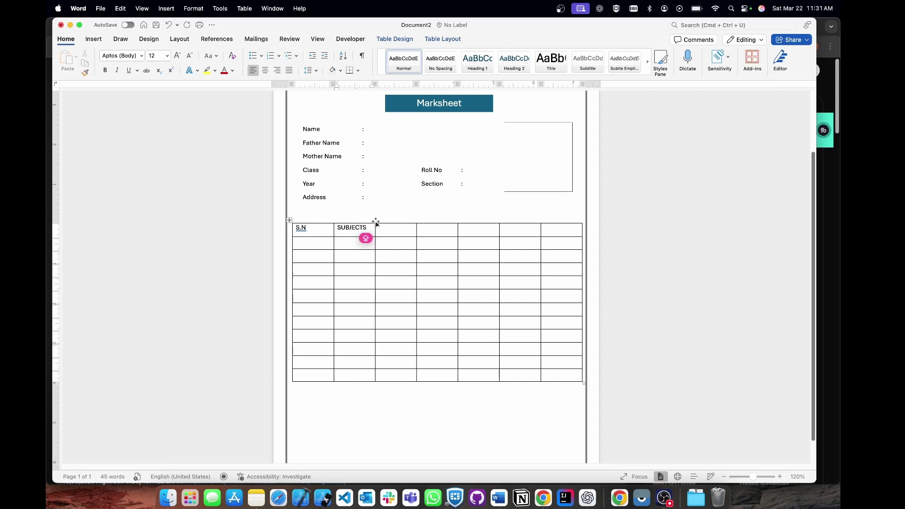
{"action": "type", "text": "FULL MARK"}
{"action": "key", "text": "Tab"}
{"action": "type", "text": "PA"}
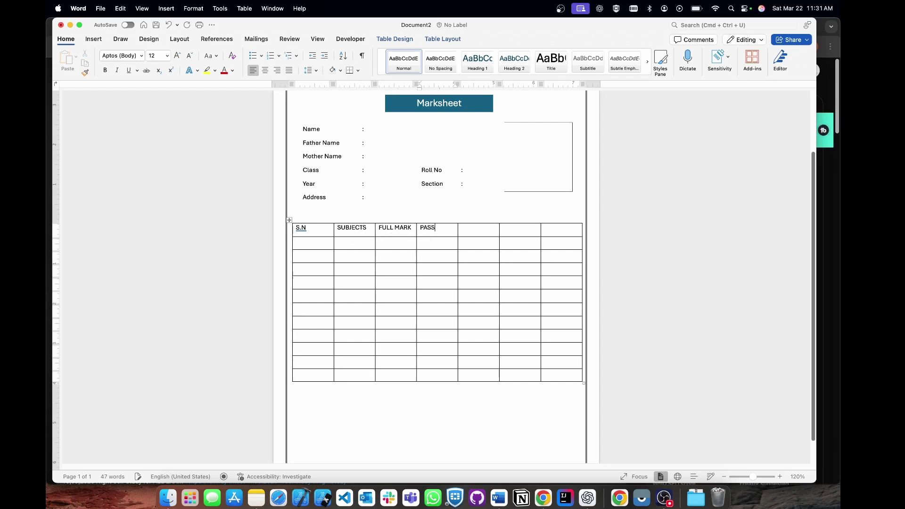
{"action": "type", "text": "SS MARK"}
{"action": "key", "text": "Tab"}
{"action": "type", "text": "OBTAINED MARK"}
{"action": "key", "text": "Tab"}
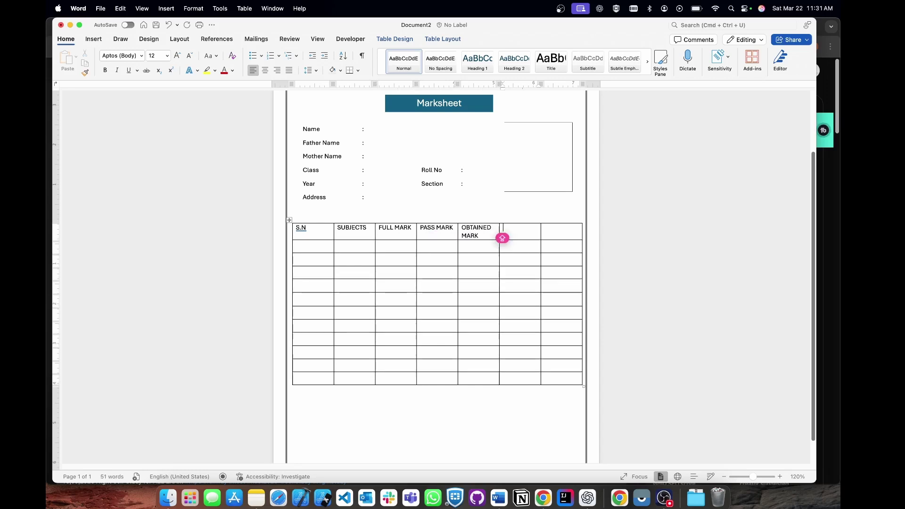
{"action": "type", "text": "TOTAL"}
{"action": "key", "text": "Tab"}
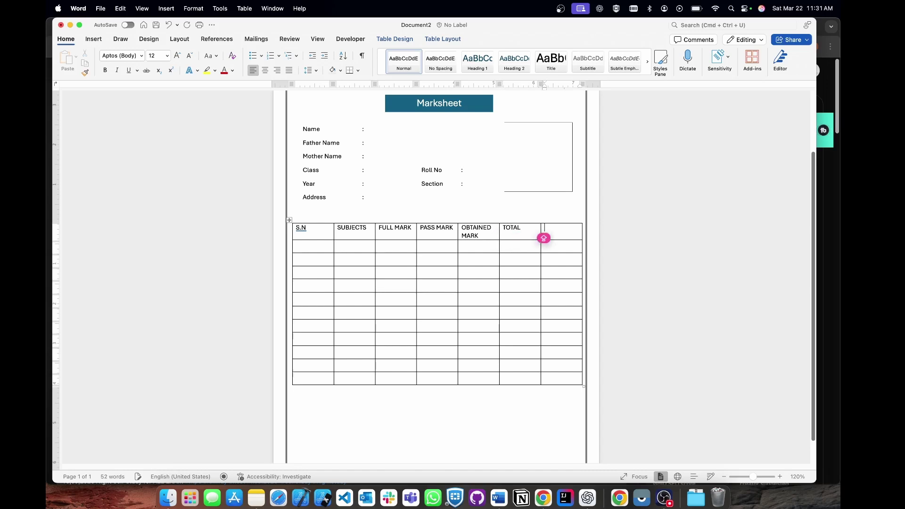
{"action": "type", "text": "GRACE"}
Accept Word's grammar suggestion so the first heading reads 'S. N'.
{"action": "left_click", "coordinate": [564, 233]}
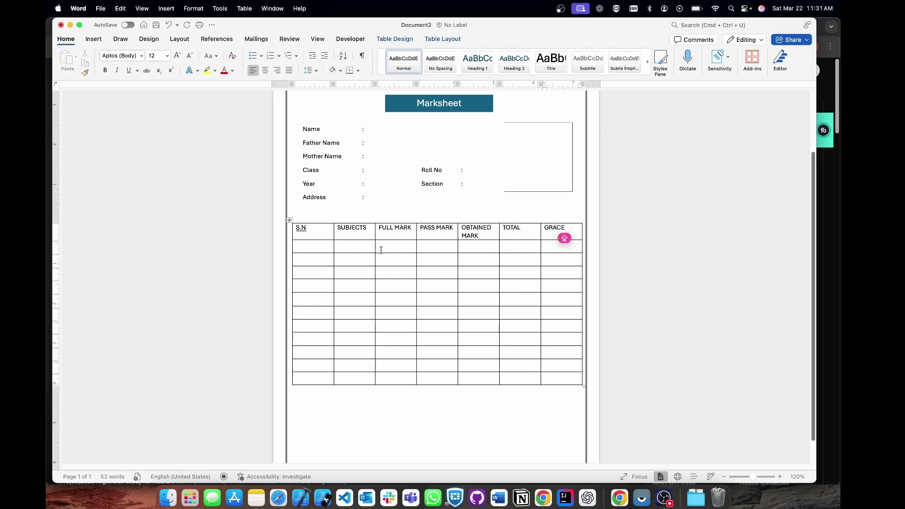
{"action": "left_click", "coordinate": [300, 231]}
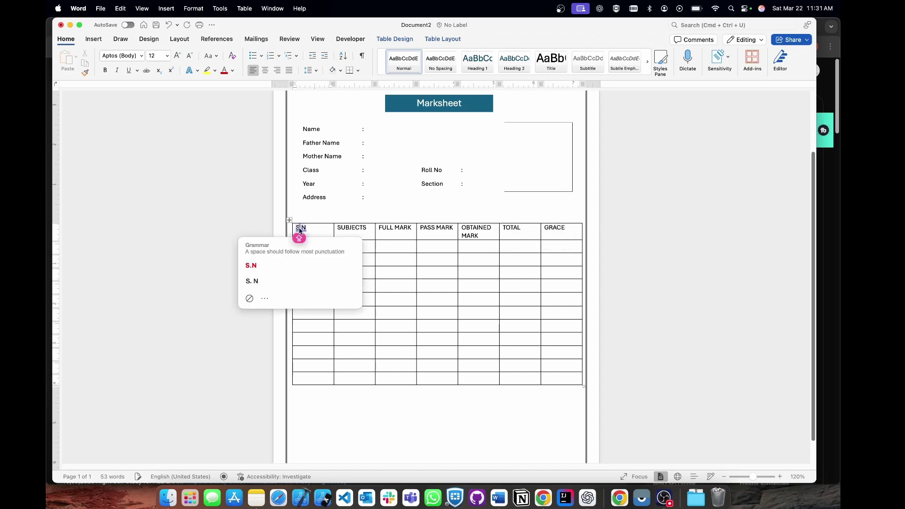
{"action": "left_click", "coordinate": [252, 281]}
{"action": "left_click", "coordinate": [470, 246]}
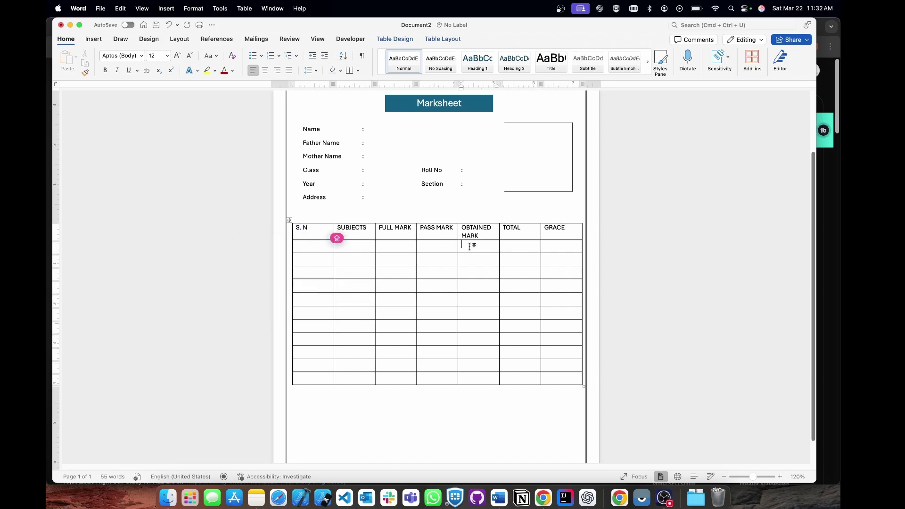
Split the selected OBTAINED MARK body cells into 2 columns with Split Cells.
{"action": "left_click_drag", "start_coordinate": [464, 246], "coordinate": [493, 377]}
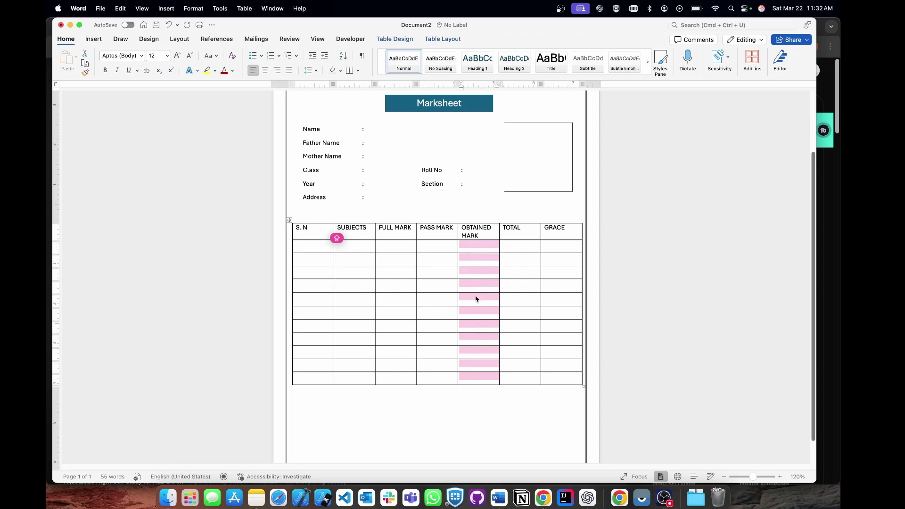
{"action": "left_click", "coordinate": [443, 39]}
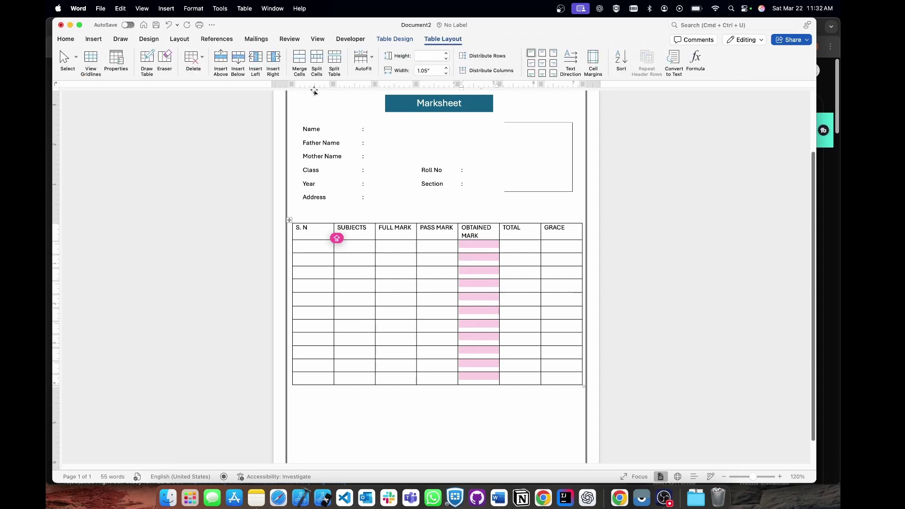
{"action": "left_click", "coordinate": [317, 59]}
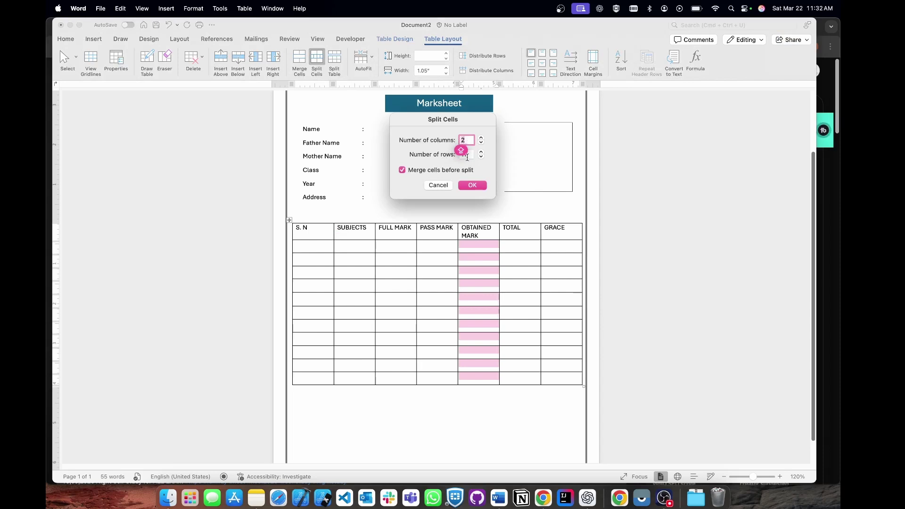
{"action": "left_click", "coordinate": [473, 184]}
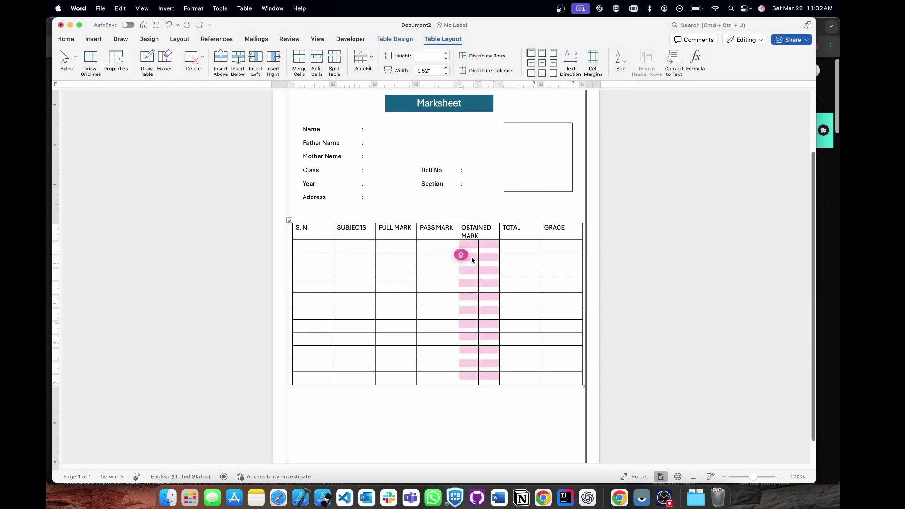
{"action": "left_click", "coordinate": [469, 245]}
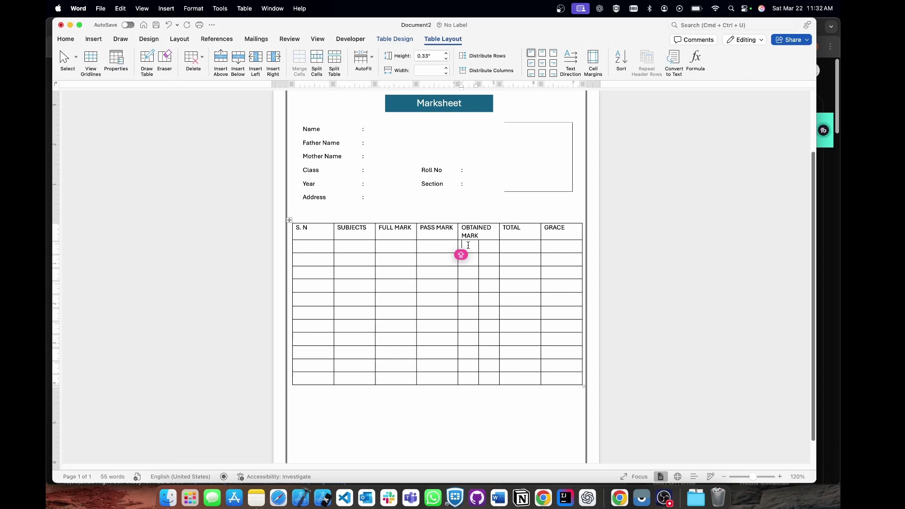
Label the split cells TH and PR, and narrow S. N to widen SUBJECTS.
{"action": "type", "text": "TH"}
{"action": "key", "text": "Tab"}
{"action": "type", "text": "PR"}
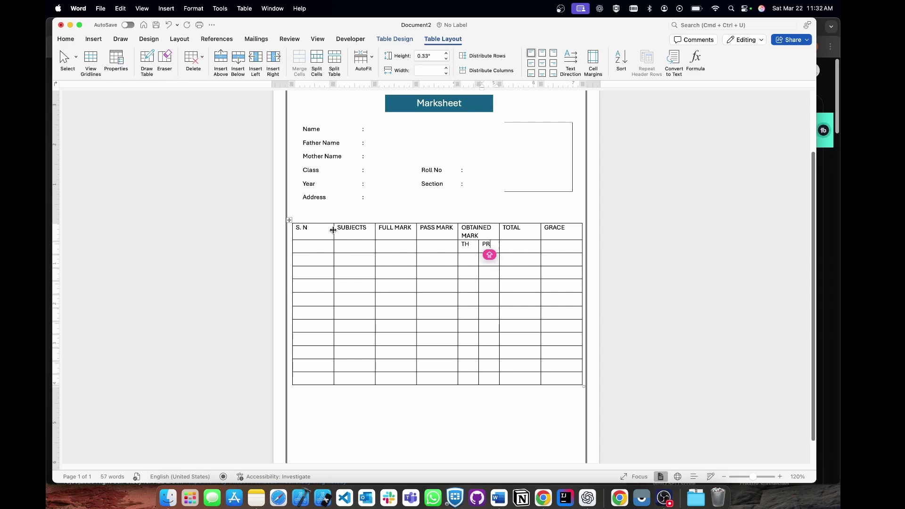
{"action": "left_click_drag", "start_coordinate": [334, 230], "coordinate": [313, 230]}
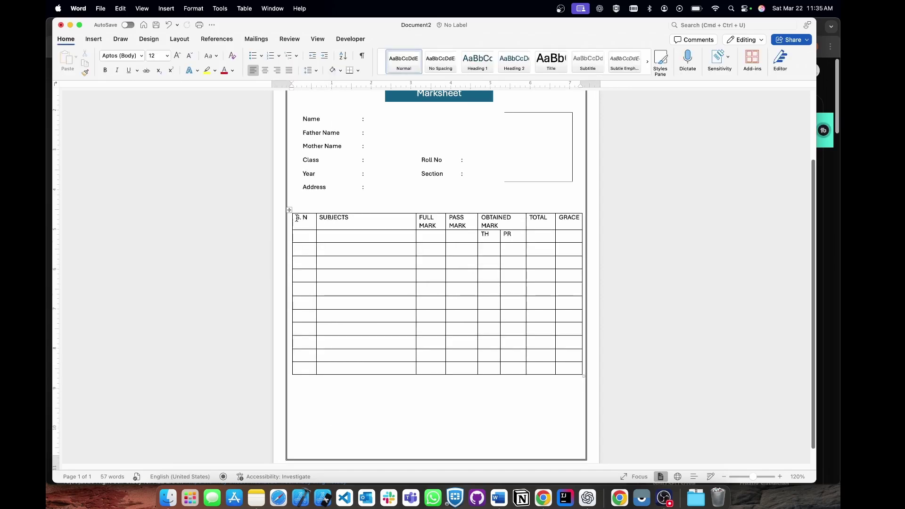
Centre the text of both header rows.
{"action": "mouse_move", "coordinate": [297, 220]}
{"action": "left_mouse_down"}
{"action": "mouse_move", "coordinate": [523, 235]}
{"action": "mouse_move", "coordinate": [563, 222]}
{"action": "mouse_move", "coordinate": [571, 230]}
{"action": "left_mouse_up"}
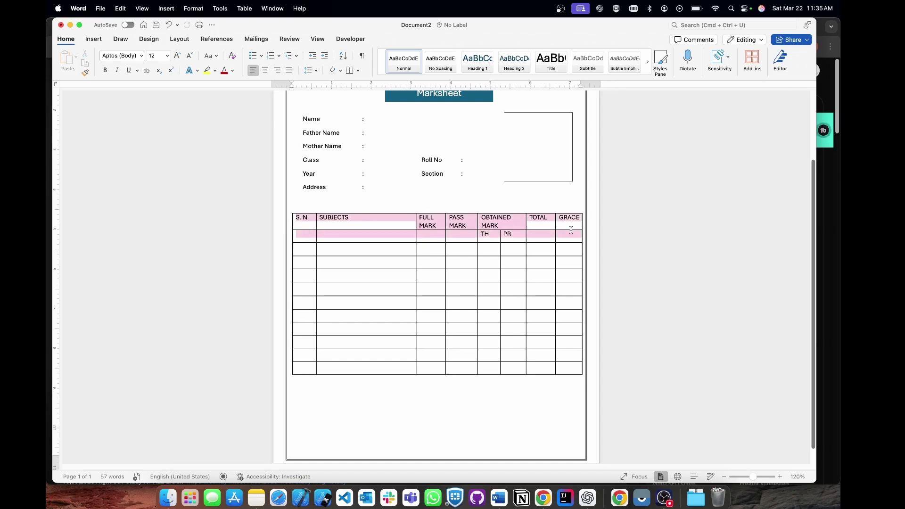
{"action": "left_click", "coordinate": [266, 71]}
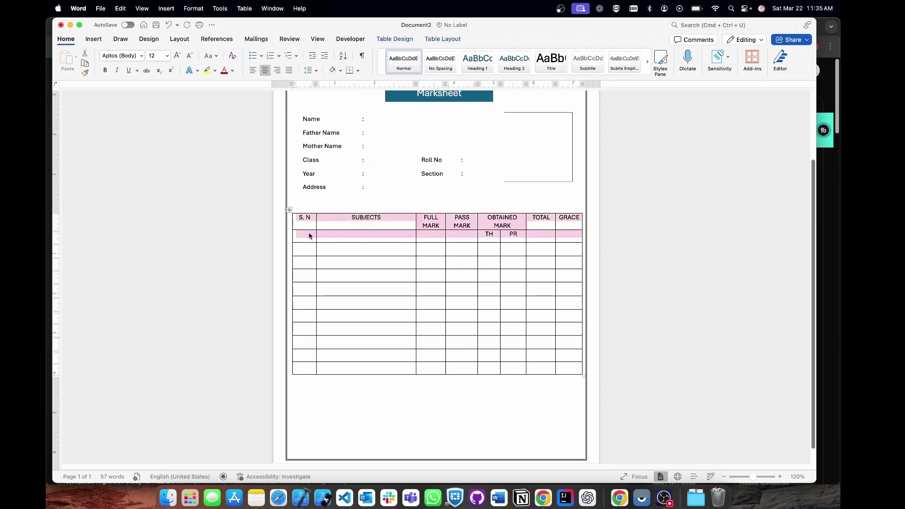
{"action": "left_click", "coordinate": [298, 216]}
{"action": "scroll", "coordinate": [297, 217], "scroll_direction": "up", "scroll_amount": 2}
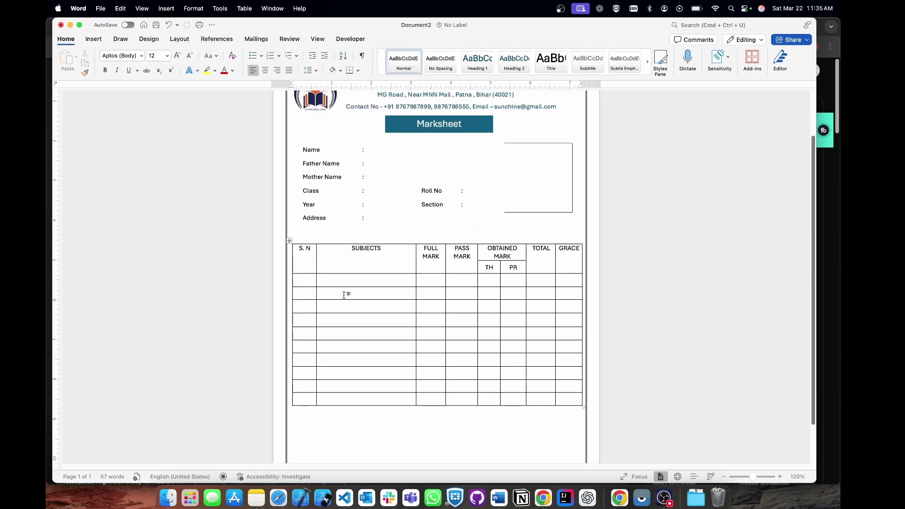
Enter rows 01 and 02, COMP ENGLISH and COMP SCIENCE, with full mark 100 and pass mark 32.
{"action": "left_click", "coordinate": [305, 280]}
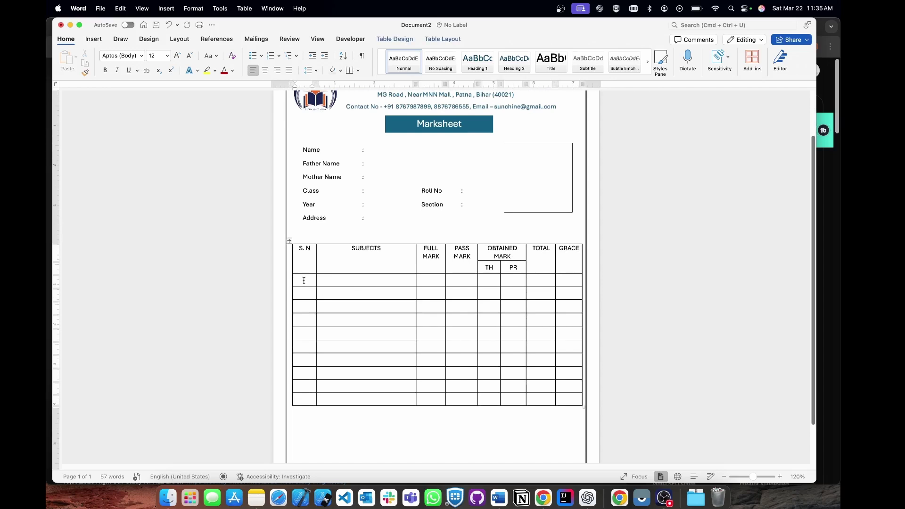
{"action": "type", "text": "1"}
{"action": "left_click", "coordinate": [341, 280]}
{"action": "type", "text": "COMP ENGLISH"}
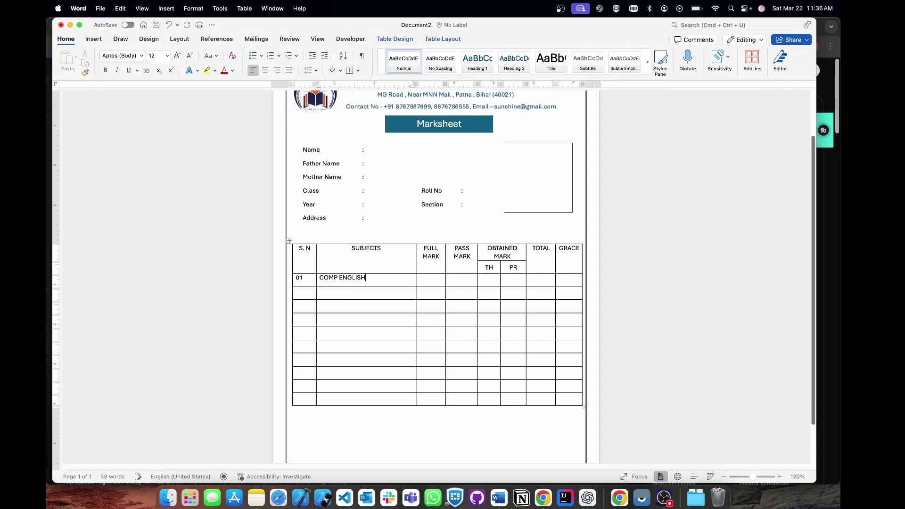
{"action": "key", "text": "Caps_Lock"}
{"action": "left_click", "coordinate": [425, 282]}
{"action": "type", "text": "100"}
{"action": "key", "text": "Caps_Lock"}
{"action": "type", "text": "32"}
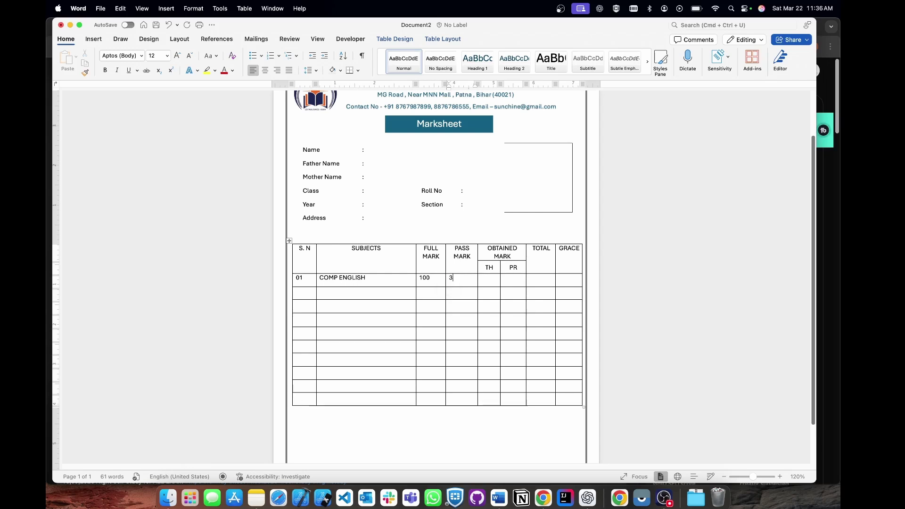
{"action": "left_click", "coordinate": [294, 293]}
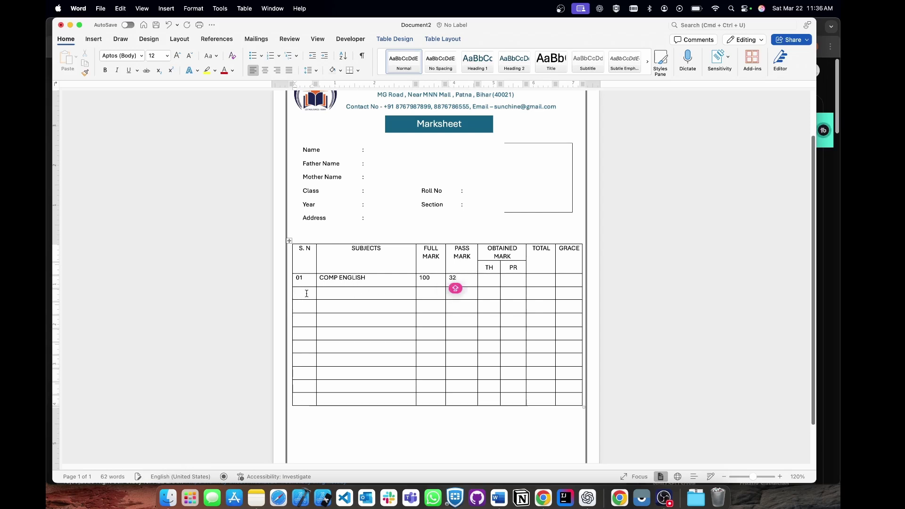
{"action": "type", "text": "02"}
{"action": "left_click", "coordinate": [332, 298]}
{"action": "type", "text": "COMP "}
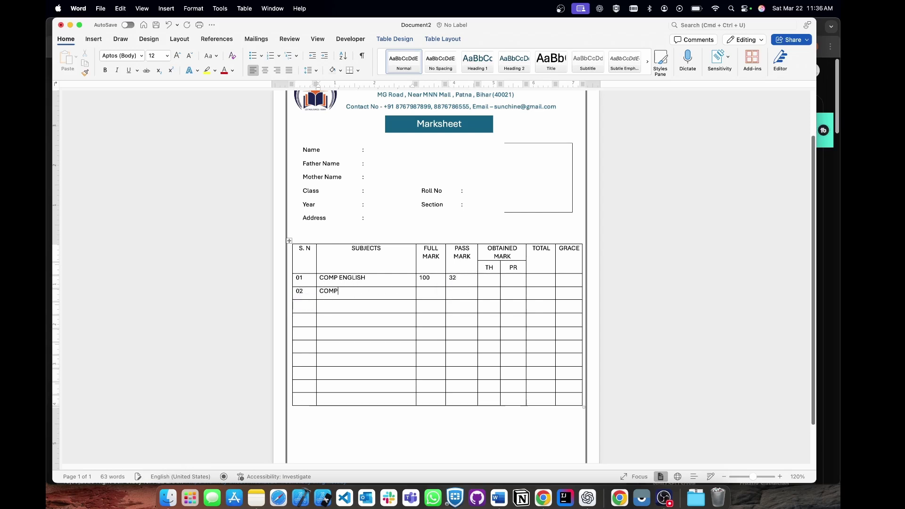
{"action": "type", "text": "SCIENCE"}
{"action": "left_click", "coordinate": [425, 294]}
{"action": "type", "text": "100"}
{"action": "type", "text": "3"}
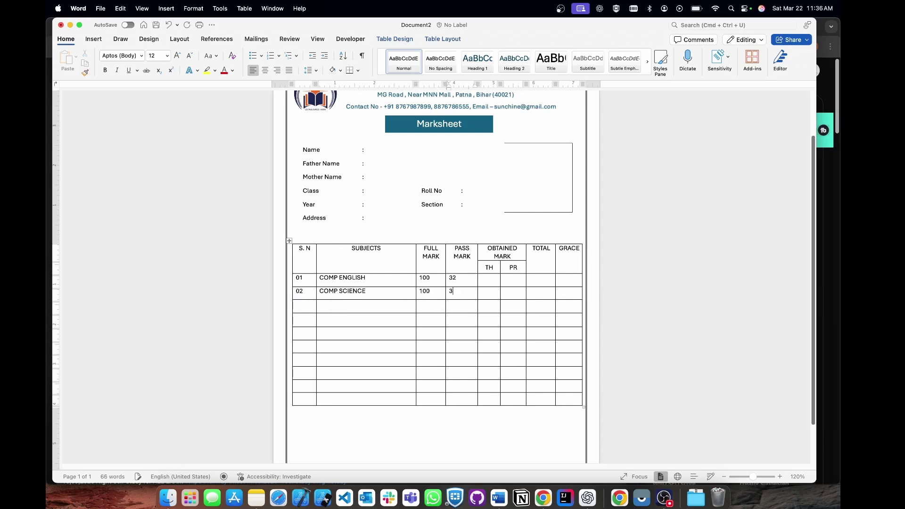
{"action": "key", "text": "Caps_Lock"}
Enter rows 03 and 04, COMP S. SCIENCE and a compulsory computer subject, with marks 100 and 32.
{"action": "left_click", "coordinate": [301, 307]}
{"action": "type", "text": "03"}
{"action": "key", "text": "Caps_Lock"}
{"action": "key", "text": "Tab"}
{"action": "key", "text": "Caps_Lock"}
{"action": "type", "text": "COMP S. SCIENCE\t100\t32"}
{"action": "key", "text": "Tab"}
{"action": "key", "text": "Tab"}
{"action": "key", "text": "Tab"}
{"action": "key", "text": "Tab"}
{"action": "key", "text": "Tab"}
{"action": "type", "text": "04"}
{"action": "key", "text": "Tab"}
{"action": "type", "text": "COMP"}
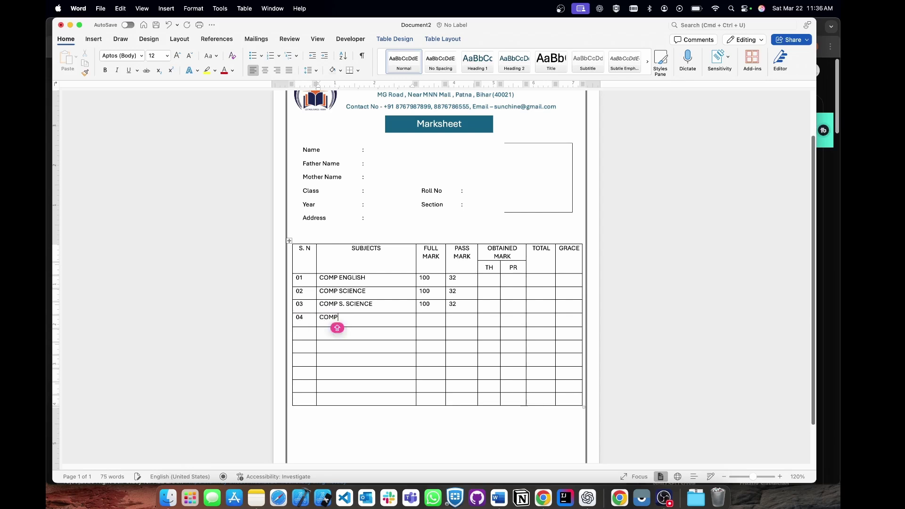
{"action": "type", "text": " CIM"}
{"action": "key", "text": "BackSpace"}
{"action": "key", "text": "BackSpace"}
{"action": "type", "text": "OMPUTER"}
{"action": "key", "text": "Tab"}
{"action": "type", "text": "100"}
{"action": "key", "text": "Tab"}
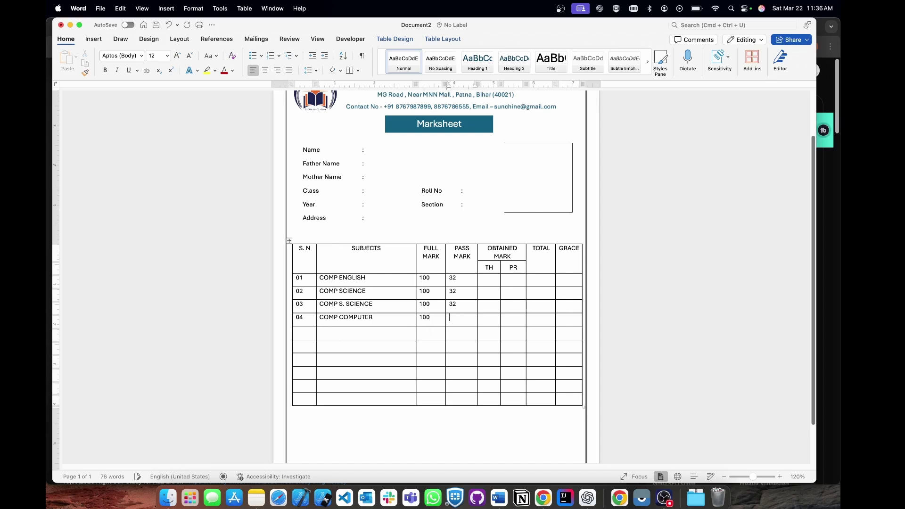
Enter rows 05 and 06, including COMP LANGUAGE, HEALTH with full mark 100 and pass mark 32.
{"action": "left_click", "coordinate": [302, 338]}
{"action": "type", "text": "05"}
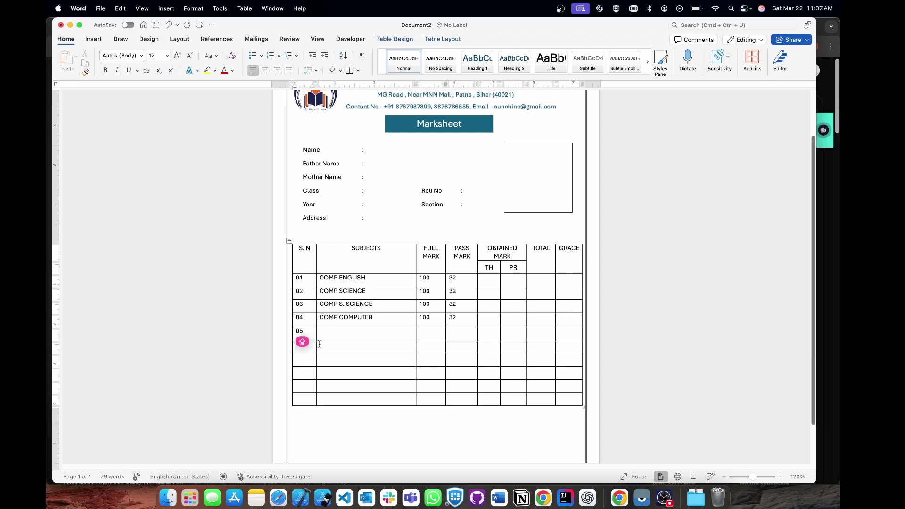
{"action": "left_click", "coordinate": [328, 337]}
{"action": "type", "text": "C"}
{"action": "key", "text": "BackSpace"}
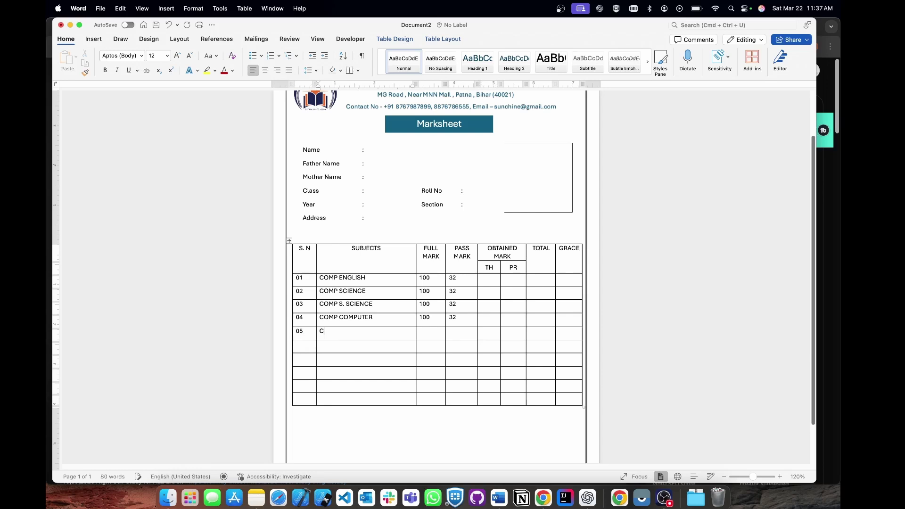
{"action": "type", "text": "O"}
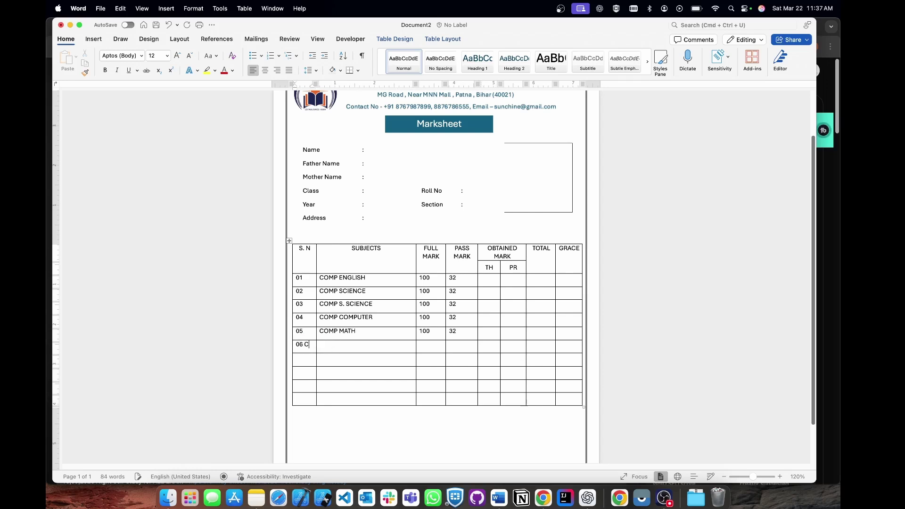
{"action": "type", "text": "OM"}
{"action": "key", "text": "BackSpace"}
{"action": "key", "text": "BackSpace"}
{"action": "key", "text": "BackSpace"}
{"action": "key", "text": "BackSpace"}
{"action": "key", "text": "Tab"}
{"action": "type", "text": "COMP LANGUAGE, HEALTH"}
{"action": "key", "text": "Tab"}
{"action": "type", "text": "100"}
{"action": "key", "text": "Tab"}
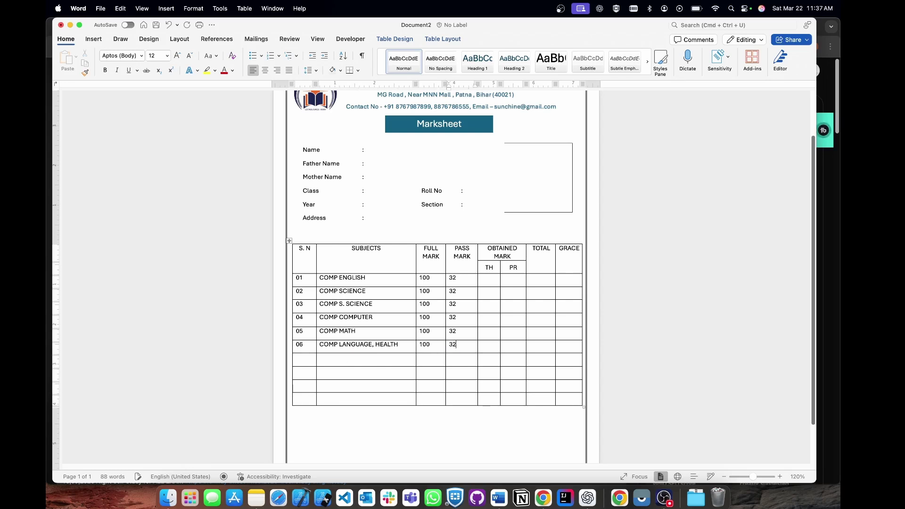
{"action": "type", "text": "32"}
{"action": "key", "text": "Caps_Lock"}
Enter rows 07 and 08, OPT 1 ADV MAT and OPT II COMPUTER, each with 100 and 32.
{"action": "left_click", "coordinate": [303, 361]}
{"action": "type", "text": "07"}
{"action": "key", "text": "Tab"}
{"action": "type", "text": "OP"}
{"action": "type", "text": "T 1 ADV MAT"}
{"action": "type", "text": "100"}
{"action": "key", "text": "Tab"}
{"action": "type", "text": "32"}
{"action": "left_click", "coordinate": [299, 371]}
{"action": "type", "text": "08"}
{"action": "key", "text": "Tab"}
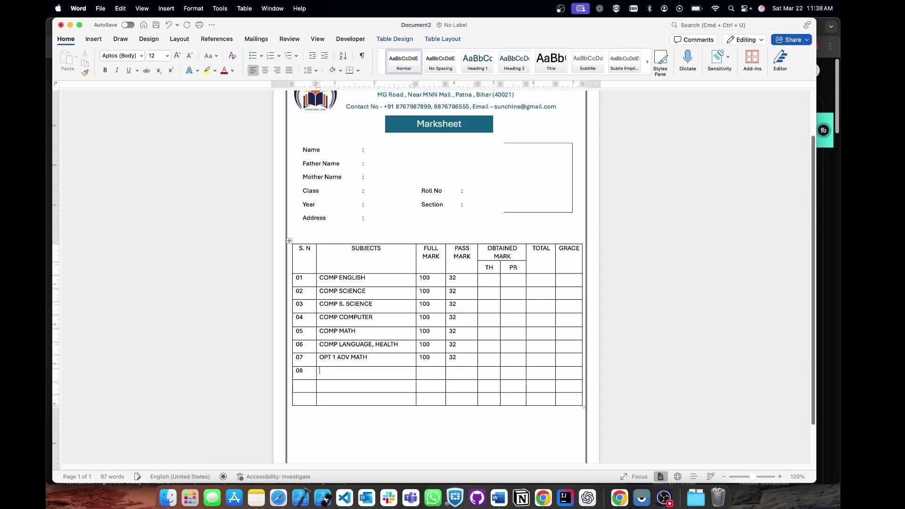
{"action": "type", "text": "OPT"}
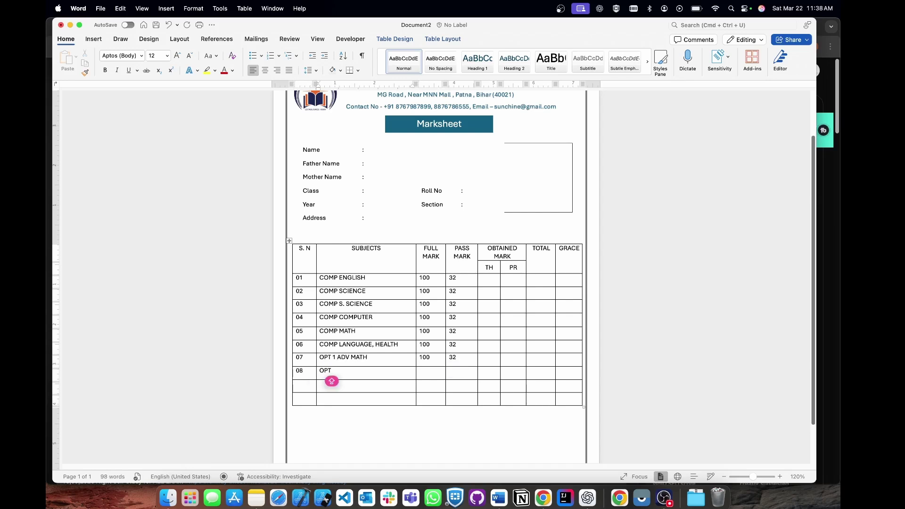
{"action": "type", "text": " II COMPUTER"}
{"action": "key", "text": "Tab"}
{"action": "type", "text": "100"}
{"action": "key", "text": "Tab"}
{"action": "type", "text": "32"}
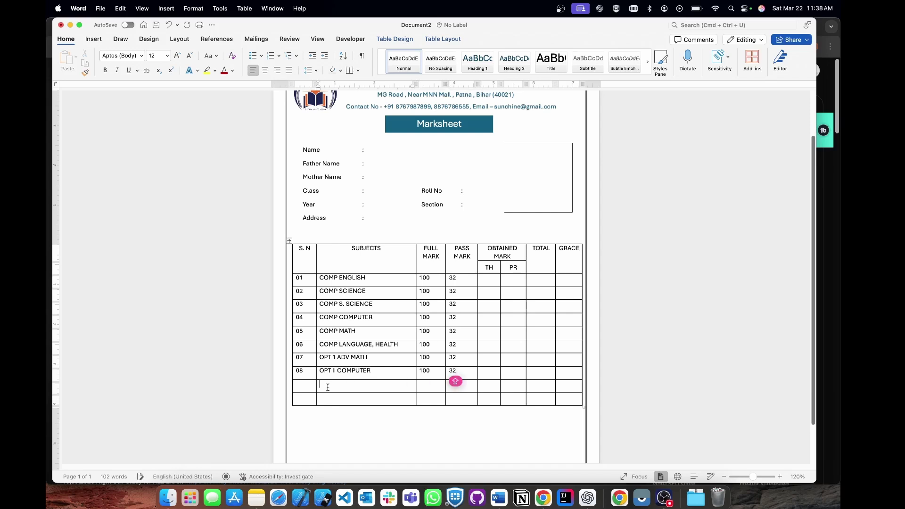
{"action": "left_click", "coordinate": [327, 387]}
Centre the full and pass mark values and complete the TOTAL MARK label below row 08.
{"action": "left_click_drag", "start_coordinate": [423, 283], "coordinate": [467, 372]}
{"action": "key", "text": "cmd+e"}
{"action": "left_click", "coordinate": [298, 385]}
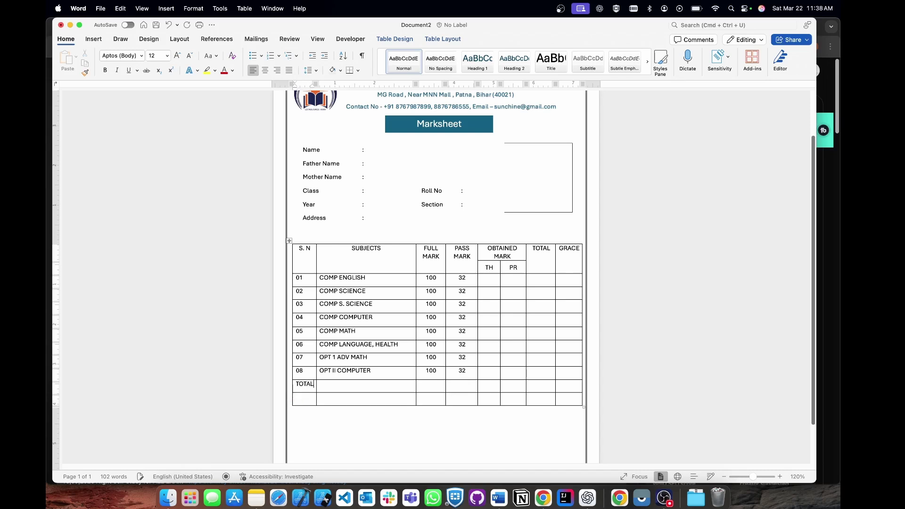
{"action": "type", "text": "MARK"}
{"action": "key", "text": "BackSpace"}
{"action": "type", "text": "RK"}
{"action": "left_click", "coordinate": [355, 390]}
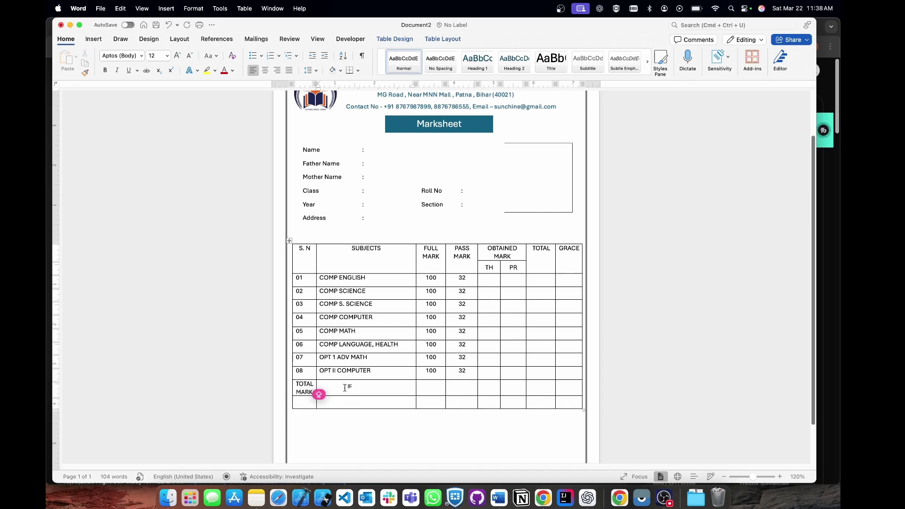
Split the two cells beside TOTAL MARK into 3 columns.
{"action": "left_click_drag", "start_coordinate": [347, 390], "coordinate": [396, 407]}
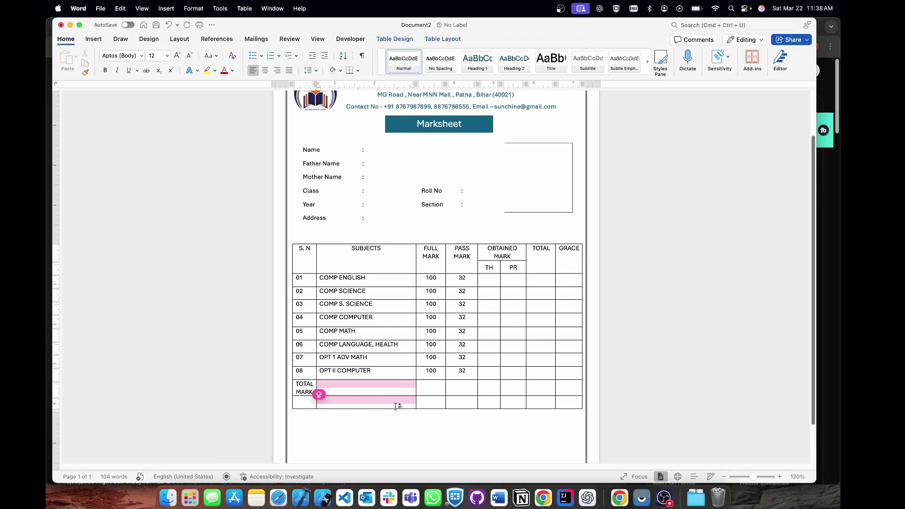
{"action": "left_click", "coordinate": [442, 39]}
{"action": "left_click", "coordinate": [318, 71]}
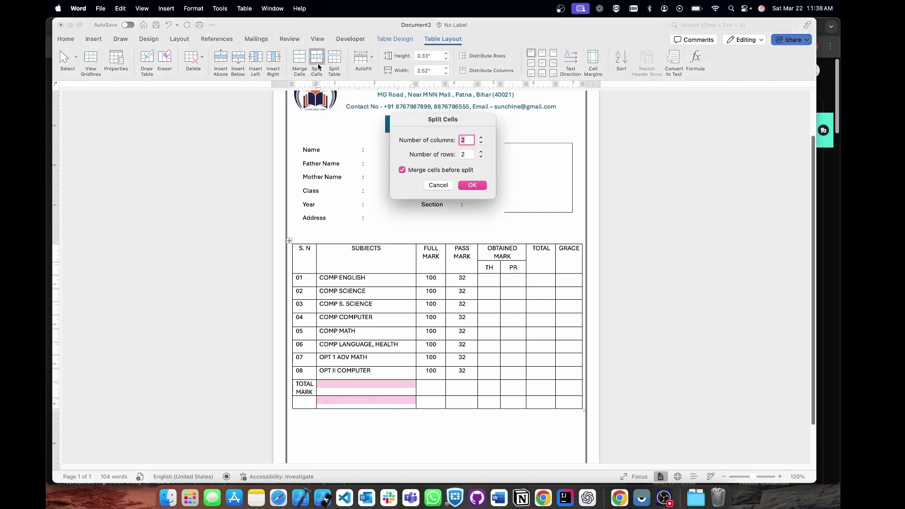
{"action": "left_click", "coordinate": [466, 139]}
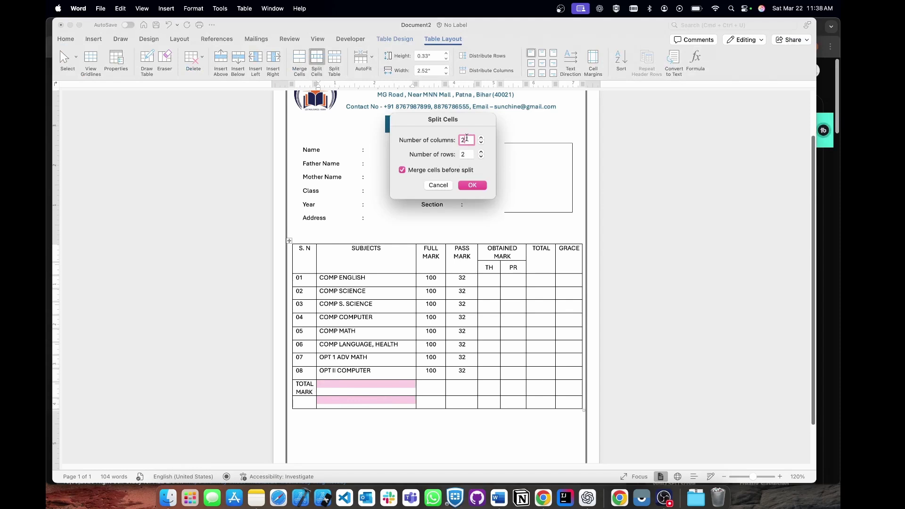
{"action": "type", "text": "3"}
{"action": "key", "text": "BackSpace"}
{"action": "key", "text": "BackSpace"}
{"action": "type", "text": "3"}
{"action": "key", "text": "Return"}
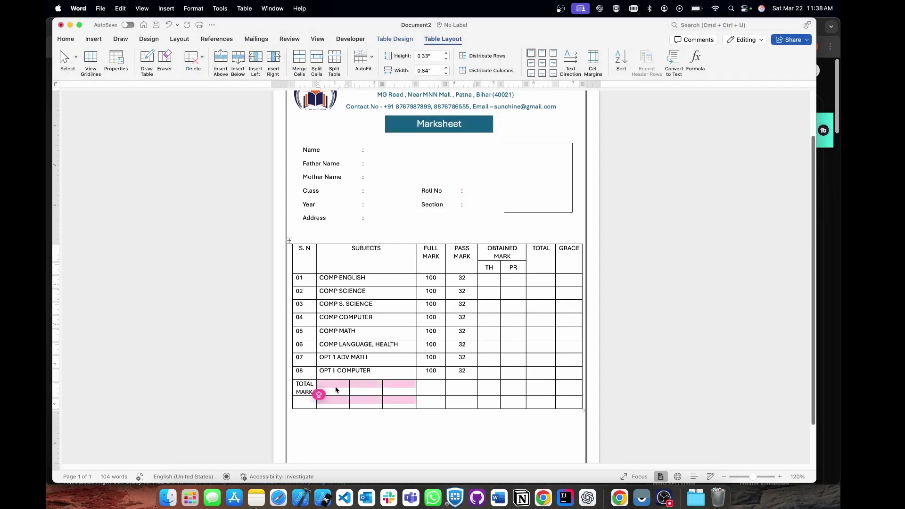
Label the three new cells IST DIV, 2ND DIV and 3RD DIV.
{"action": "left_click", "coordinate": [334, 387]}
{"action": "type", "text": "IST DIV"}
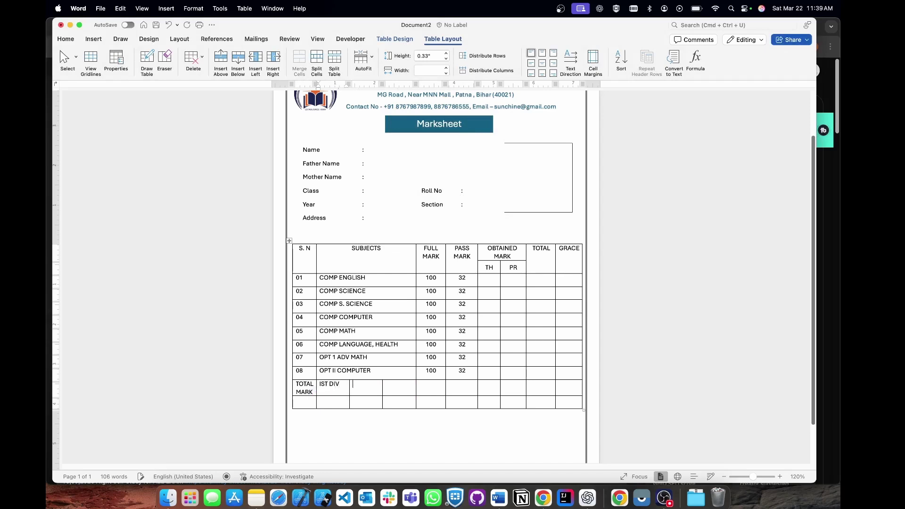
{"action": "left_click", "coordinate": [352, 394]}
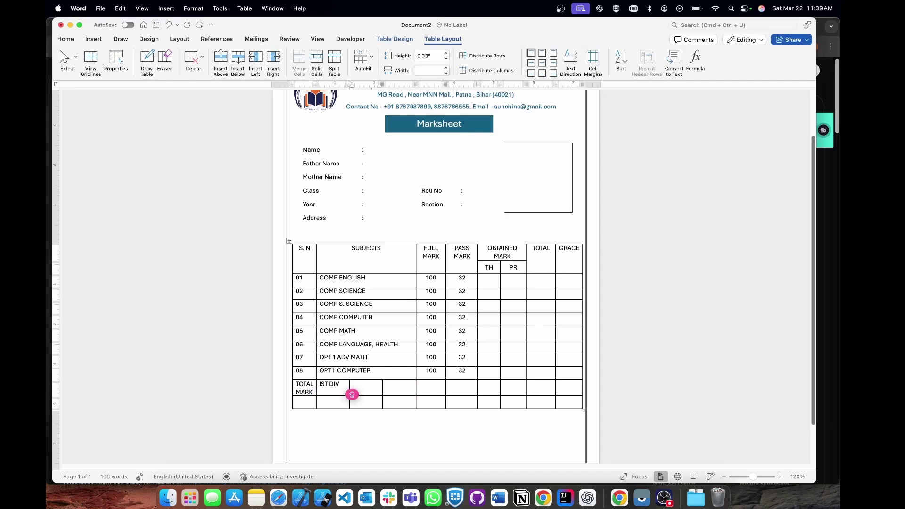
{"action": "type", "text": "2ND DIV"}
{"action": "left_click", "coordinate": [386, 394]}
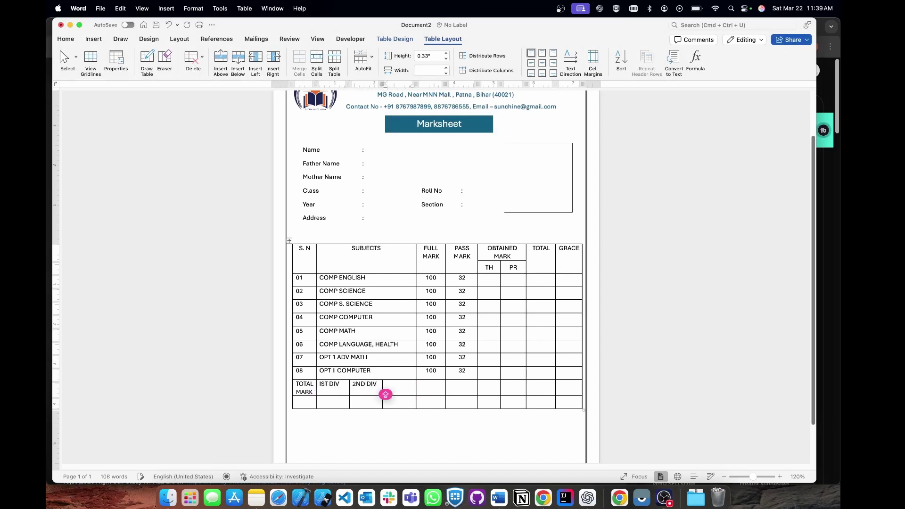
{"action": "type", "text": "3RD DIV"}
{"action": "key", "text": "Tab"}
Enter 800 under TOTAL MARK and 480, 360, 256 under the three divisions.
{"action": "left_click", "coordinate": [304, 400]}
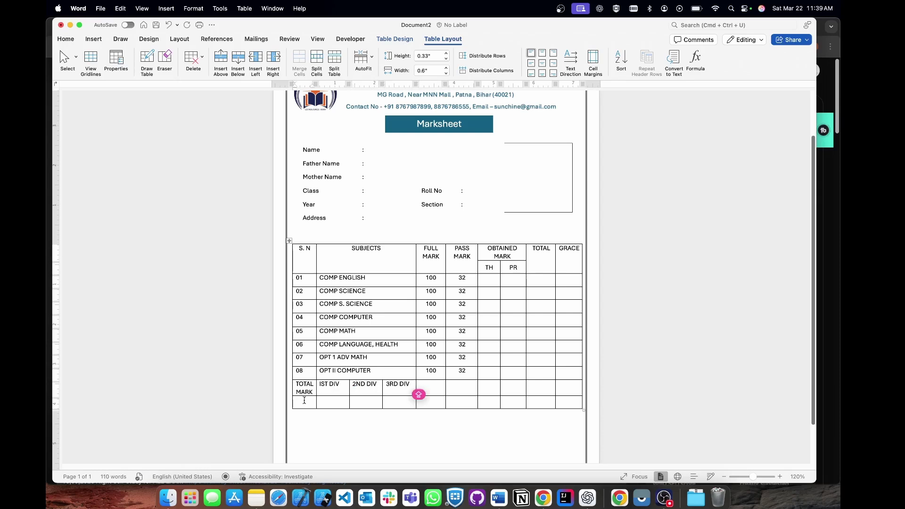
{"action": "type", "text": "800 "}
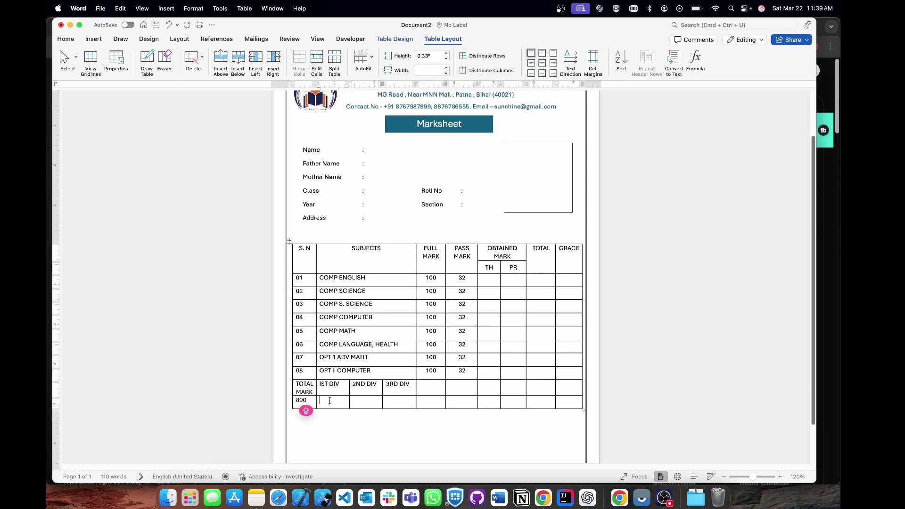
{"action": "type", "text": "480"}
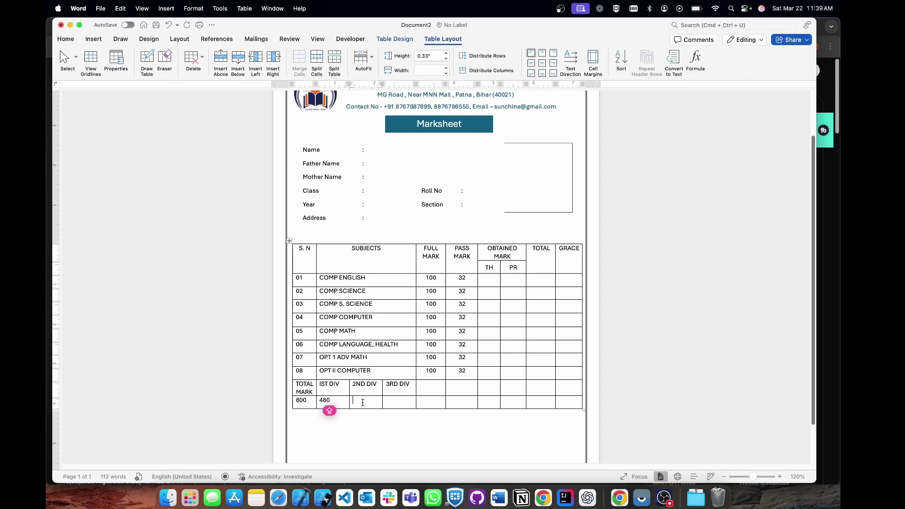
{"action": "key", "text": "Tab"}
{"action": "type", "text": "3"}
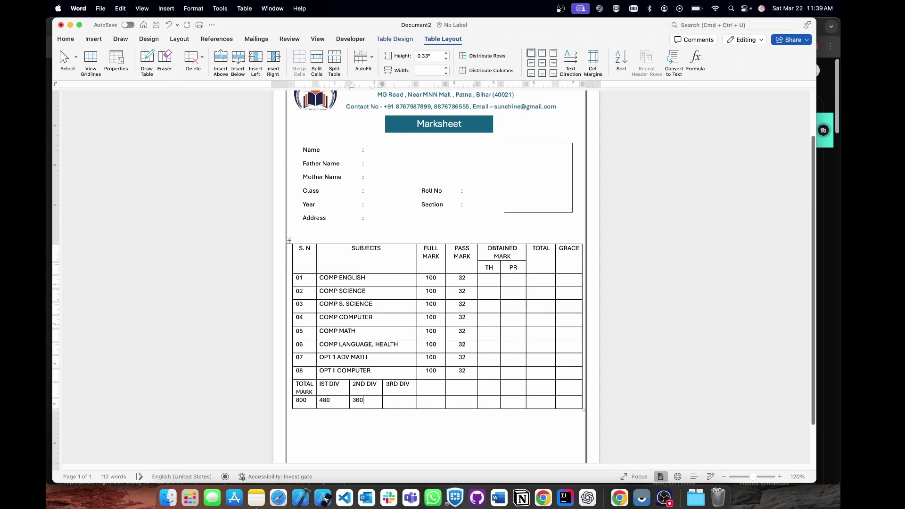
{"action": "type", "text": "60"}
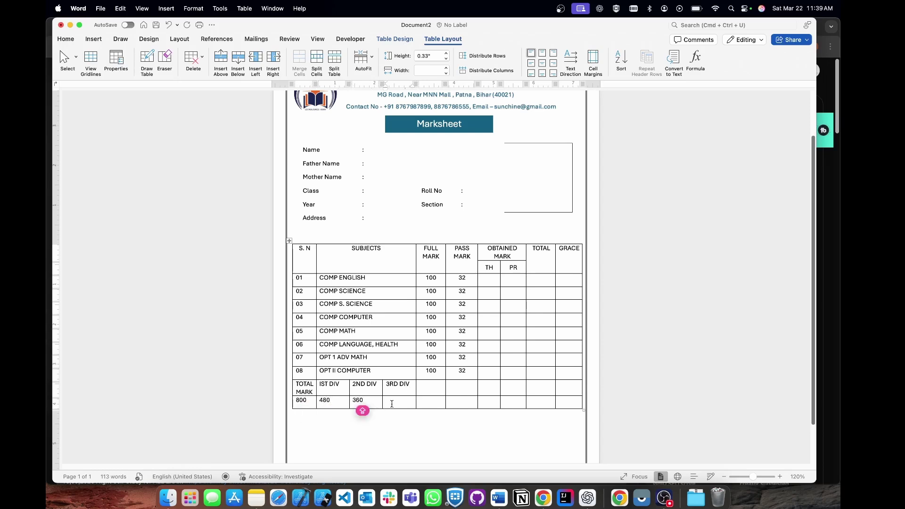
{"action": "left_click", "coordinate": [392, 404]}
{"action": "type", "text": "256"}
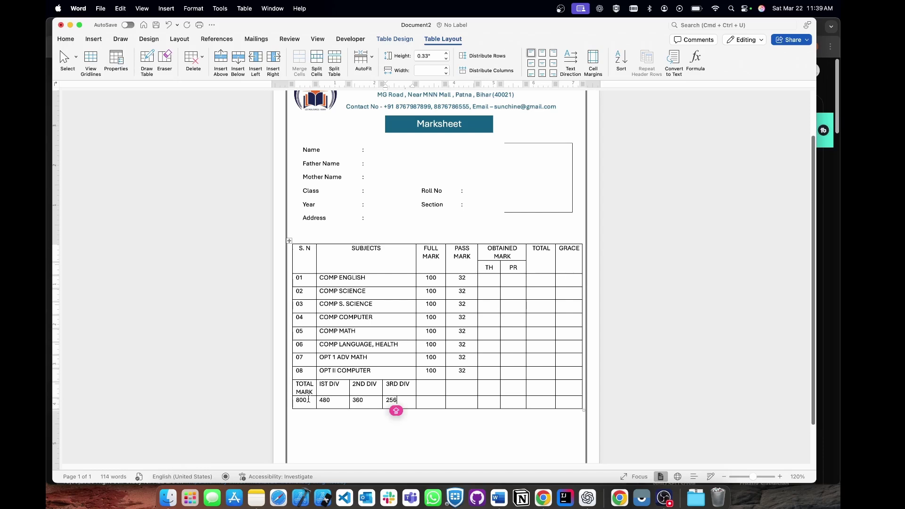
{"action": "left_click", "coordinate": [305, 385]}
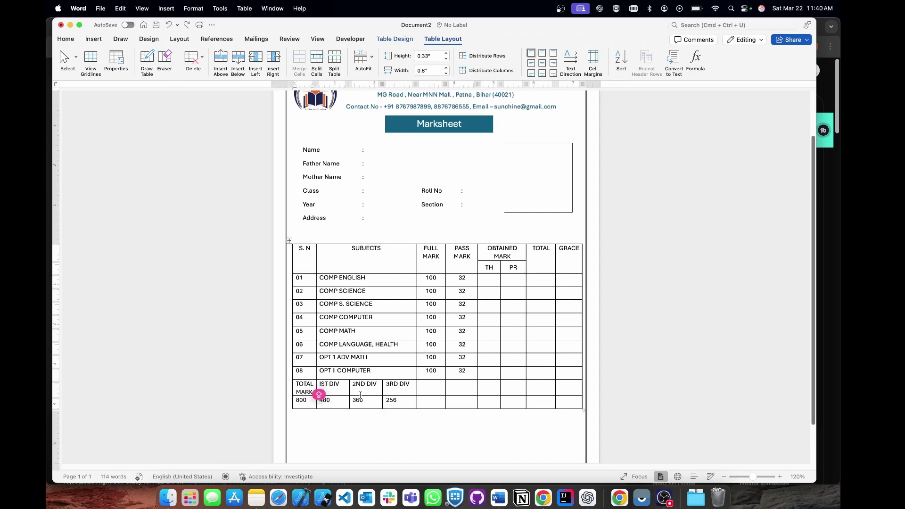
Make the TOTAL MARK and division cells bold, centred, and vertically centred with Align Center.
{"action": "left_click", "coordinate": [345, 425]}
{"action": "scroll", "coordinate": [345, 425], "scroll_direction": "up", "scroll_amount": 3}
{"action": "scroll", "coordinate": [380, 389], "scroll_direction": "down", "scroll_amount": 4}
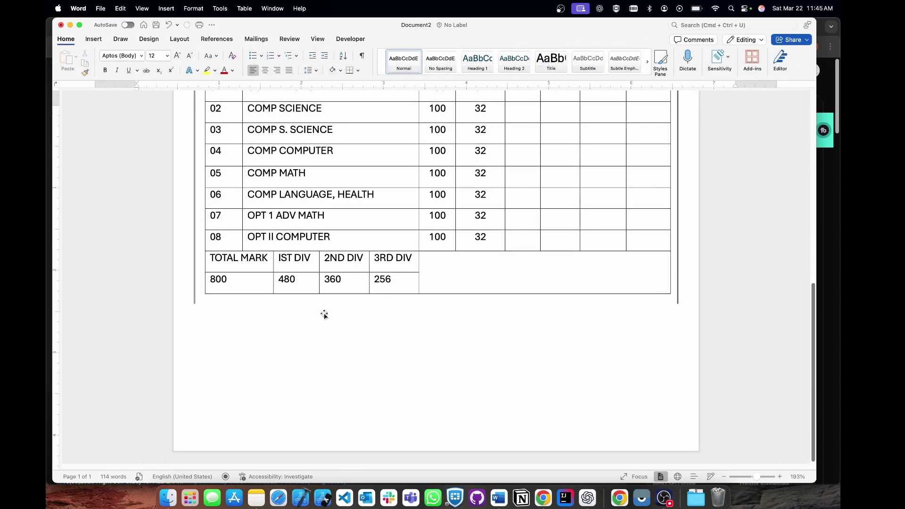
{"action": "scroll", "coordinate": [325, 315], "scroll_direction": "up", "scroll_amount": 5}
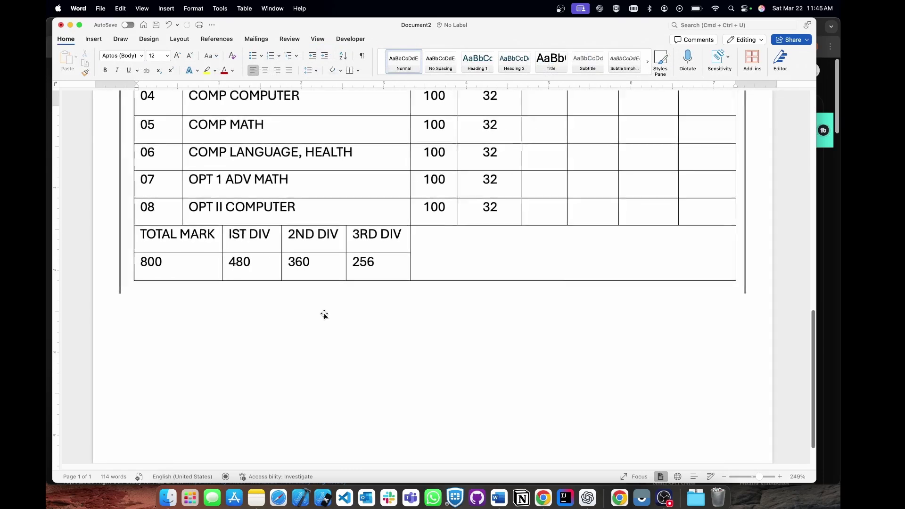
{"action": "left_click_drag", "start_coordinate": [144, 235], "coordinate": [384, 265]}
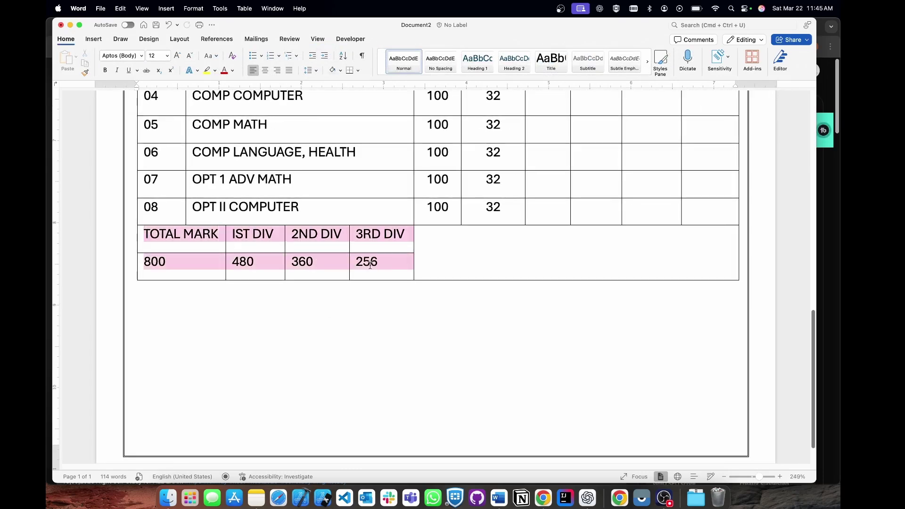
{"action": "left_click", "coordinate": [106, 71]}
{"action": "left_click", "coordinate": [265, 70]}
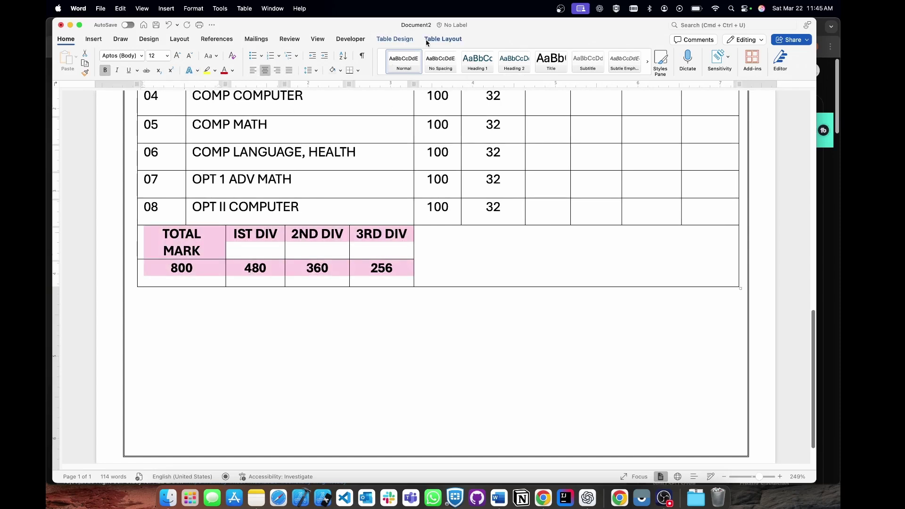
{"action": "left_click", "coordinate": [446, 40]}
{"action": "left_click", "coordinate": [542, 63]}
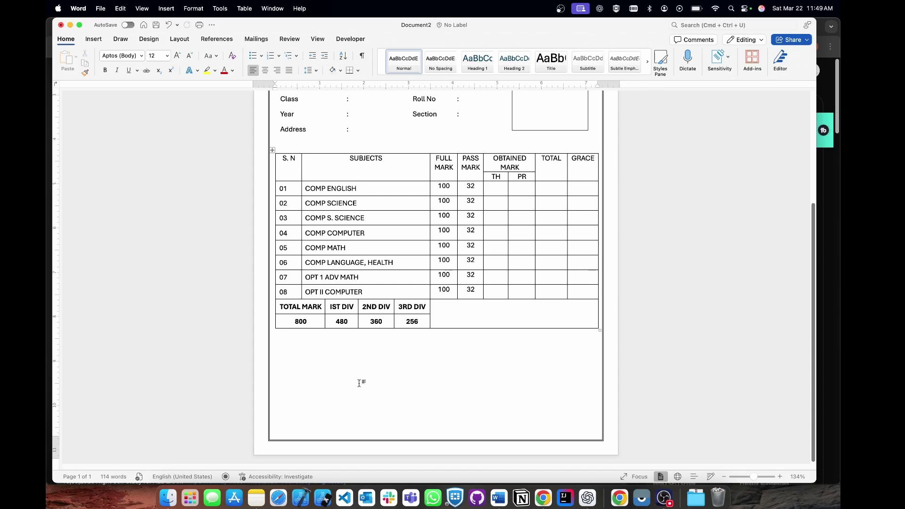
Draw a text box below the marks table headed 'Mean Sub Appeared in the Examination'.
{"action": "left_click", "coordinate": [98, 39]}
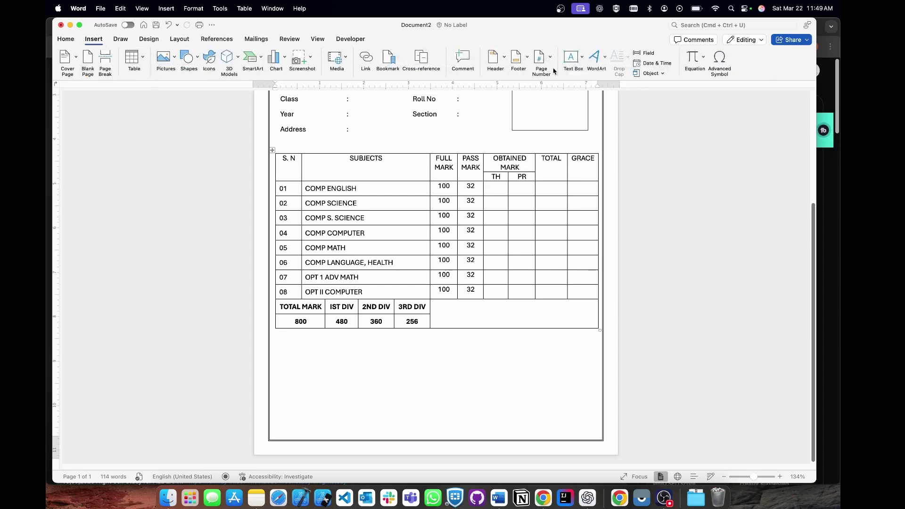
{"action": "left_click", "coordinate": [572, 60]}
{"action": "left_click", "coordinate": [595, 72]}
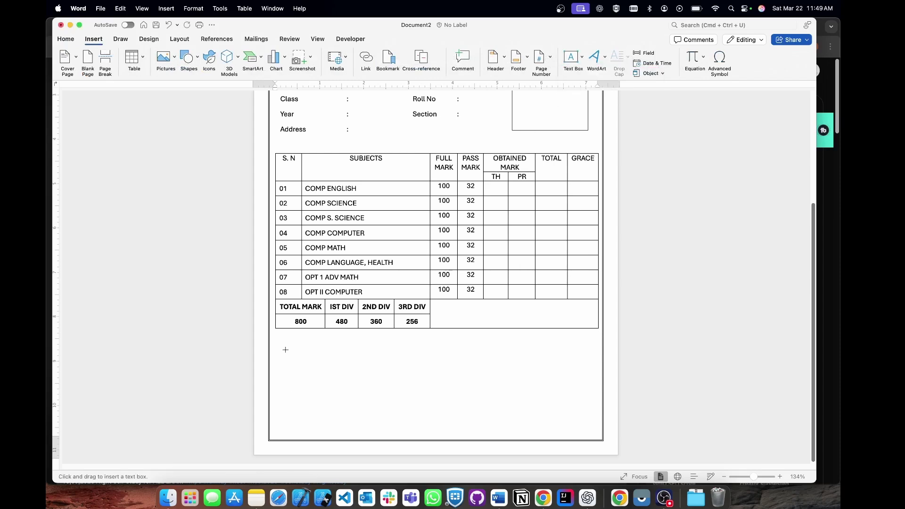
{"action": "left_click_drag", "start_coordinate": [278, 335], "coordinate": [426, 426]}
{"action": "type", "text": "MEan"}
{"action": "key", "text": "BackSpace"}
{"action": "key", "text": "BackSpace"}
{"action": "key", "text": "BackSpace"}
{"action": "type", "text": "e"}
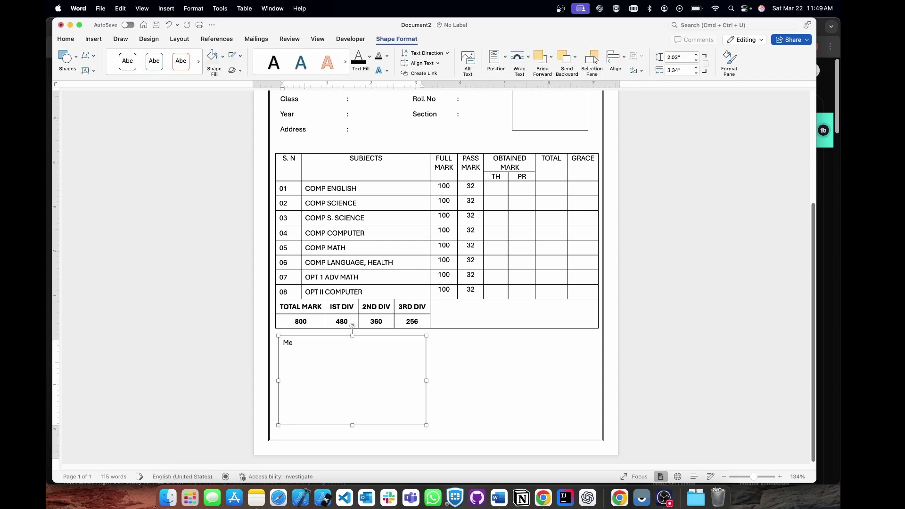
{"action": "type", "text": "an Sub Appreared in the Examina"}
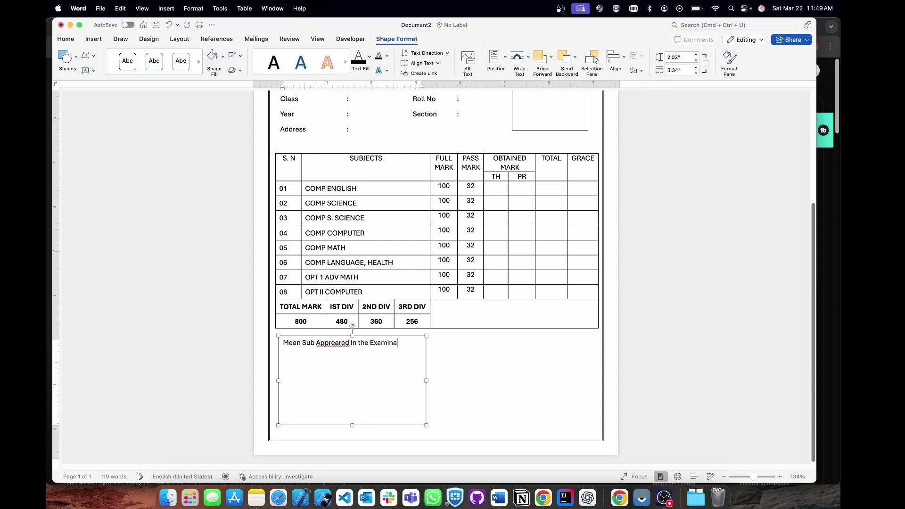
{"action": "type", "text": "tion"}
{"action": "key", "text": "Return"}
{"action": "type", "text": "F:"}
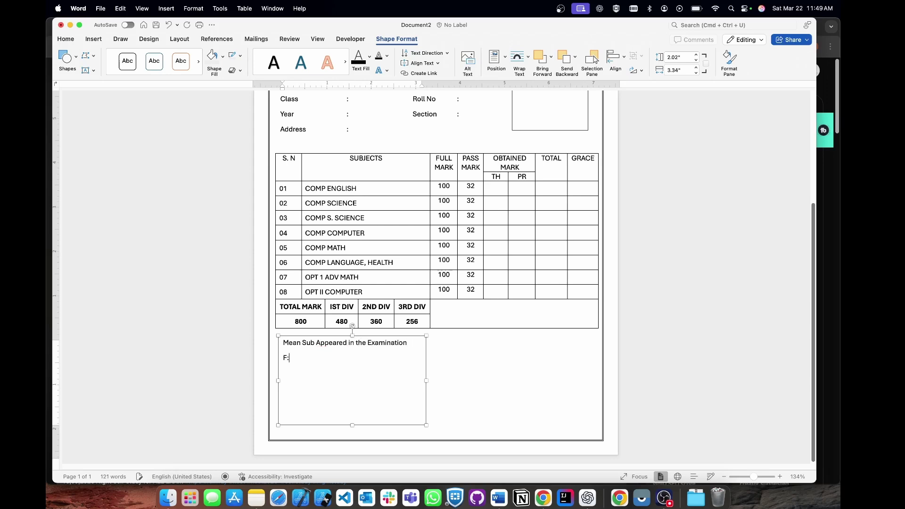
{"action": "key", "text": "BackSpace"}
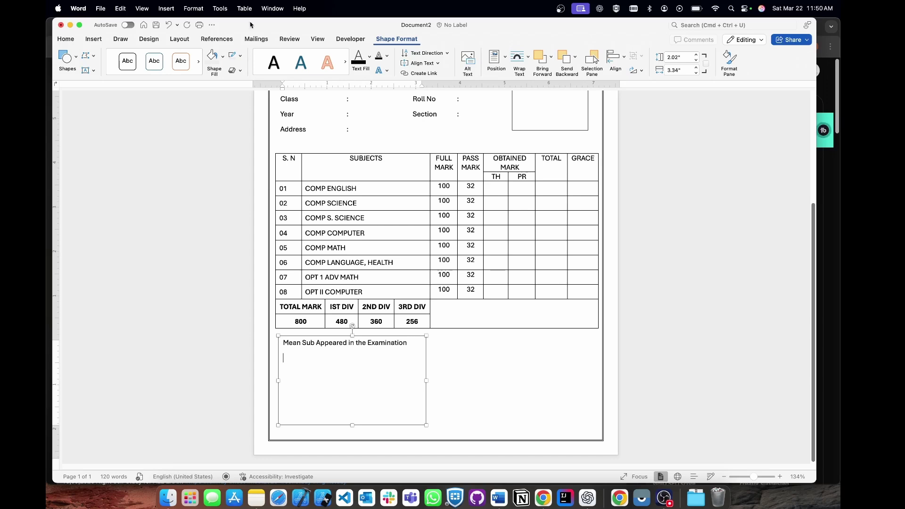
Add a numbered legend: F - Fail, A - Absent, W - Result with Held, OL - Open Learning, Cp - Comp Mark.
{"action": "left_click", "coordinate": [68, 41]}
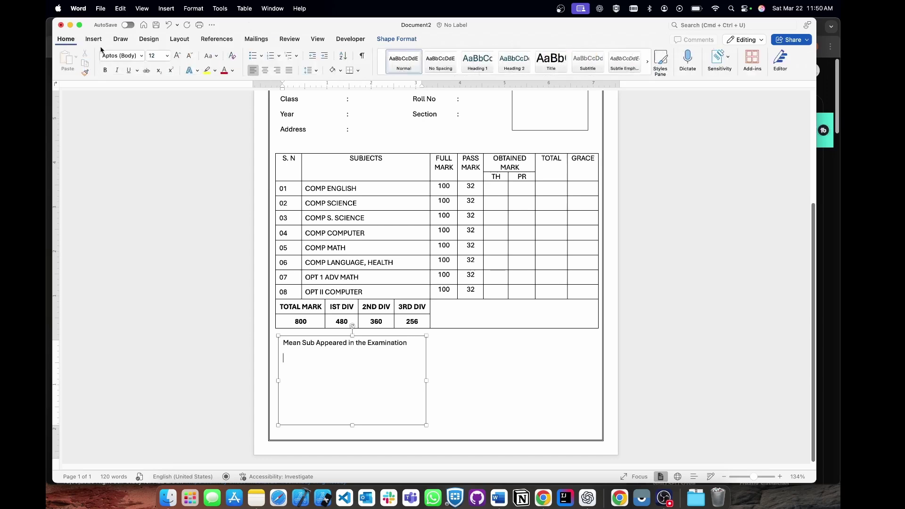
{"action": "left_click", "coordinate": [271, 56]}
{"action": "type", "text": "F - Fail"}
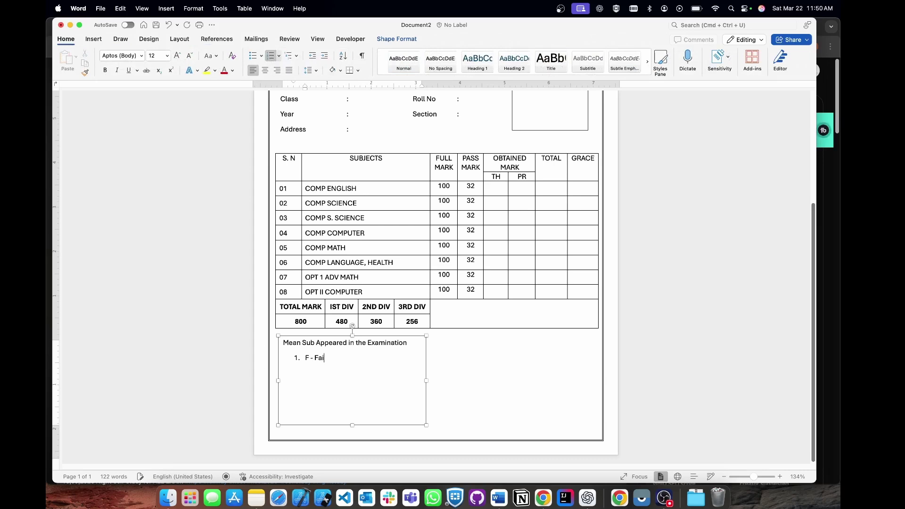
{"action": "key", "text": "Return"}
{"action": "type", "text": "A - Absent"}
{"action": "key", "text": "Return"}
{"action": "type", "text": "W - Re"}
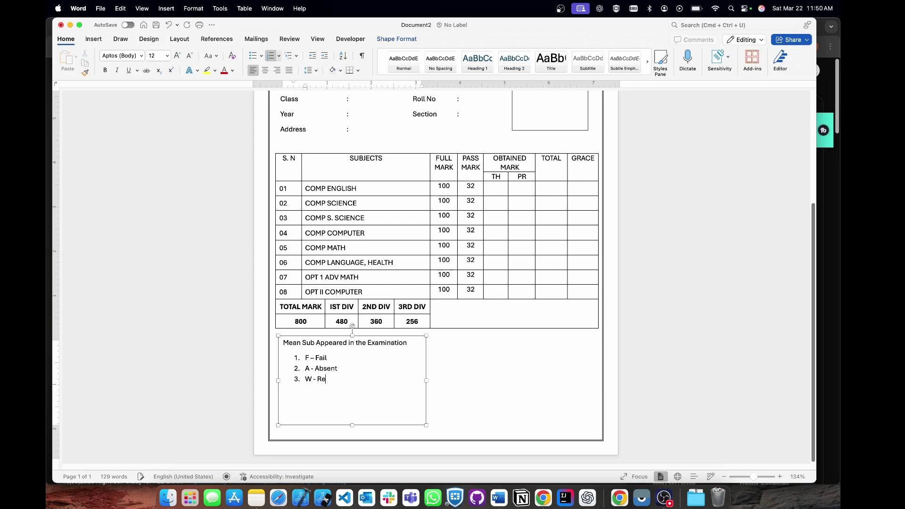
{"action": "type", "text": "sult with Held"}
{"action": "key", "text": "Return"}
{"action": "type", "text": "OL -"}
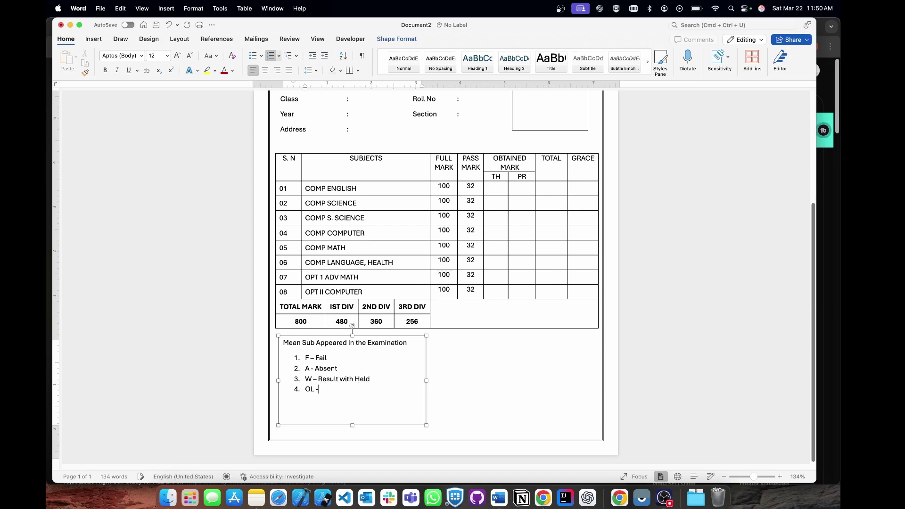
{"action": "type", "text": " Open Learning"}
{"action": "key", "text": "Return"}
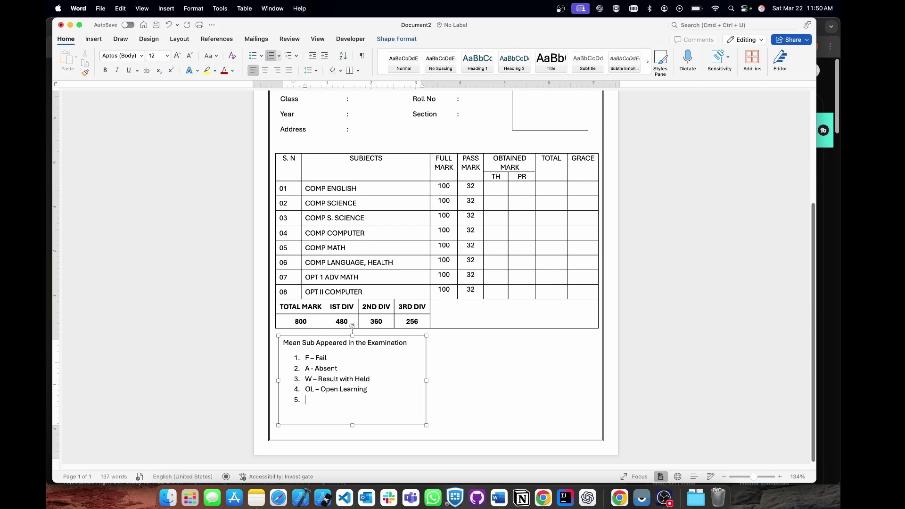
{"action": "type", "text": "Cp "}
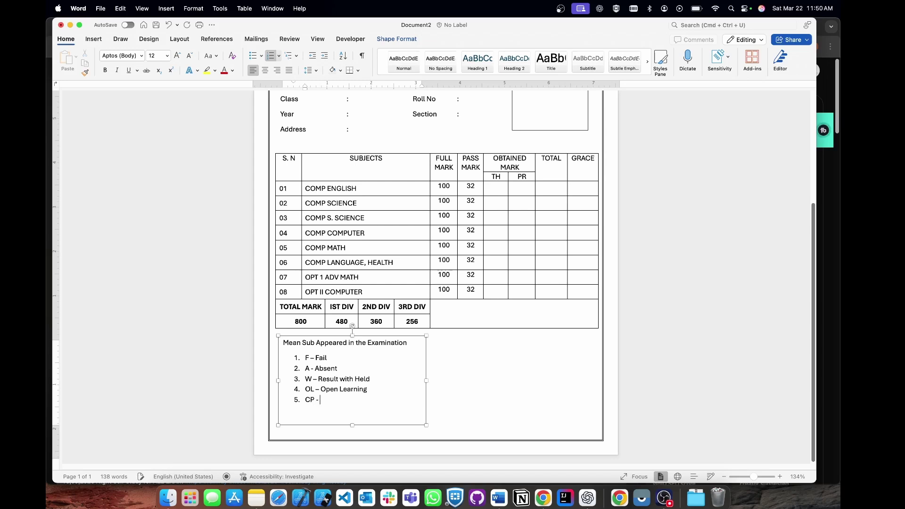
{"action": "type", "text": "- Cop"}
{"action": "type", "text": "mp Mark"}
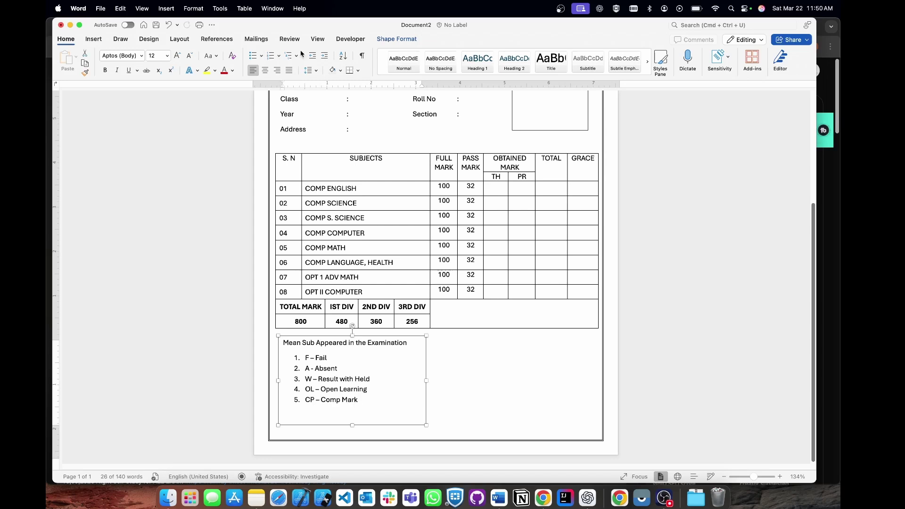
Set the legend box to no fill and no outline.
{"action": "left_click", "coordinate": [394, 41]}
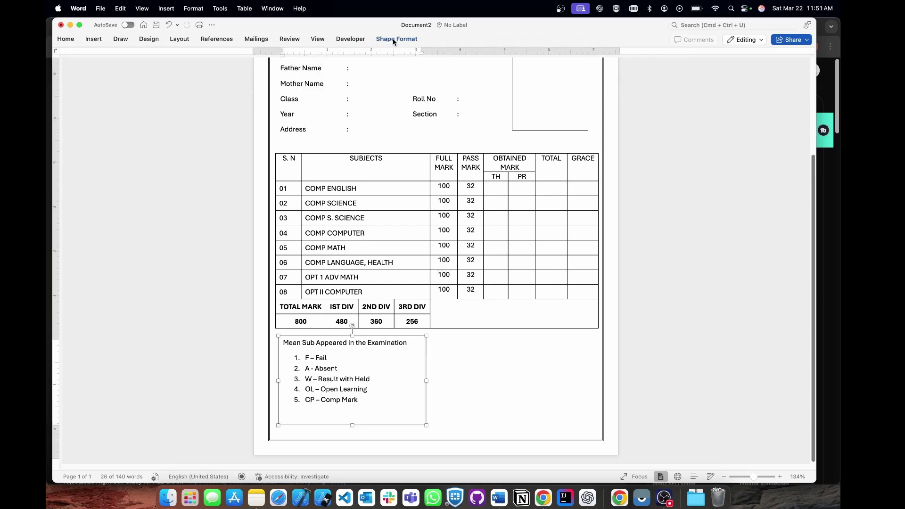
{"action": "scroll", "coordinate": [346, 144], "scroll_direction": "up", "scroll_amount": 5}
{"action": "scroll", "coordinate": [350, 155], "scroll_direction": "down", "scroll_amount": 3}
{"action": "scroll", "coordinate": [349, 161], "scroll_direction": "down", "scroll_amount": 3}
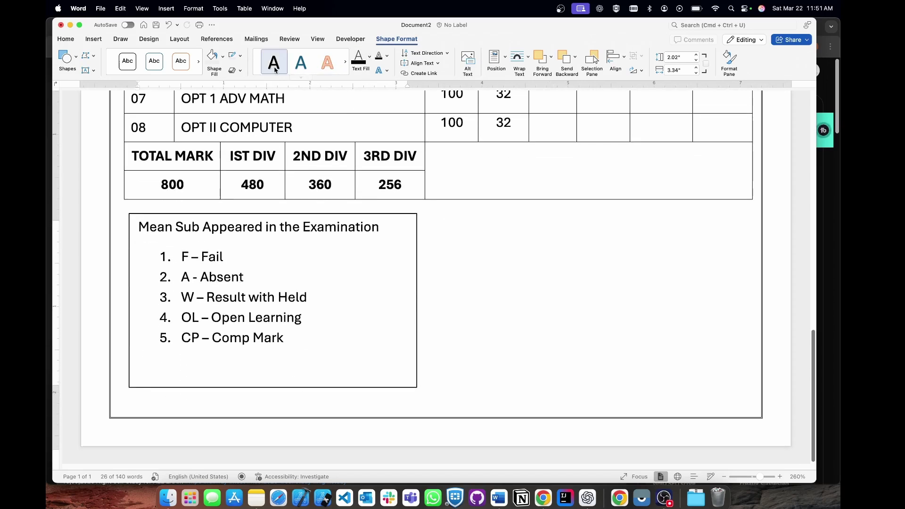
{"action": "left_click", "coordinate": [222, 56]}
{"action": "left_click", "coordinate": [238, 83]}
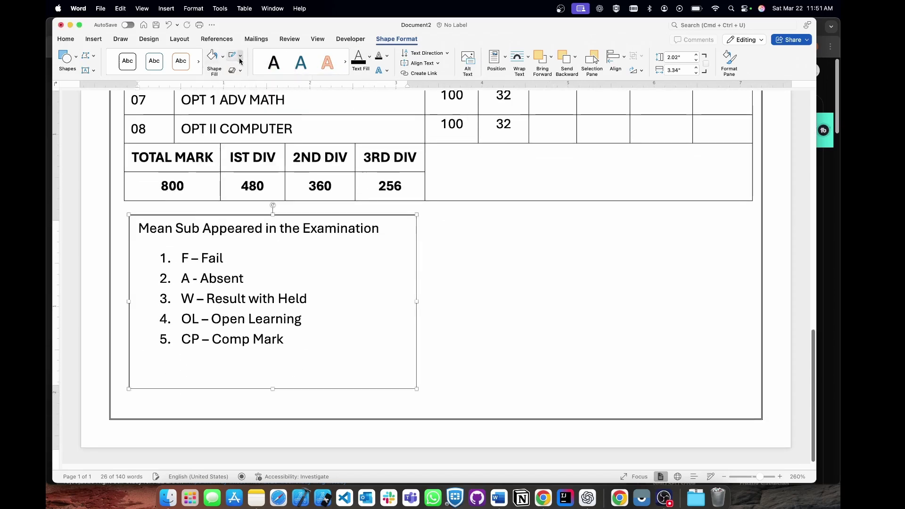
{"action": "left_click", "coordinate": [240, 56]}
{"action": "left_click", "coordinate": [255, 81]}
{"action": "scroll", "coordinate": [271, 254], "scroll_direction": "down", "scroll_amount": 5}
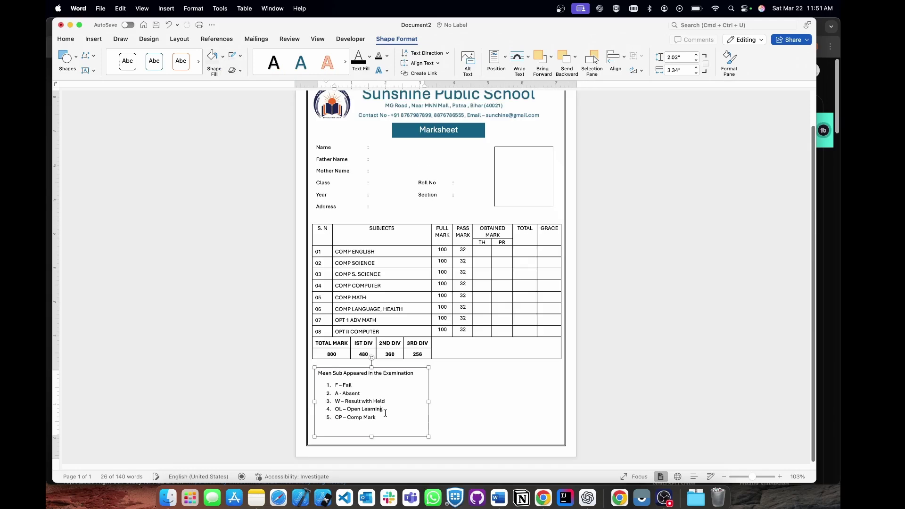
Shrink all the legend text to a smaller 10 pt font size.
{"action": "key", "text": "super+a"}
{"action": "left_click", "coordinate": [68, 42]}
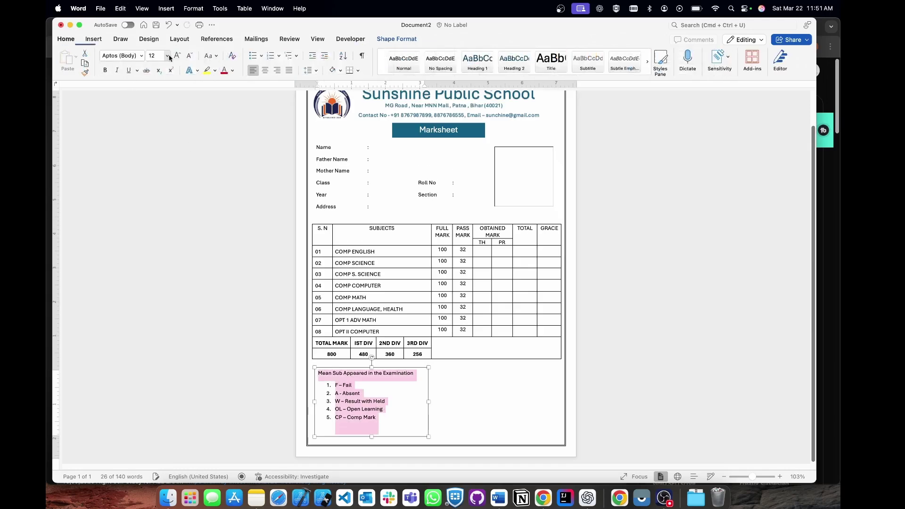
{"action": "key", "text": "super+shift+comma"}
{"action": "key", "text": "super+shift+comma"}
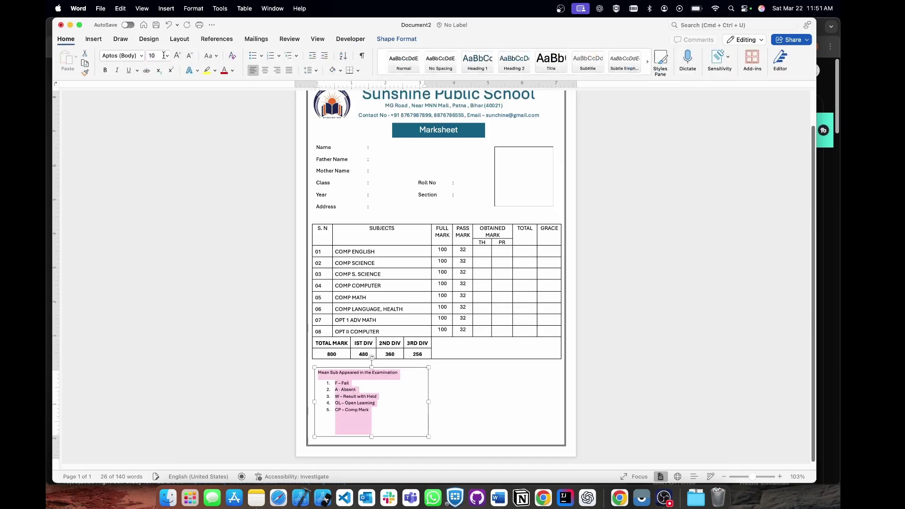
{"action": "left_click", "coordinate": [481, 394]}
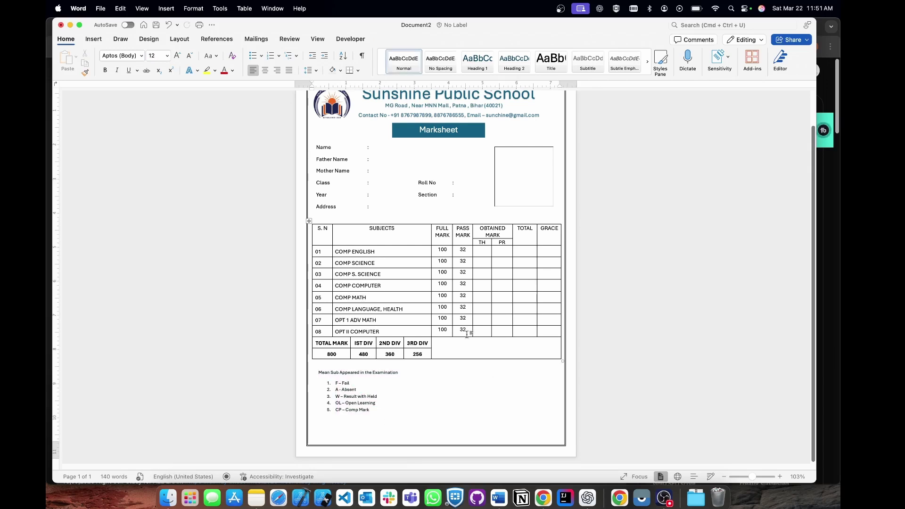
{"action": "left_click", "coordinate": [93, 39]}
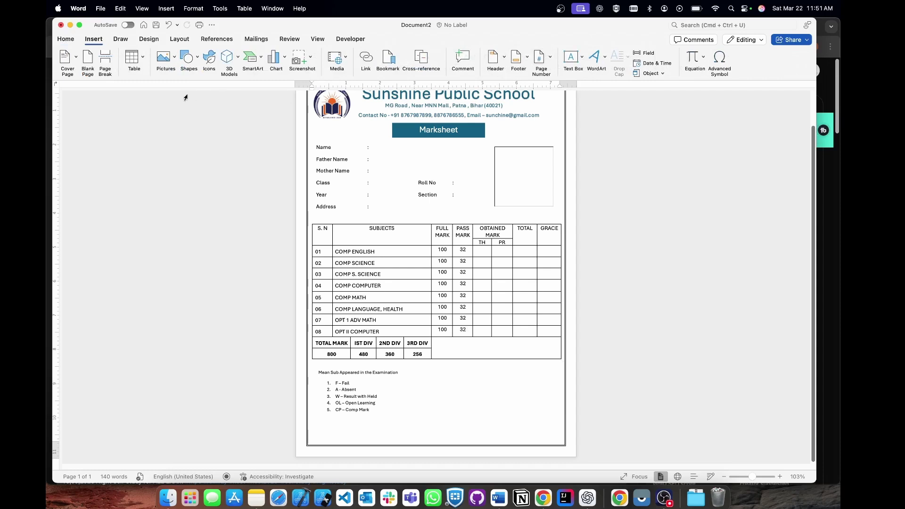
Add a Principle label text box at the bottom right with no fill or outline.
{"action": "left_click", "coordinate": [582, 57]}
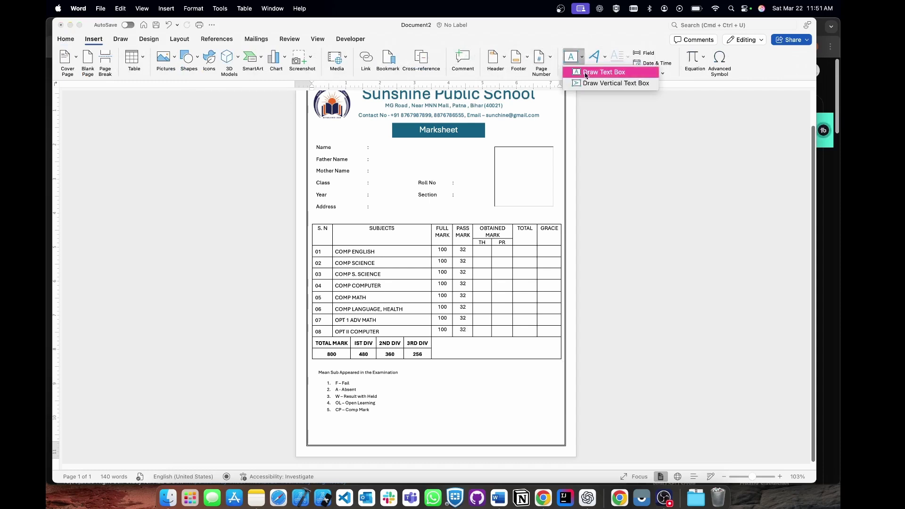
{"action": "left_click", "coordinate": [599, 70]}
{"action": "left_click_drag", "start_coordinate": [473, 395], "coordinate": [554, 412]}
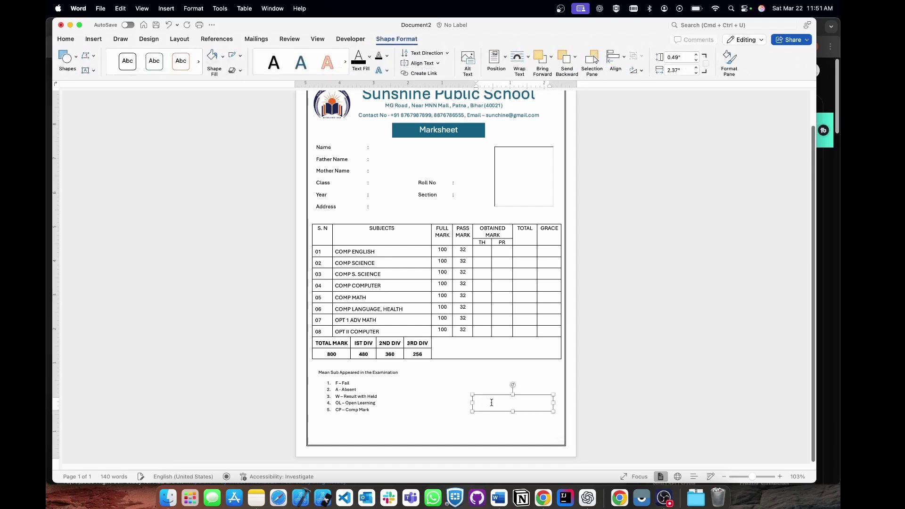
{"action": "type", "text": "Principle"}
{"action": "left_click", "coordinate": [224, 57]}
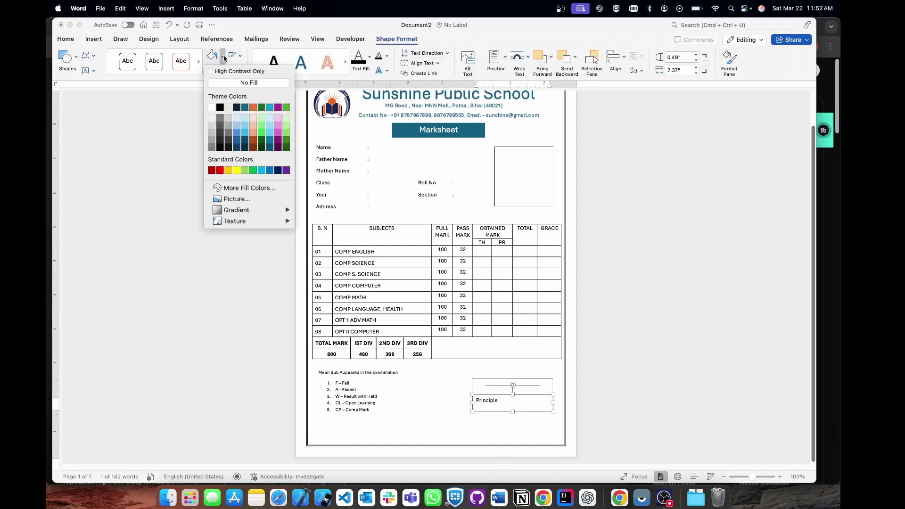
{"action": "left_click", "coordinate": [240, 56]}
{"action": "left_click", "coordinate": [240, 55]}
{"action": "left_click", "coordinate": [304, 126]}
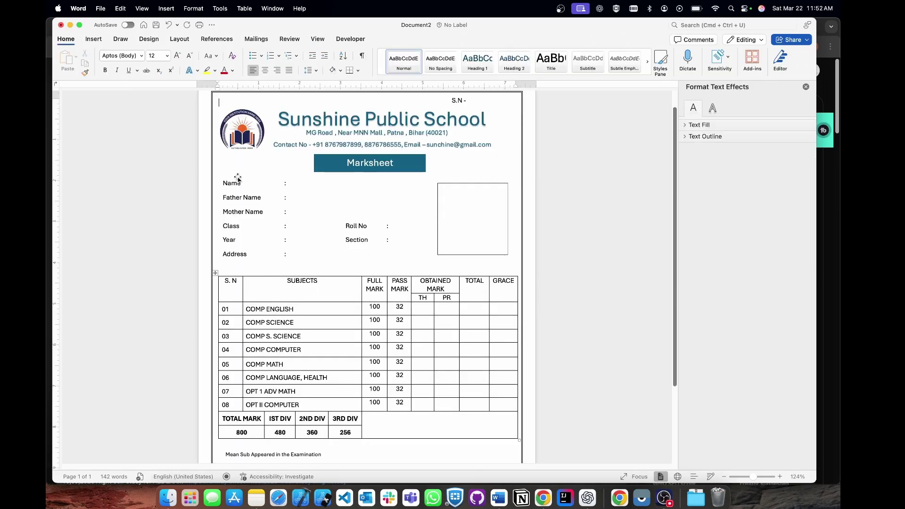
Insert the signature image from file and move it onto the Principle line.
{"action": "left_click", "coordinate": [96, 41]}
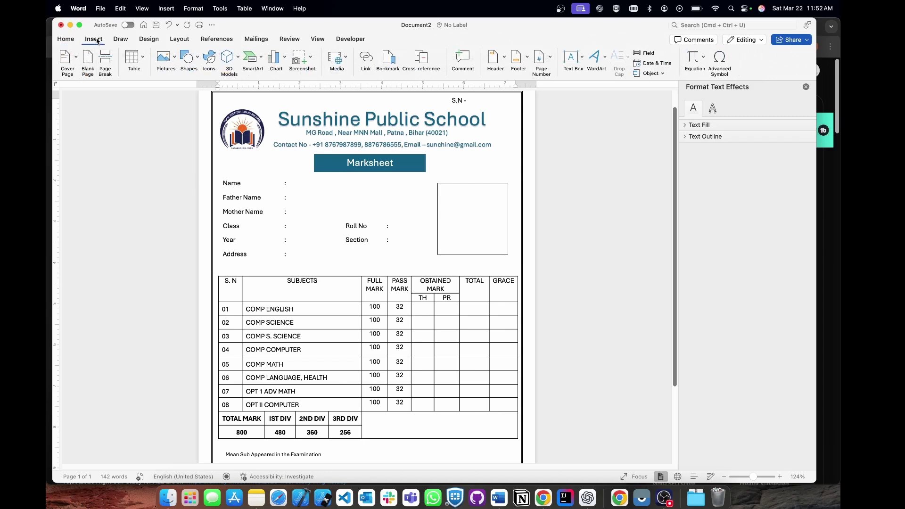
{"action": "left_click", "coordinate": [164, 58]}
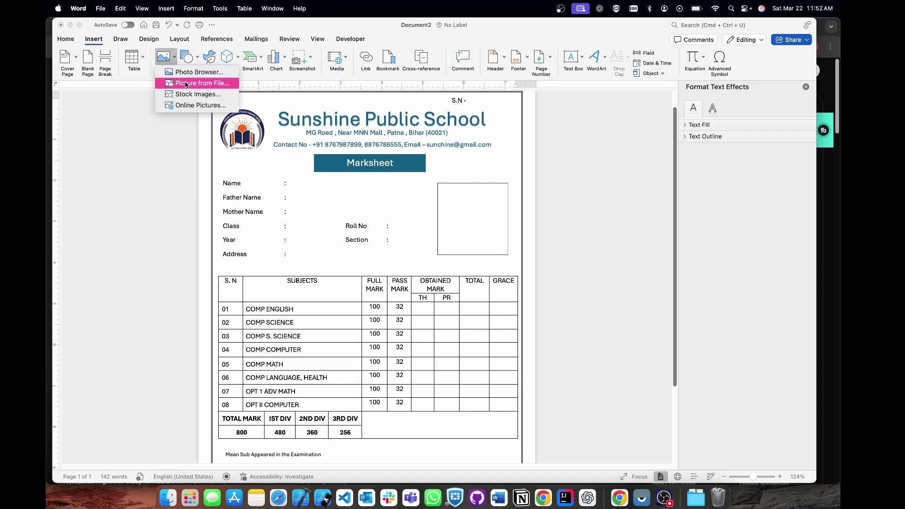
{"action": "left_click", "coordinate": [196, 84]}
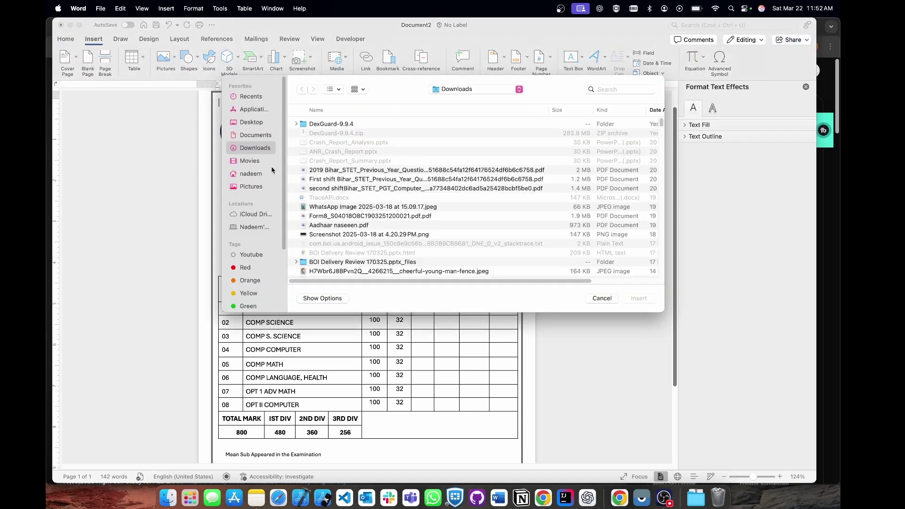
{"action": "left_click", "coordinate": [249, 293]}
{"action": "left_click", "coordinate": [465, 237]}
{"action": "left_click", "coordinate": [640, 298]}
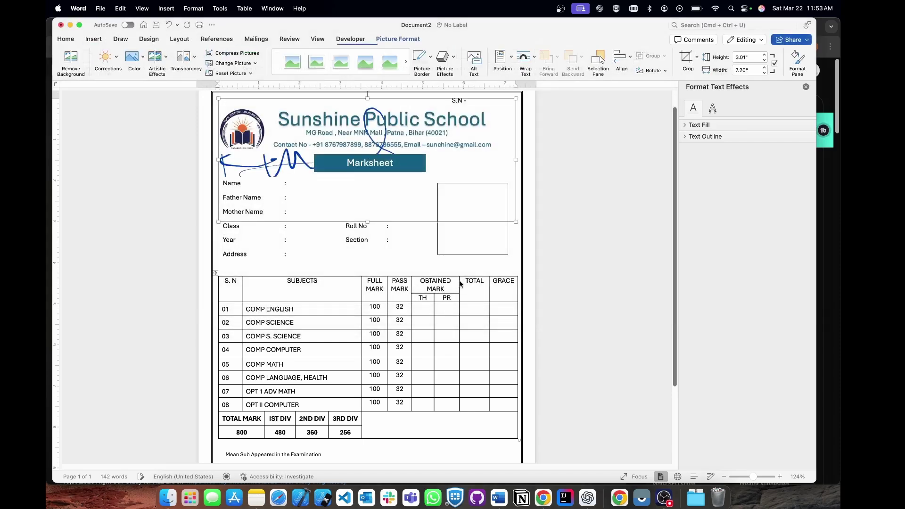
{"action": "scroll", "coordinate": [399, 137], "scroll_direction": "up", "scroll_amount": 5}
{"action": "left_click", "coordinate": [311, 172]}
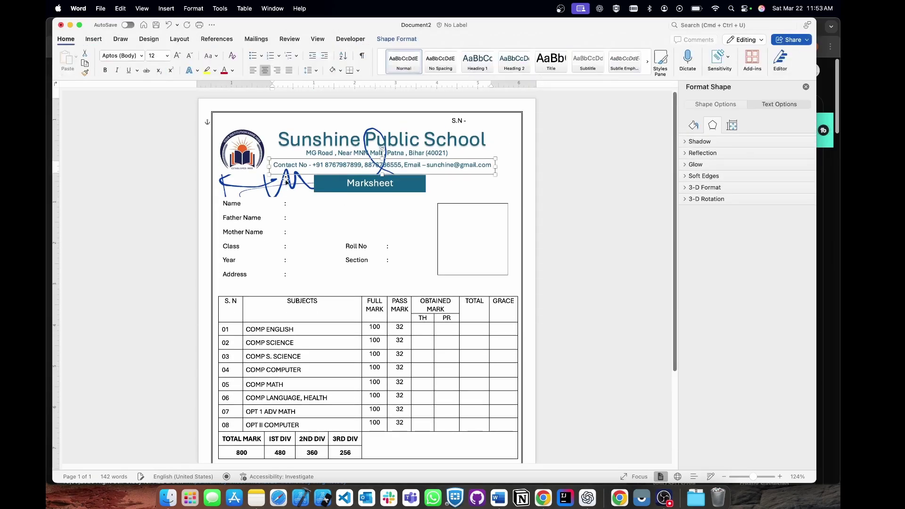
{"action": "left_click", "coordinate": [259, 183]}
{"action": "mouse_move", "coordinate": [259, 183]}
{"action": "left_mouse_down"}
{"action": "mouse_move", "coordinate": [394, 174]}
{"action": "mouse_move", "coordinate": [273, 188]}
{"action": "mouse_move", "coordinate": [315, 175]}
{"action": "mouse_move", "coordinate": [357, 264]}
{"action": "mouse_move", "coordinate": [327, 334]}
{"action": "mouse_move", "coordinate": [358, 399]}
{"action": "mouse_move", "coordinate": [336, 501]}
{"action": "left_mouse_up"}
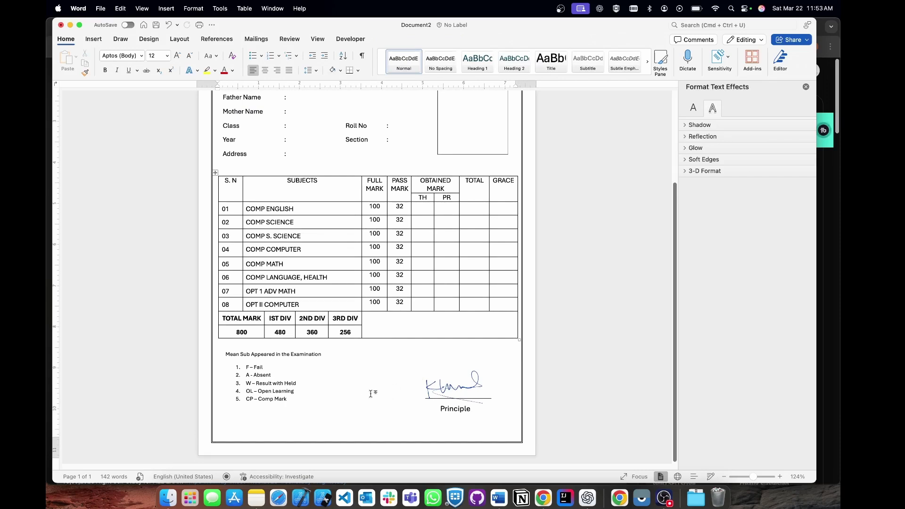
Insert the QR code image from file and shrink it to about 1.35 inches square.
{"action": "left_click", "coordinate": [94, 39]}
{"action": "left_click", "coordinate": [187, 60]}
{"action": "left_click", "coordinate": [186, 60]}
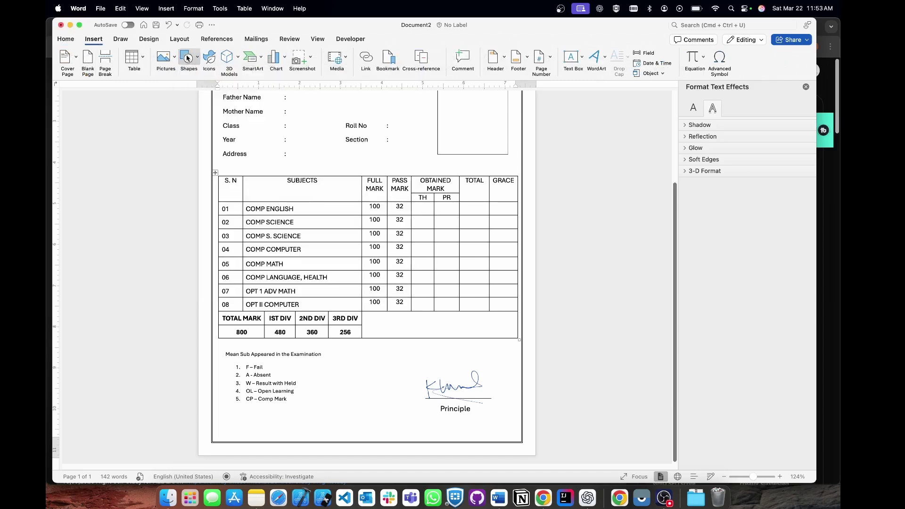
{"action": "left_click", "coordinate": [166, 58]}
{"action": "left_click", "coordinate": [194, 83]}
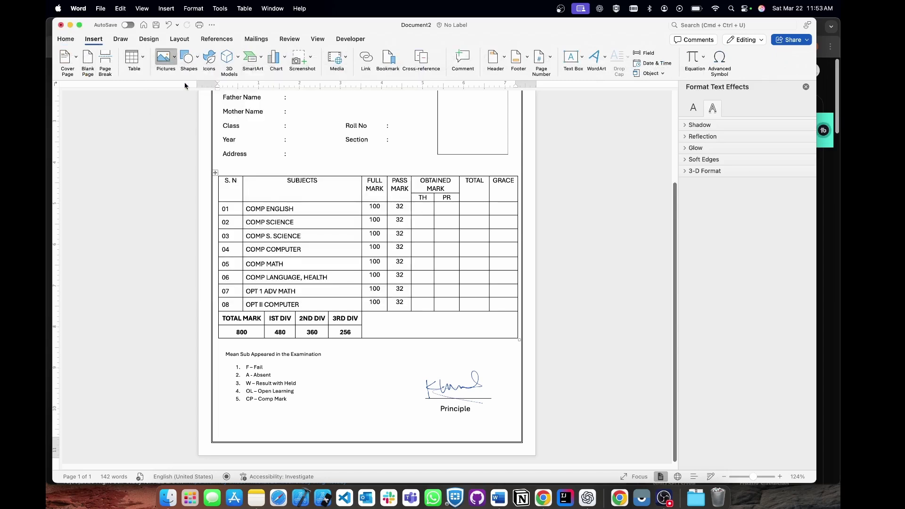
{"action": "left_click", "coordinate": [250, 282]}
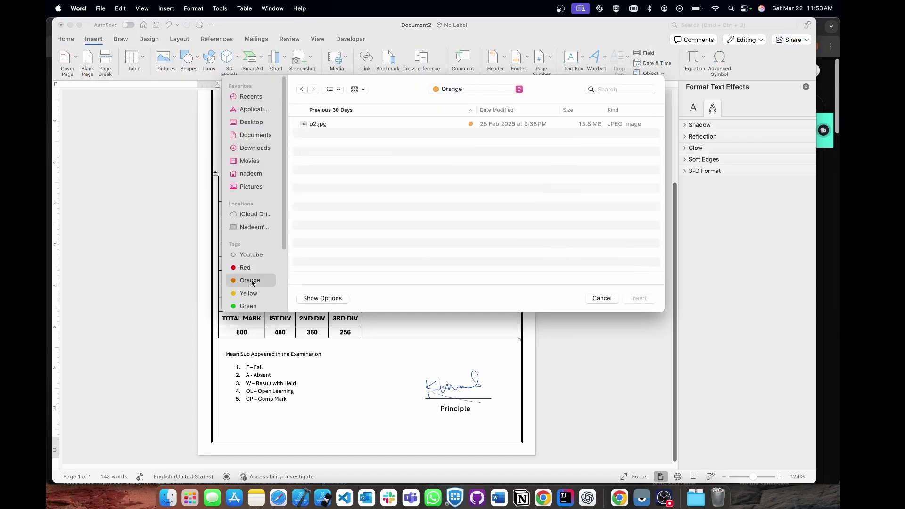
{"action": "left_click", "coordinate": [250, 293]}
{"action": "left_click", "coordinate": [336, 247]}
{"action": "left_click", "coordinate": [640, 299]}
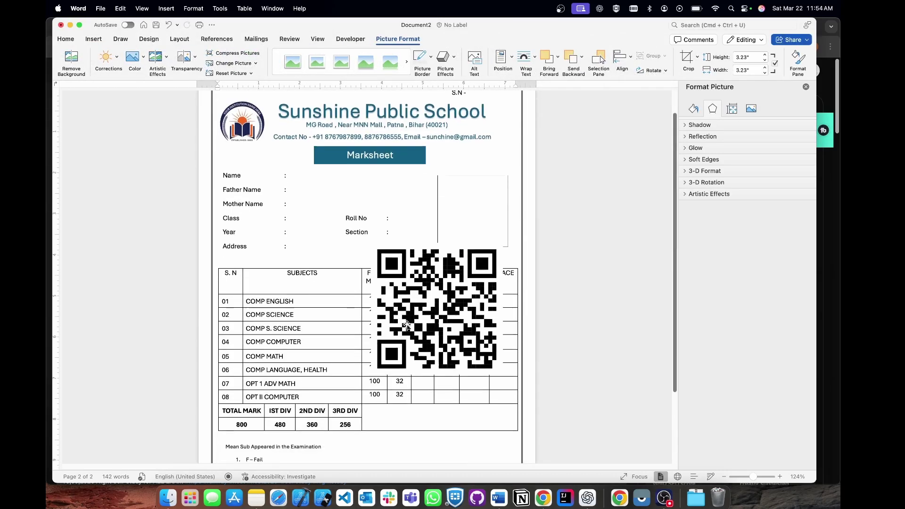
{"action": "mouse_move", "coordinate": [368, 236]}
{"action": "left_mouse_down"}
{"action": "mouse_move", "coordinate": [412, 307]}
{"action": "mouse_move", "coordinate": [448, 314]}
{"action": "left_mouse_up"}
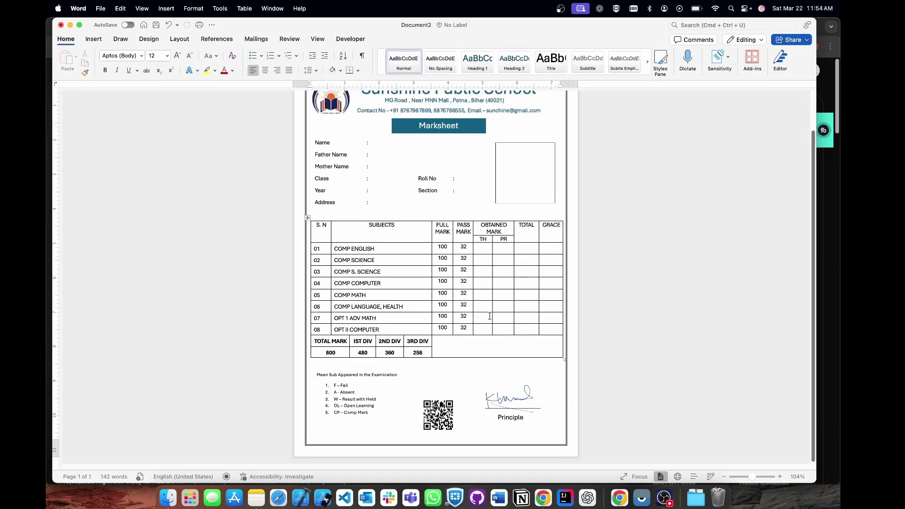
{"action": "scroll", "coordinate": [468, 277], "scroll_direction": "up", "scroll_amount": 2}
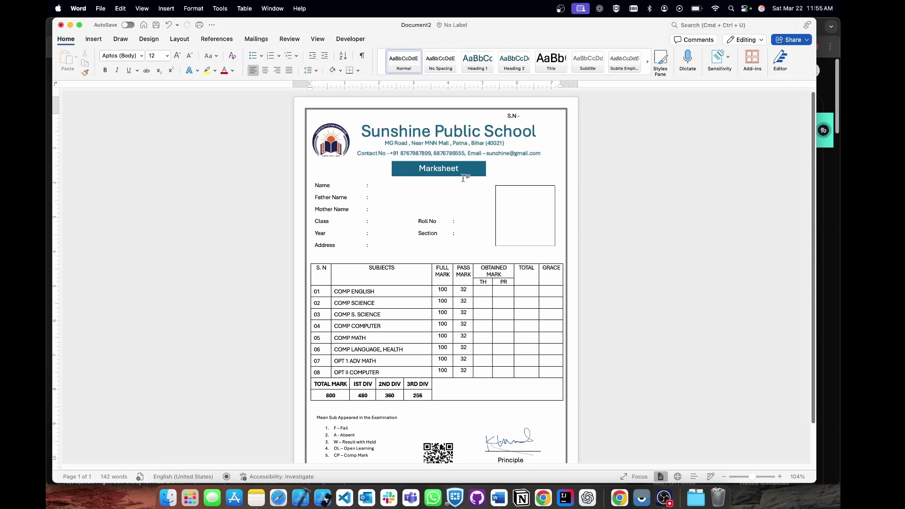
{"action": "scroll", "coordinate": [457, 337], "scroll_direction": "down", "scroll_amount": 3}
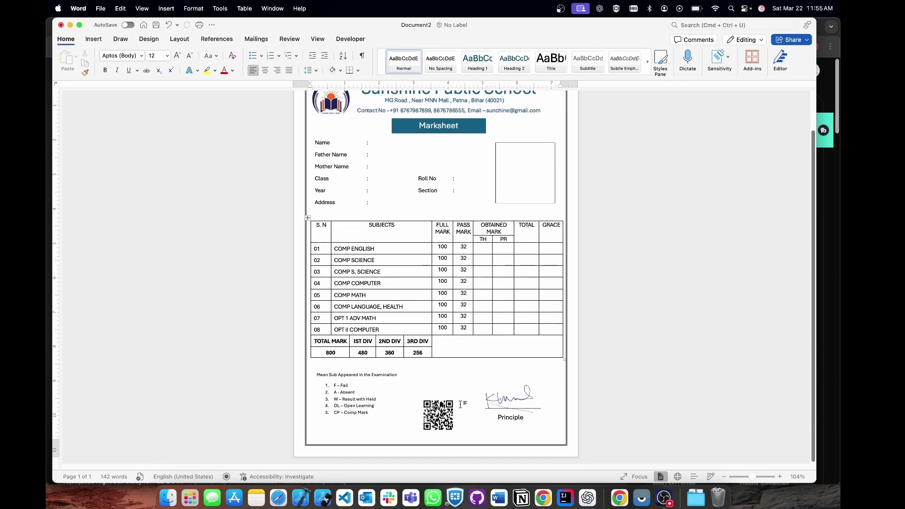
Launch Excel through Spotlight search and create blank workbook Book1.
{"action": "key", "text": "super+space"}
{"action": "type", "text": "ex"}
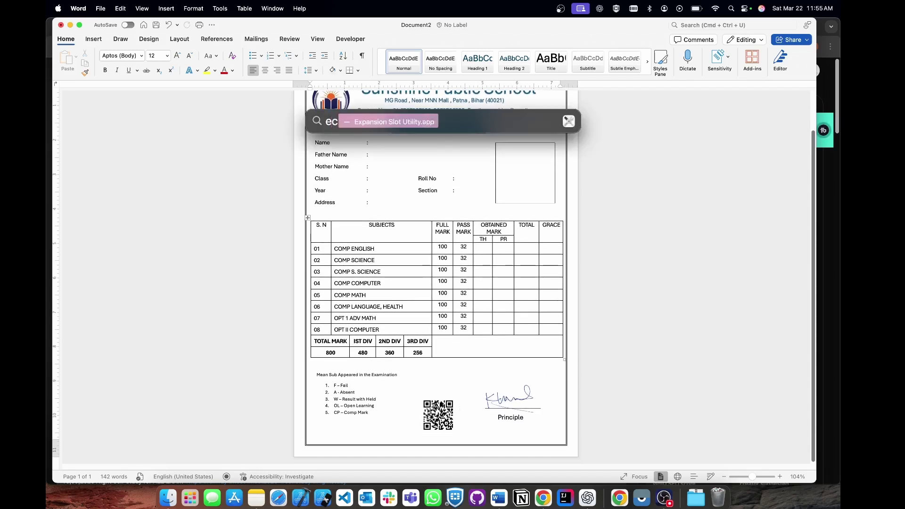
{"action": "type", "text": "cel"}
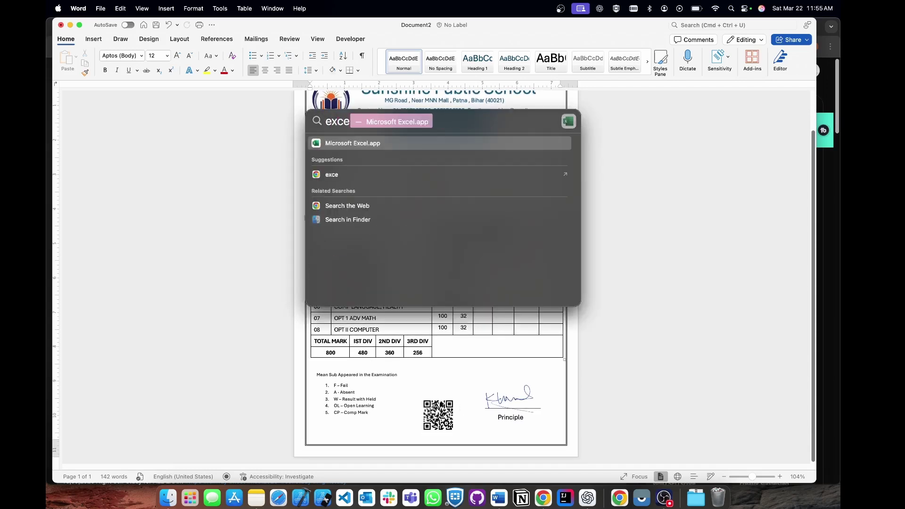
{"action": "key", "text": "Return"}
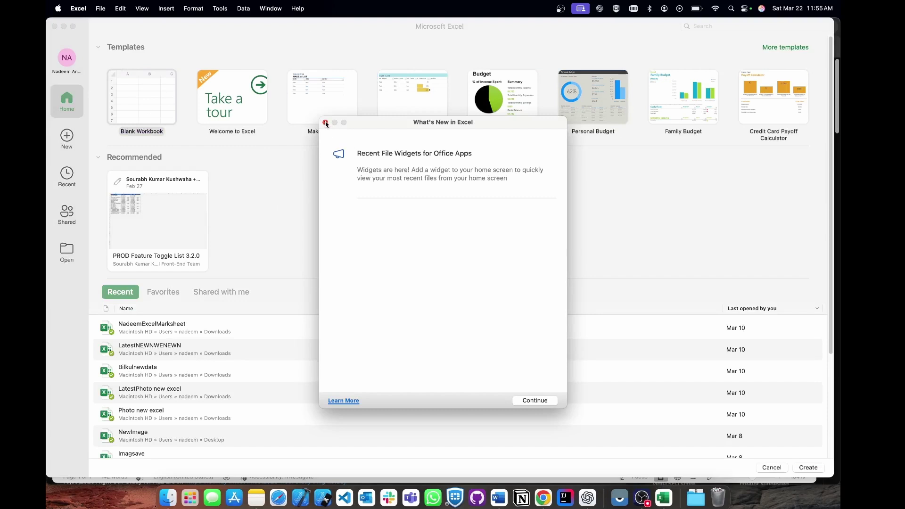
{"action": "left_click", "coordinate": [326, 123]}
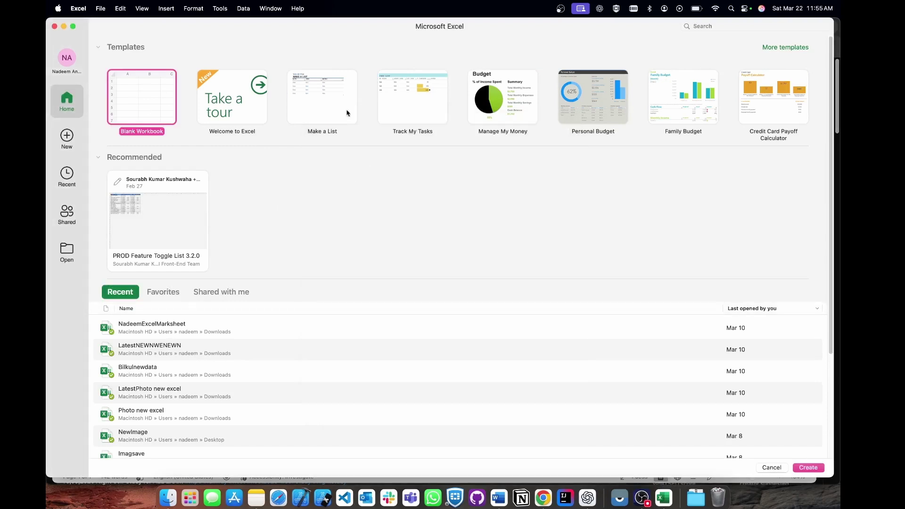
{"action": "double_click", "coordinate": [142, 97]}
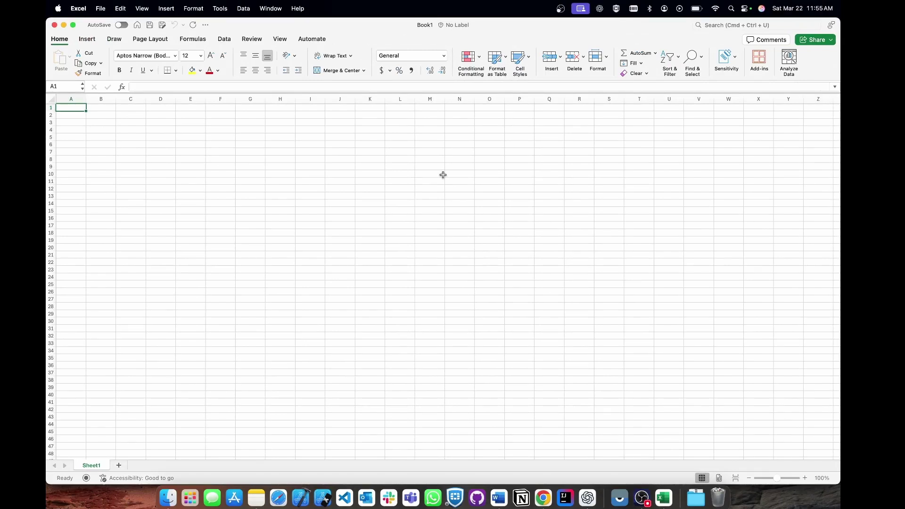
Bring the Word marksheet forward and display the Mailings tab.
{"action": "left_click", "coordinate": [499, 498]}
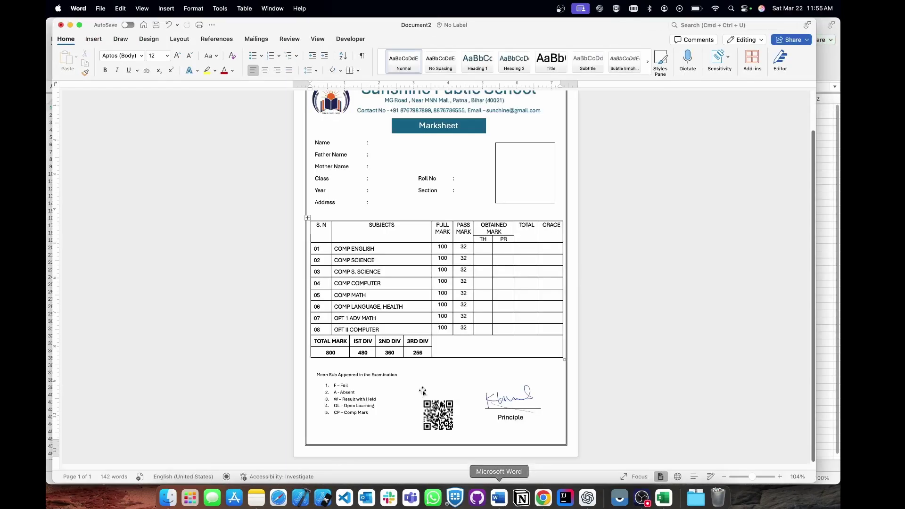
{"action": "scroll", "coordinate": [448, 285], "scroll_direction": "up", "scroll_amount": 2}
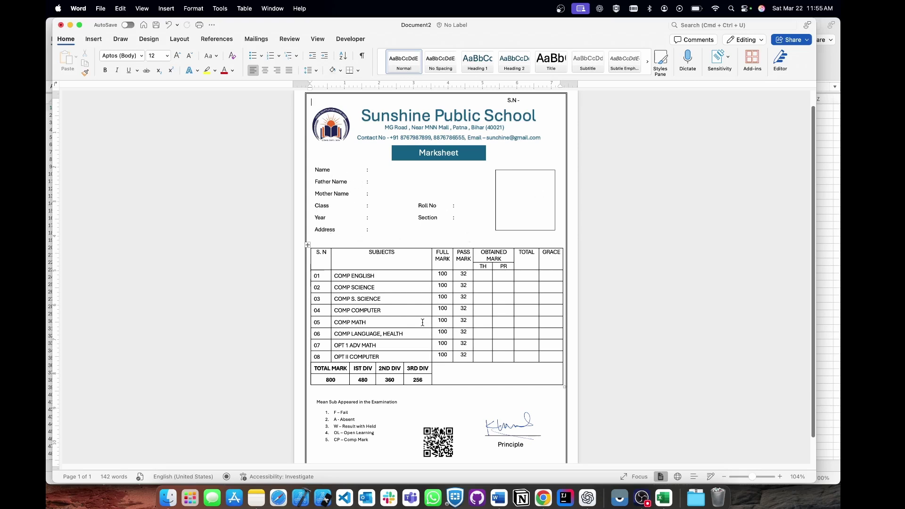
{"action": "scroll", "coordinate": [500, 245], "scroll_direction": "down", "scroll_amount": 2}
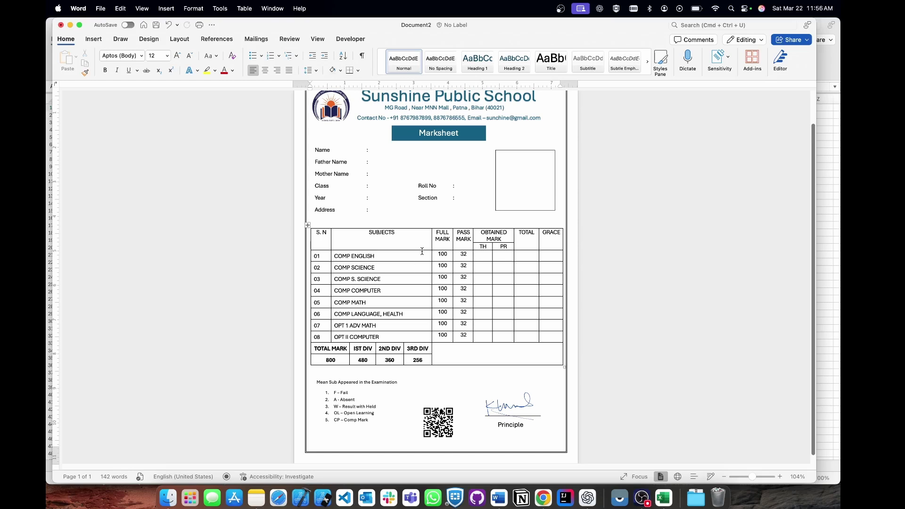
{"action": "scroll", "coordinate": [409, 180], "scroll_direction": "up", "scroll_amount": 2}
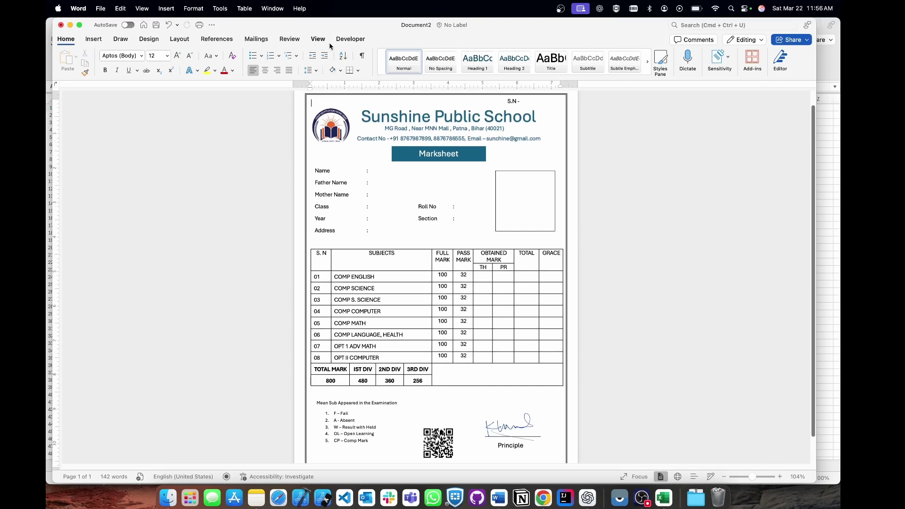
{"action": "left_click", "coordinate": [257, 39]}
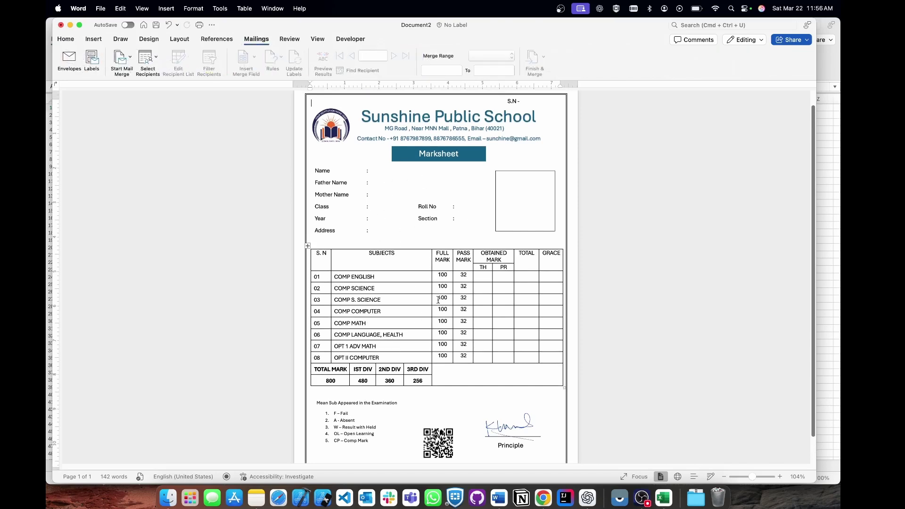
{"action": "scroll", "coordinate": [438, 301], "scroll_direction": "down", "scroll_amount": 2}
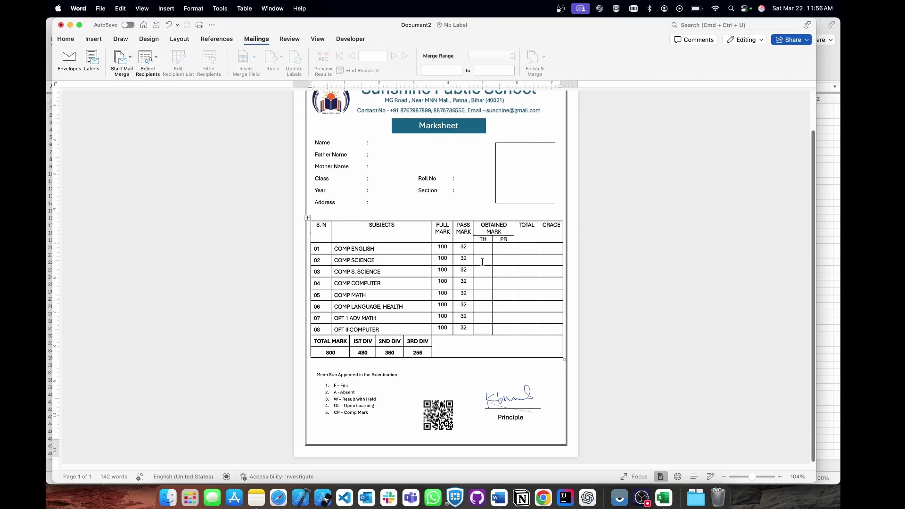
{"action": "scroll", "coordinate": [482, 263], "scroll_direction": "up", "scroll_amount": 2}
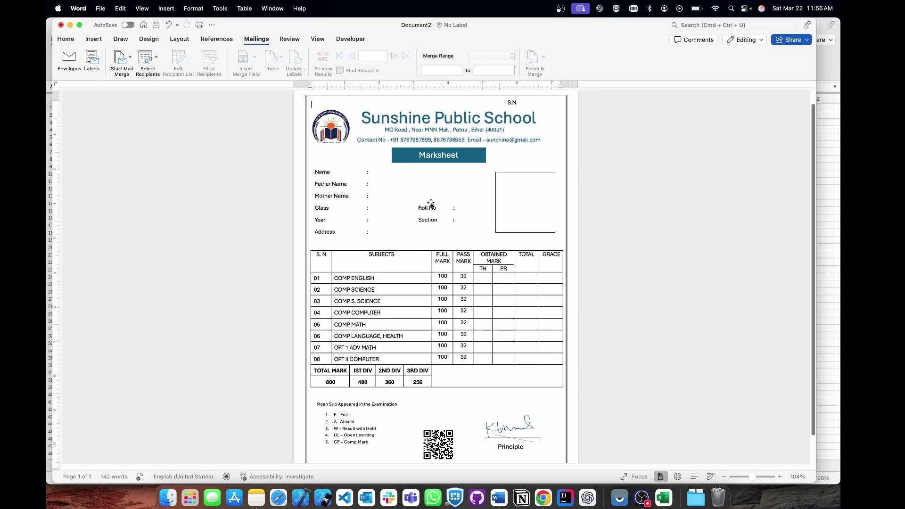
Enter the headers S.N, Name, FatherName and MotherName across row 1.
{"action": "left_click", "coordinate": [664, 498]}
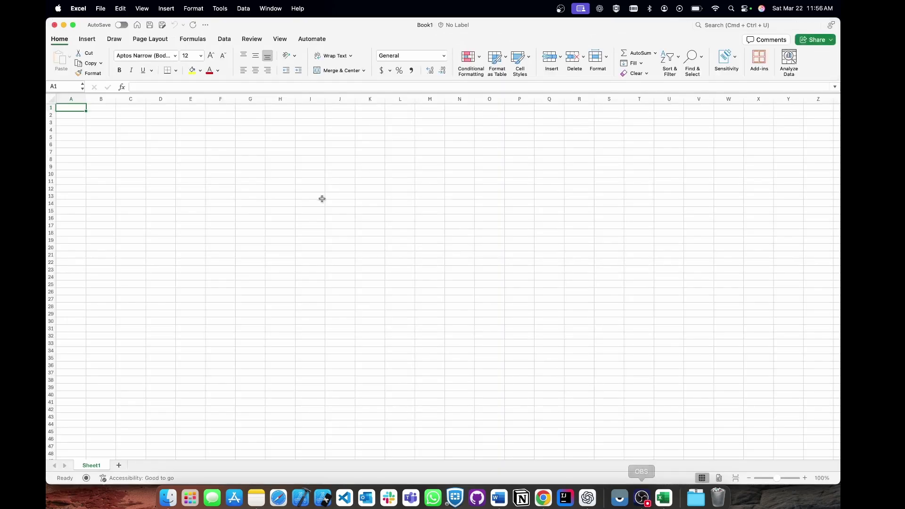
{"action": "type", "text": ">"}
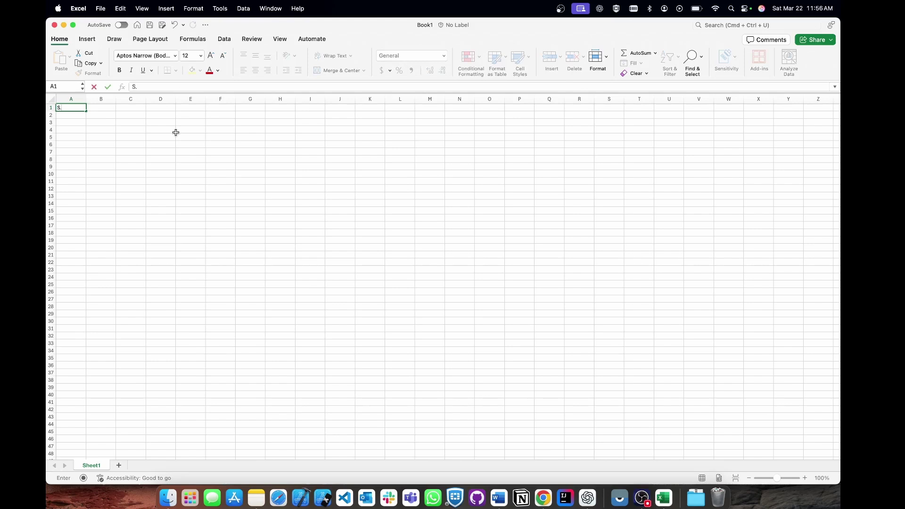
{"action": "type", "text": ".N"}
{"action": "key", "text": "Tab"}
{"action": "type", "text": "Name"}
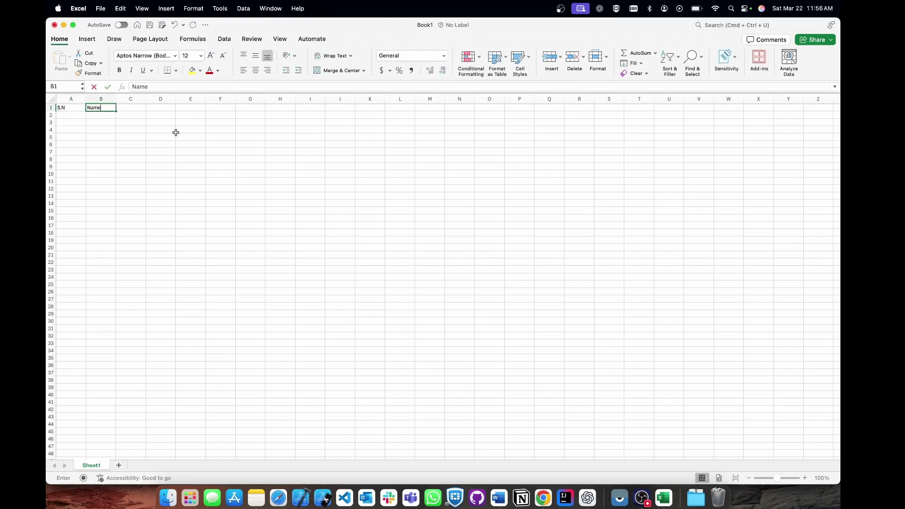
{"action": "key", "text": "Tab"}
{"action": "type", "text": "FatherNam"}
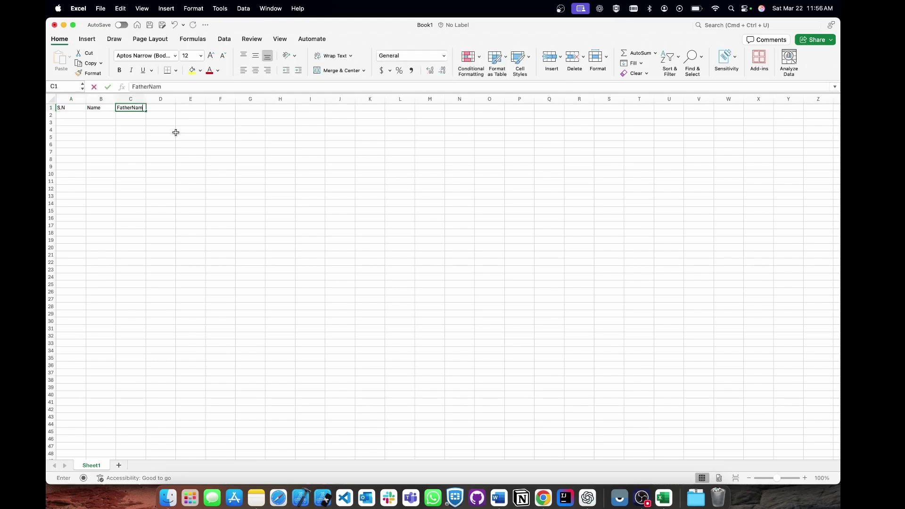
{"action": "type", "text": "e"}
{"action": "key", "text": "Tab"}
{"action": "type", "text": "Mother"}
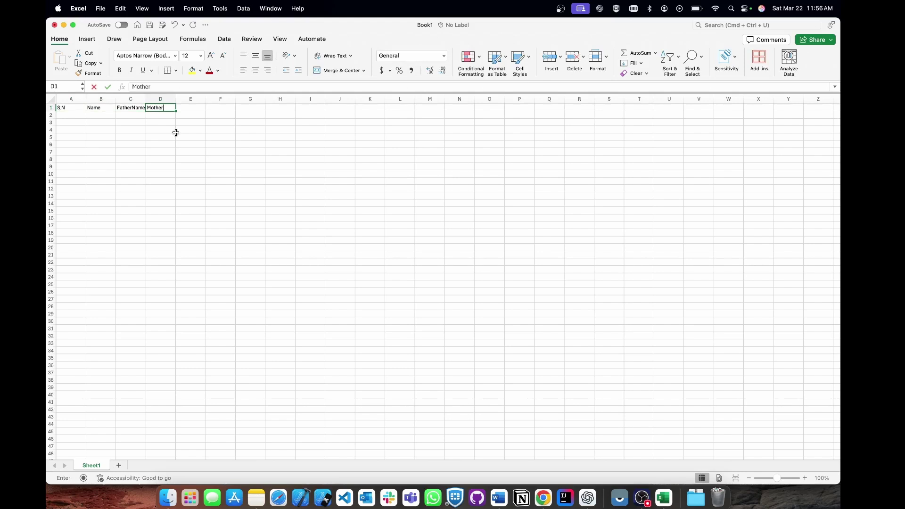
{"action": "type", "text": "Name"}
{"action": "key", "text": "Tab"}
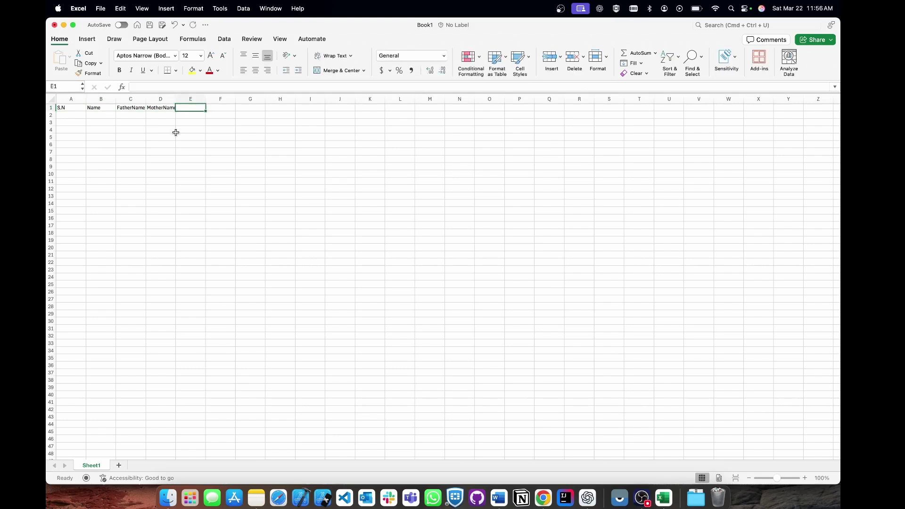
After checking the Word marksheet, add the Class, Roll no, Year and Sec headers.
{"action": "left_click", "coordinate": [499, 497]}
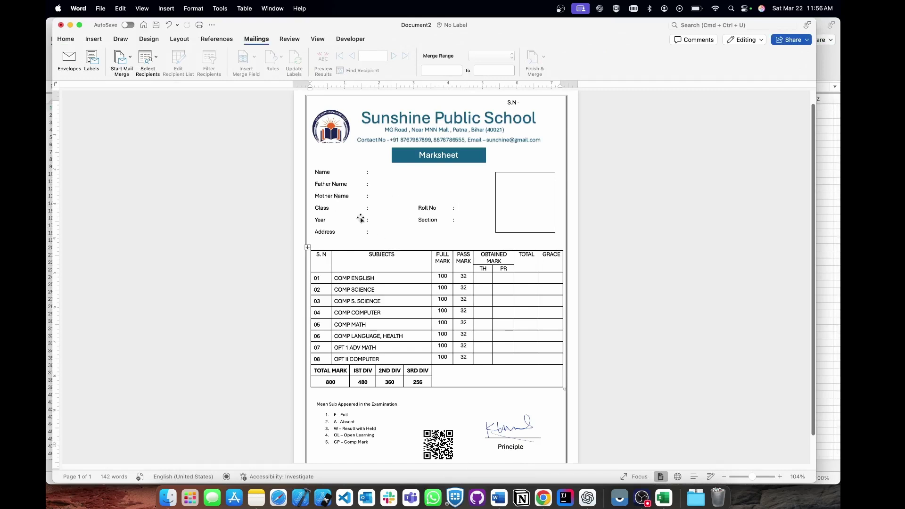
{"action": "left_click", "coordinate": [664, 498]}
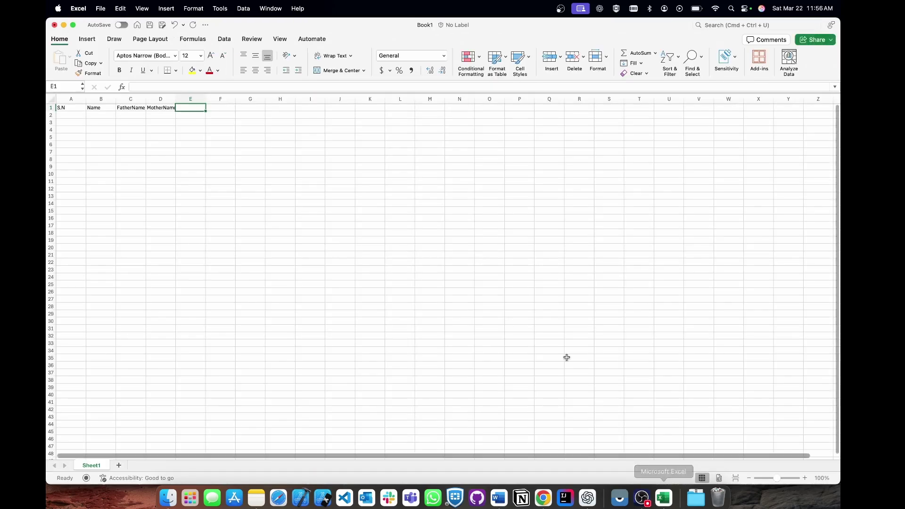
{"action": "type", "text": "Class"}
{"action": "key", "text": "Tab"}
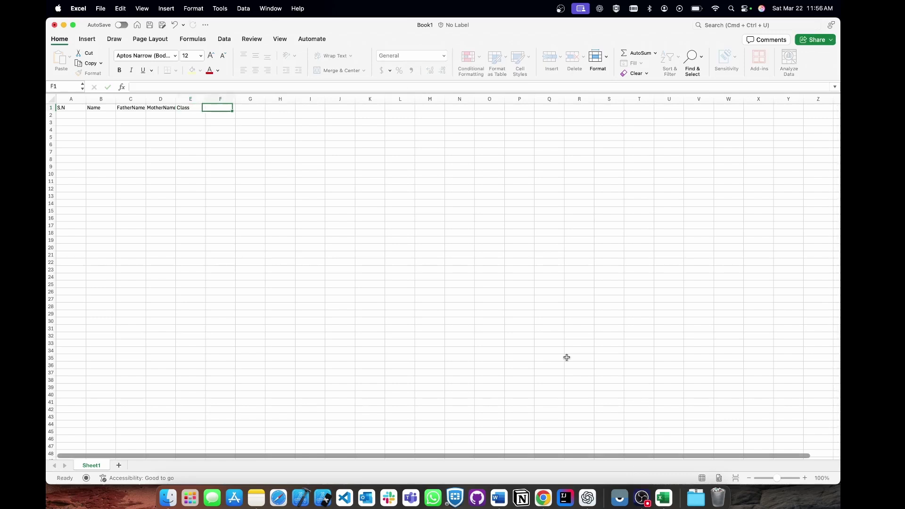
{"action": "type", "text": "Roll no"}
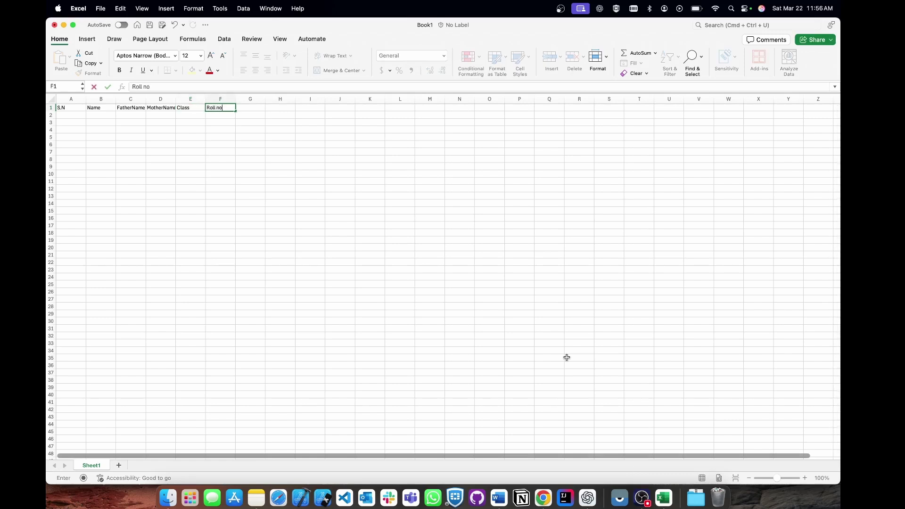
{"action": "key", "text": "Tab"}
{"action": "type", "text": "Year"}
{"action": "key", "text": "Tab"}
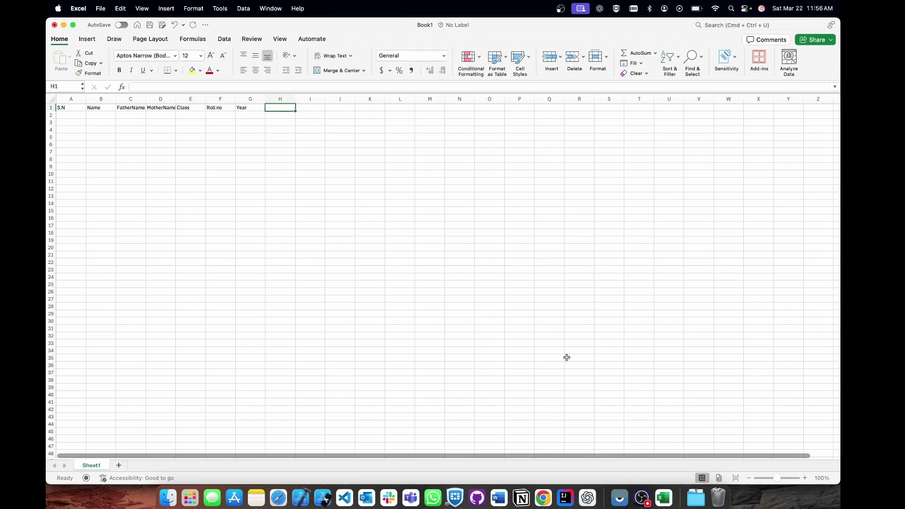
{"action": "type", "text": "Section"}
{"action": "key", "text": "Return"}
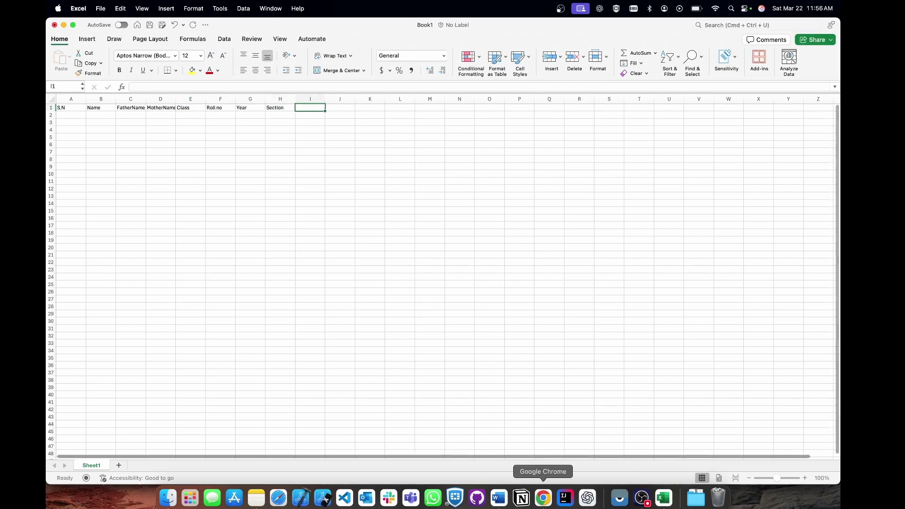
Begin the Address header and select the COMP ENGLISH subject name in the Word marksheet.
{"action": "left_click", "coordinate": [499, 497]}
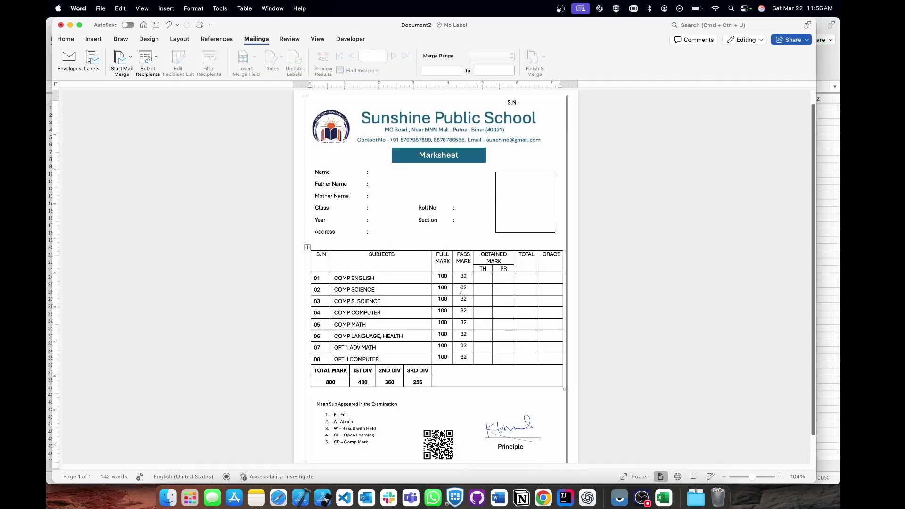
{"action": "left_click", "coordinate": [665, 499]}
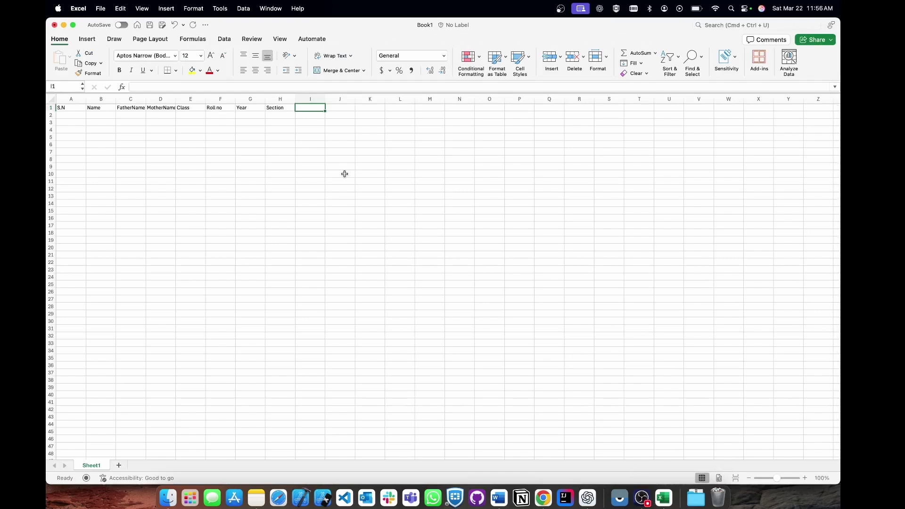
{"action": "type", "text": "Address"}
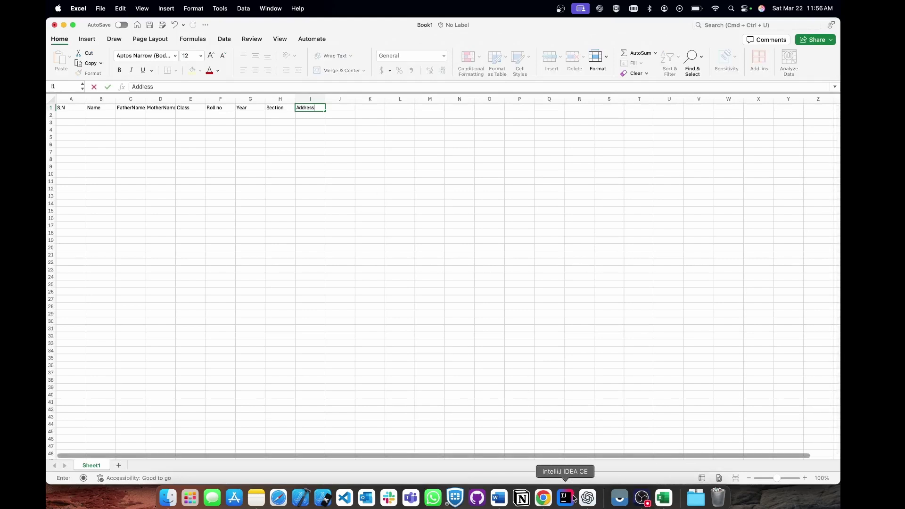
{"action": "left_click", "coordinate": [499, 498]}
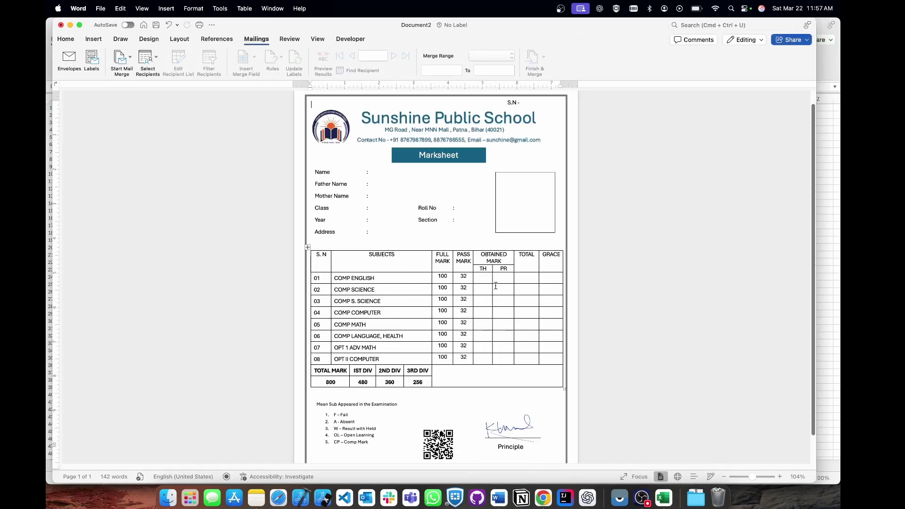
{"action": "triple_click", "coordinate": [354, 278]}
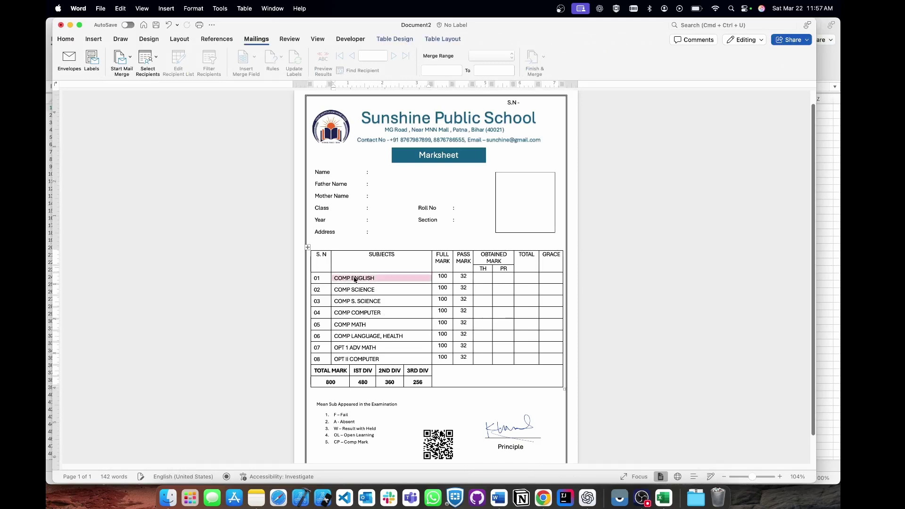
{"action": "left_click", "coordinate": [661, 496]}
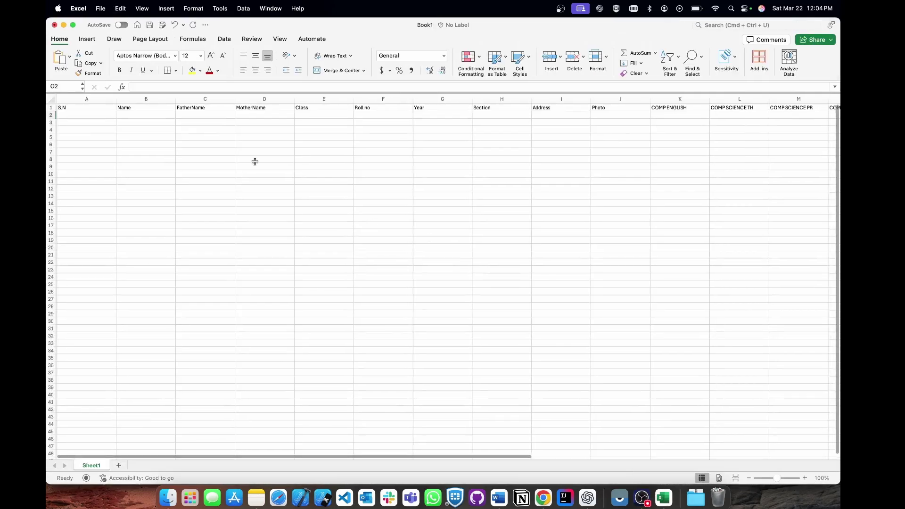
Review the COMP SCIENCE, COMP COMPUTER and COMP MATH subject headers in row 1.
{"action": "scroll", "coordinate": [395, 161], "scroll_direction": "right", "scroll_amount": 10}
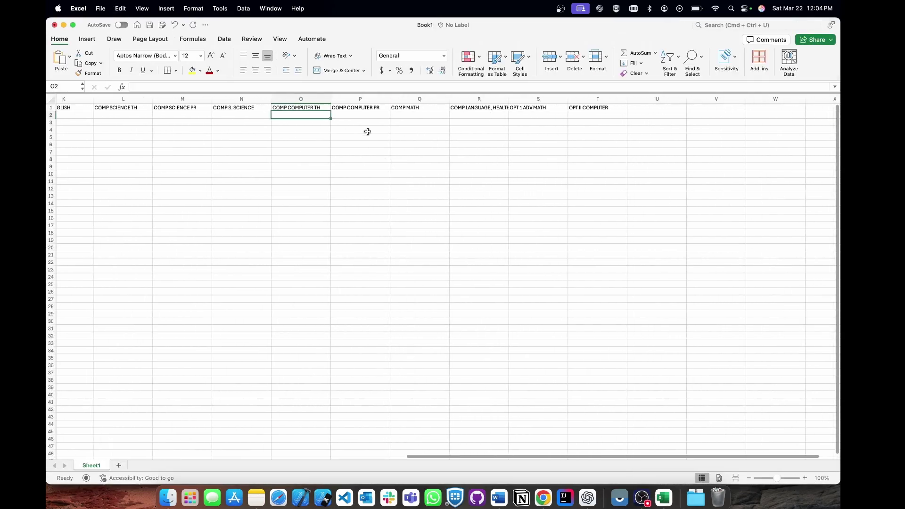
{"action": "left_click", "coordinate": [372, 130]}
{"action": "scroll", "coordinate": [330, 137], "scroll_direction": "left", "scroll_amount": 10}
{"action": "scroll", "coordinate": [253, 140], "scroll_direction": "right", "scroll_amount": 2}
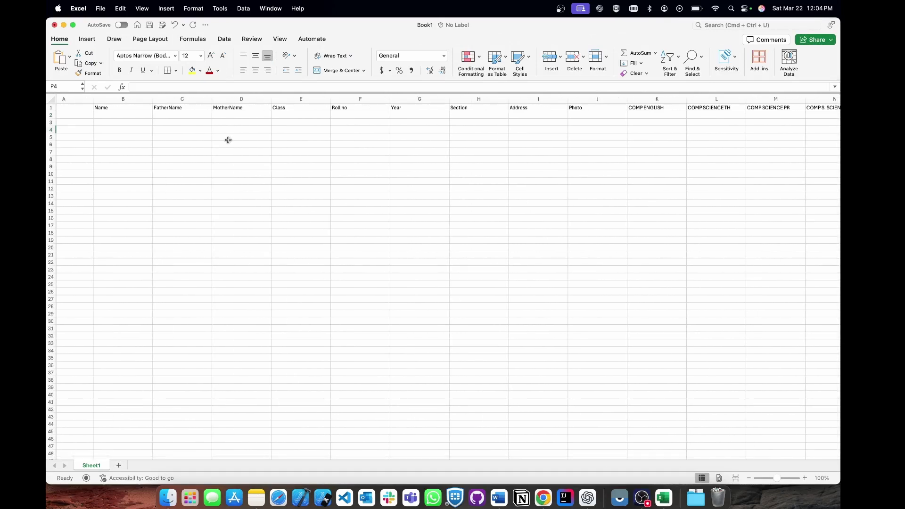
{"action": "scroll", "coordinate": [158, 137], "scroll_direction": "left", "scroll_amount": 2}
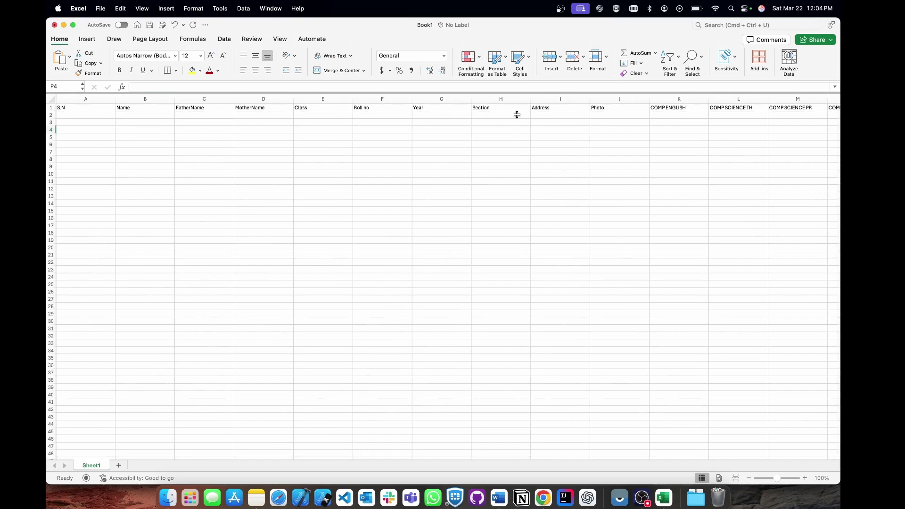
{"action": "scroll", "coordinate": [640, 115], "scroll_direction": "right", "scroll_amount": 4}
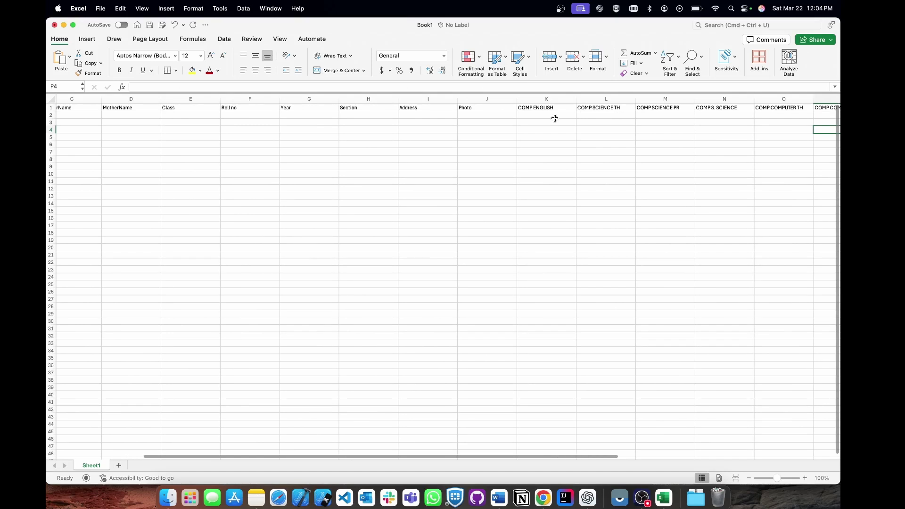
{"action": "scroll", "coordinate": [555, 118], "scroll_direction": "right", "scroll_amount": 3}
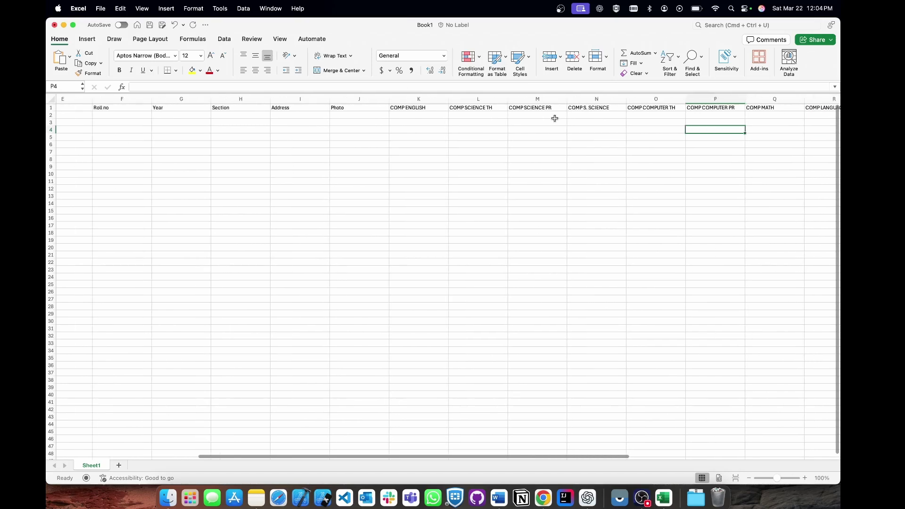
{"action": "left_click", "coordinate": [482, 108]}
{"action": "left_click", "coordinate": [532, 108]}
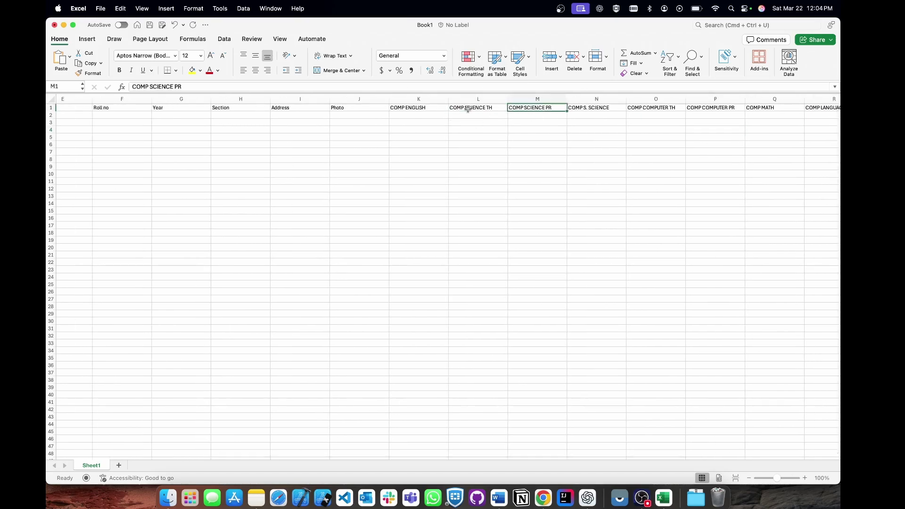
{"action": "scroll", "coordinate": [606, 113], "scroll_direction": "right", "scroll_amount": 3}
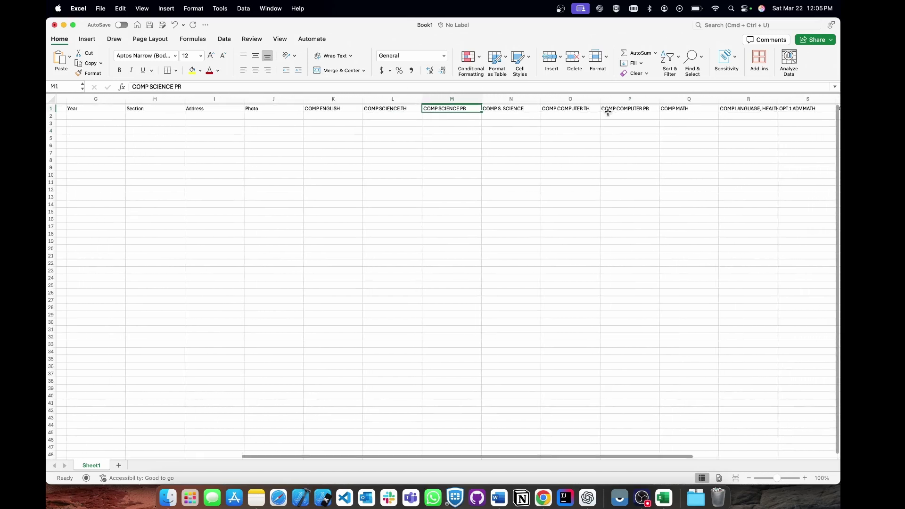
{"action": "left_click", "coordinate": [566, 108]}
{"action": "left_click", "coordinate": [625, 108]}
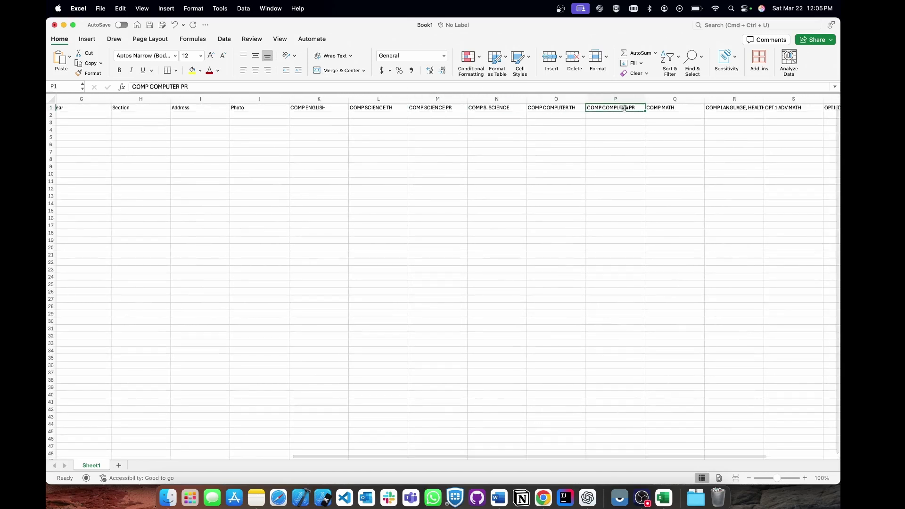
{"action": "left_click", "coordinate": [679, 109]}
{"action": "scroll", "coordinate": [683, 110], "scroll_direction": "right", "scroll_amount": 2}
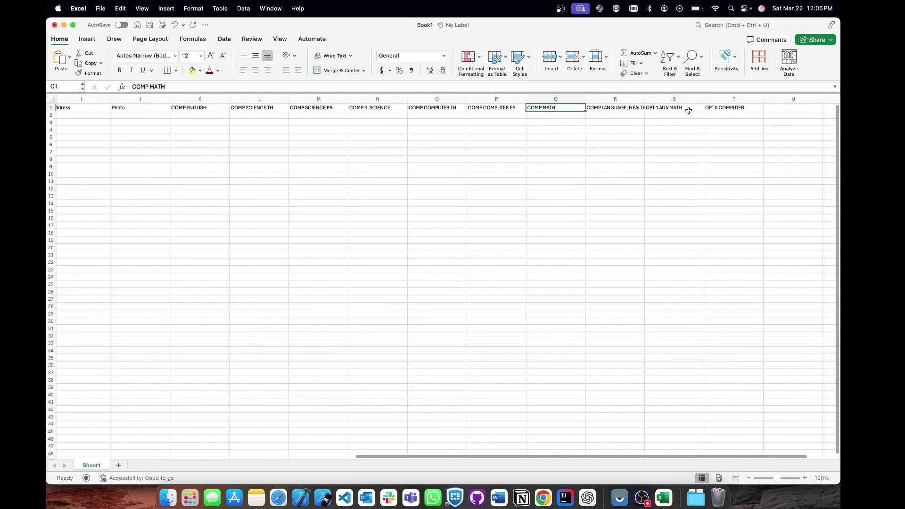
Add a Total header and a percentage header after OPT II COMPUTER.
{"action": "left_click", "coordinate": [782, 107]}
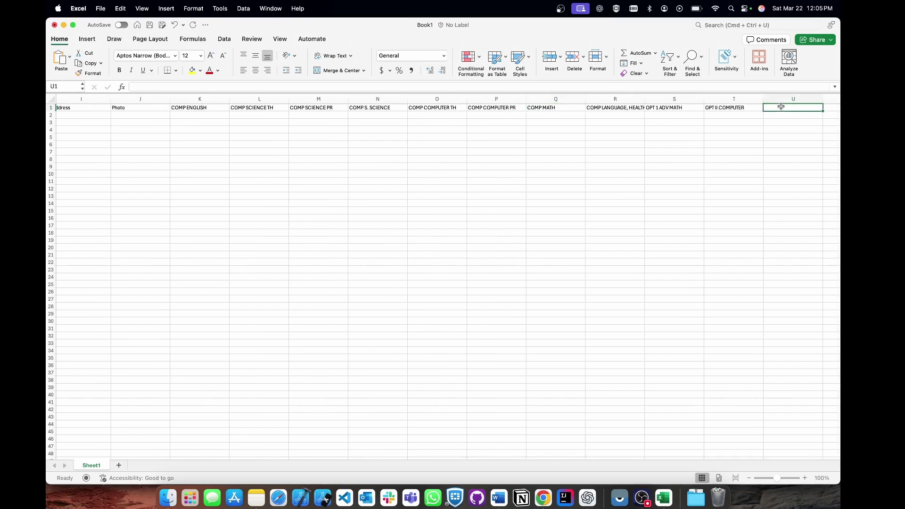
{"action": "type", "text": "To"}
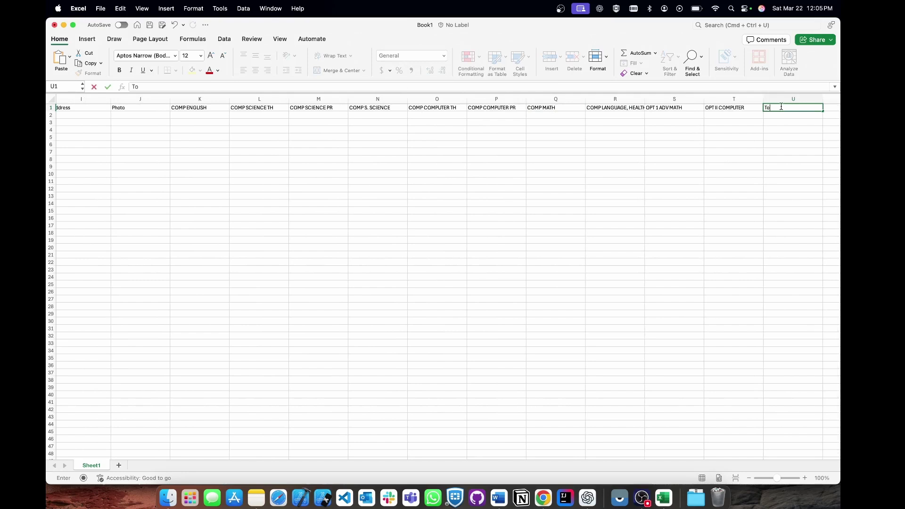
{"action": "type", "text": "tal"}
{"action": "key", "text": "Tab"}
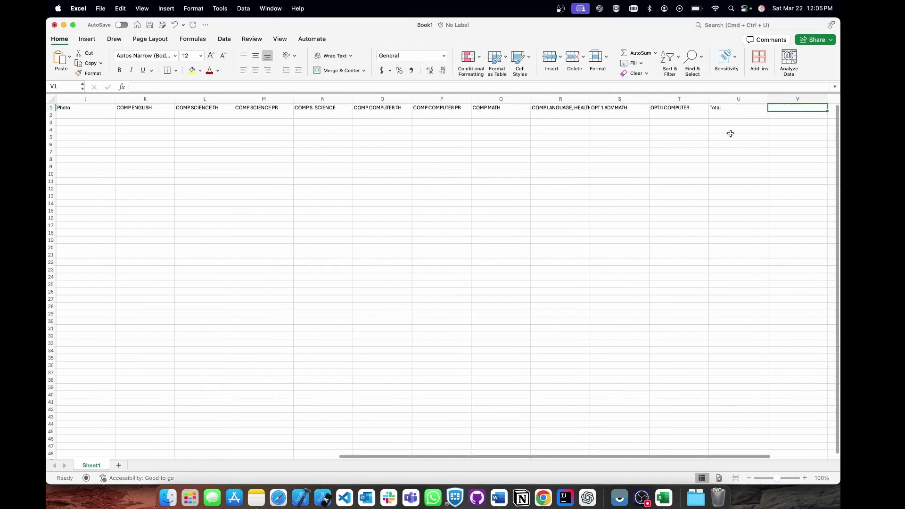
{"action": "type", "text": "PErc"}
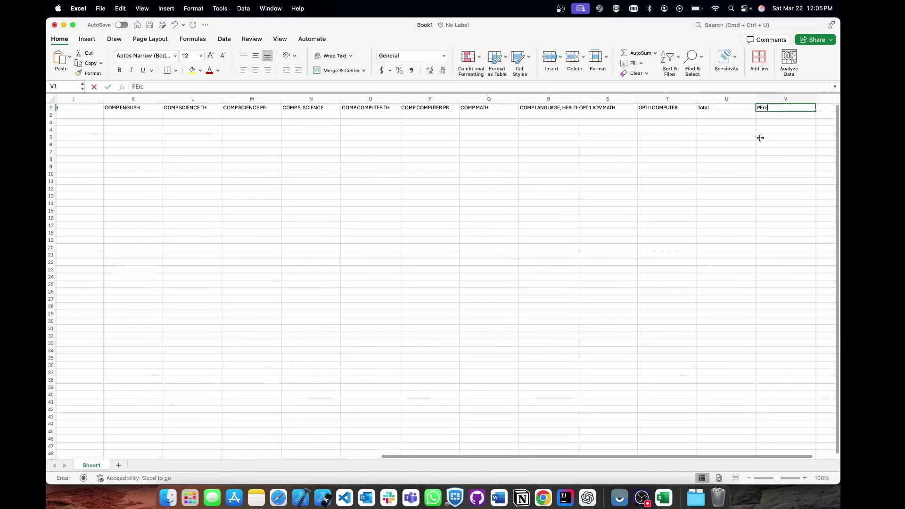
{"action": "type", "text": "en"}
{"action": "key", "text": "Return"}
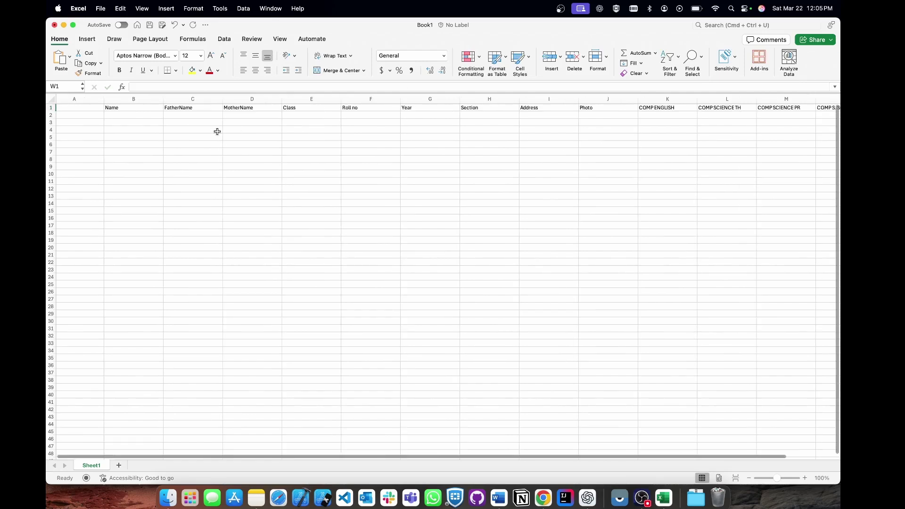
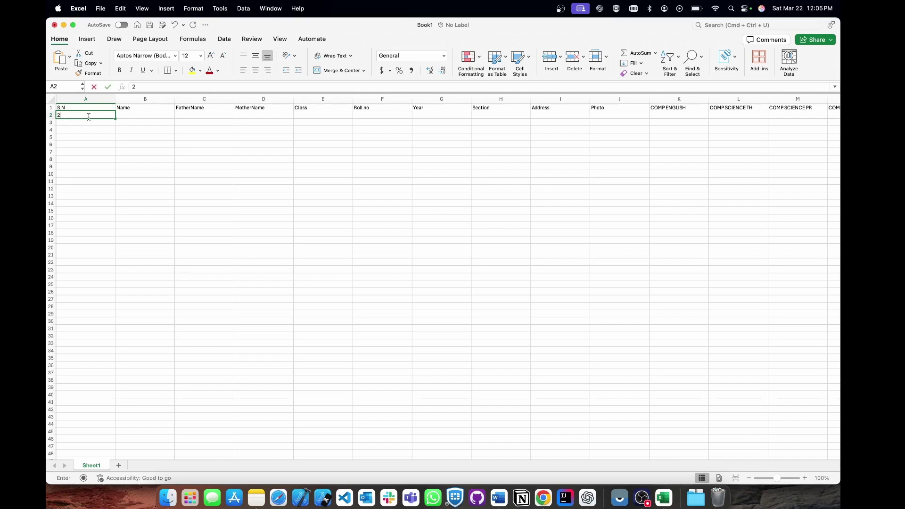
Enter the first student's serial number, name and father's name in row 2.
{"action": "type", "text": "20"}
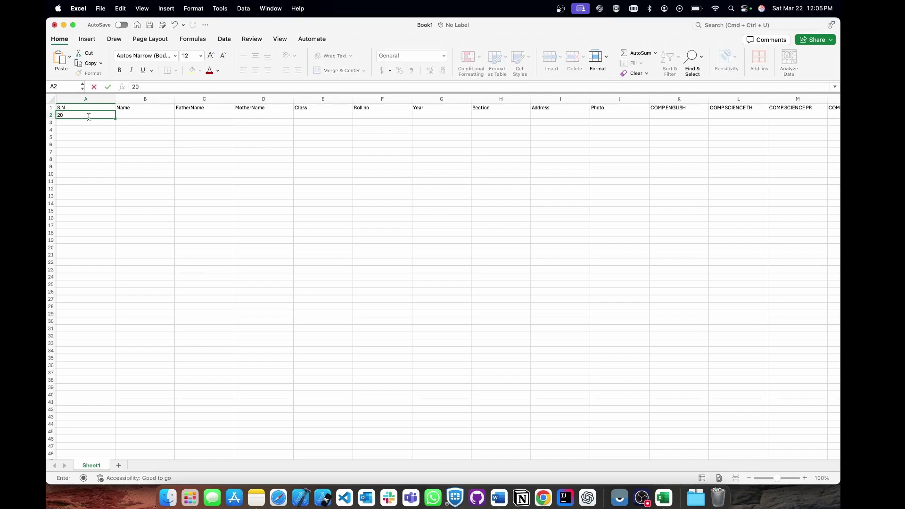
{"action": "type", "text": "202501"}
{"action": "left_click", "coordinate": [133, 117]}
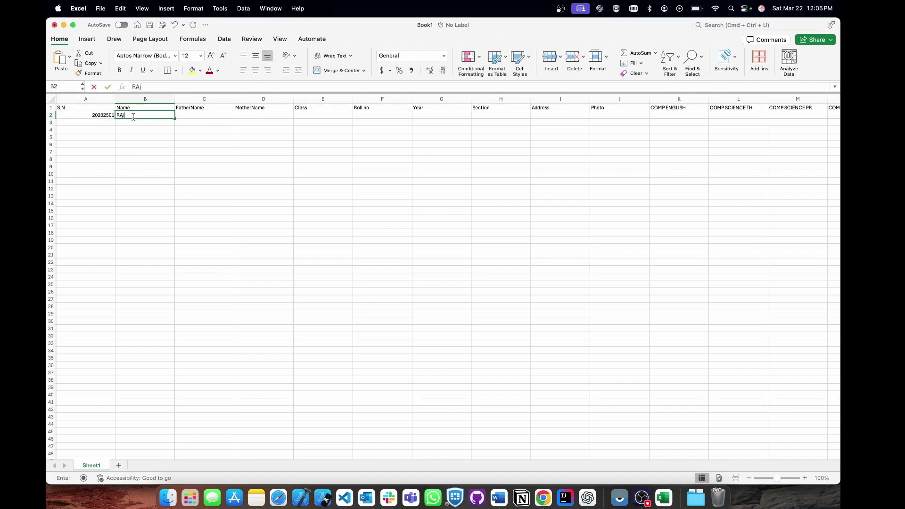
{"action": "key", "text": "Tab"}
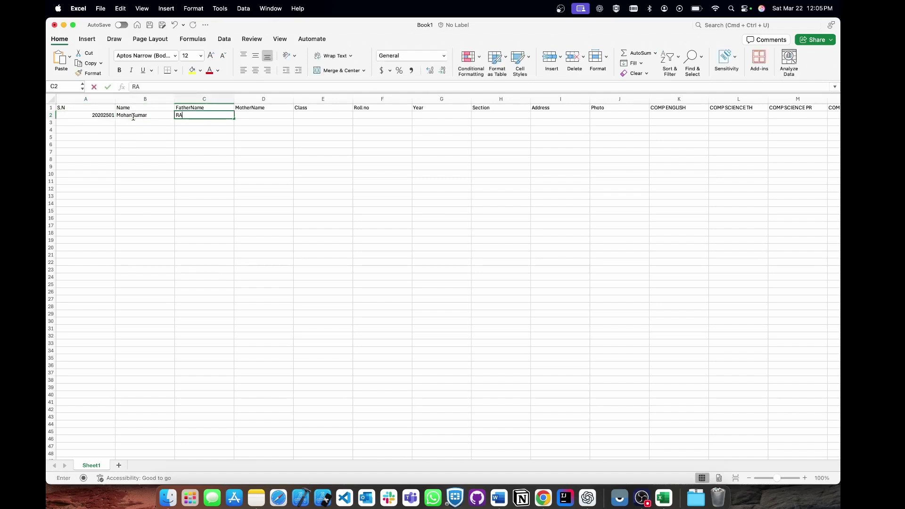
{"action": "key", "text": "Tab"}
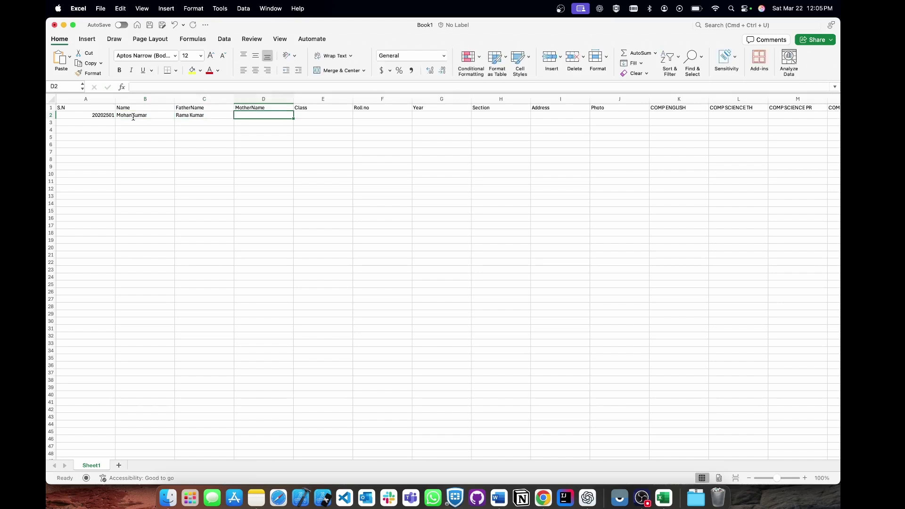
Fill in class 9th, roll 1, year 2025, section A and the student's address.
{"action": "type", "text": "Ku"}
{"action": "type", "text": "mari"}
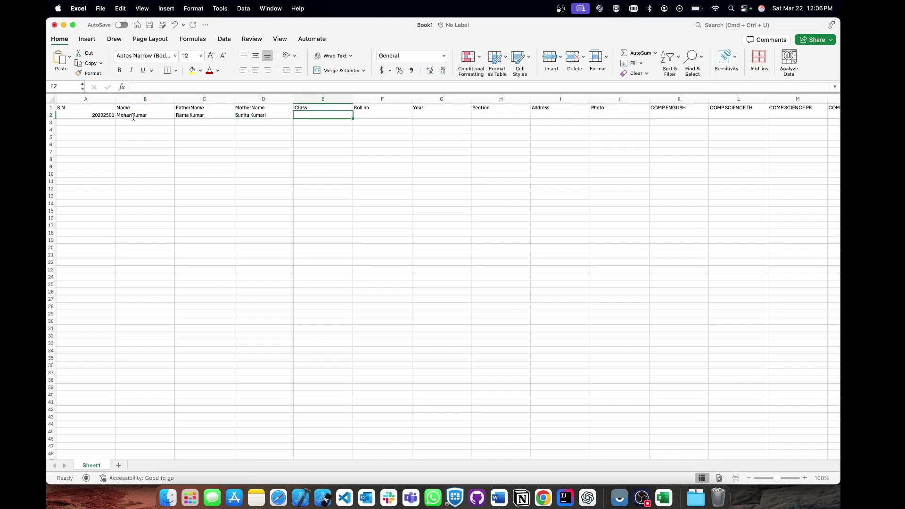
{"action": "type", "text": "9th"}
{"action": "key", "text": "Tab"}
{"action": "type", "text": "1"}
{"action": "key", "text": "Tab"}
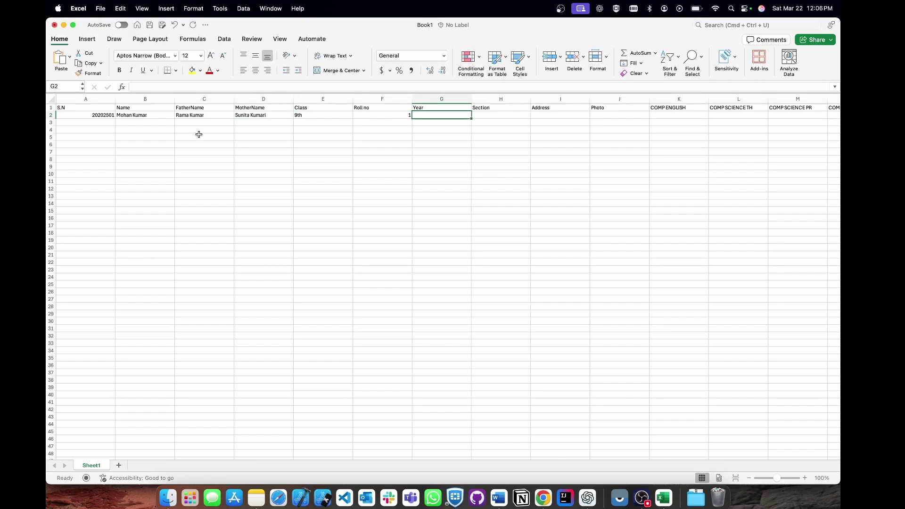
{"action": "type", "text": "2025"}
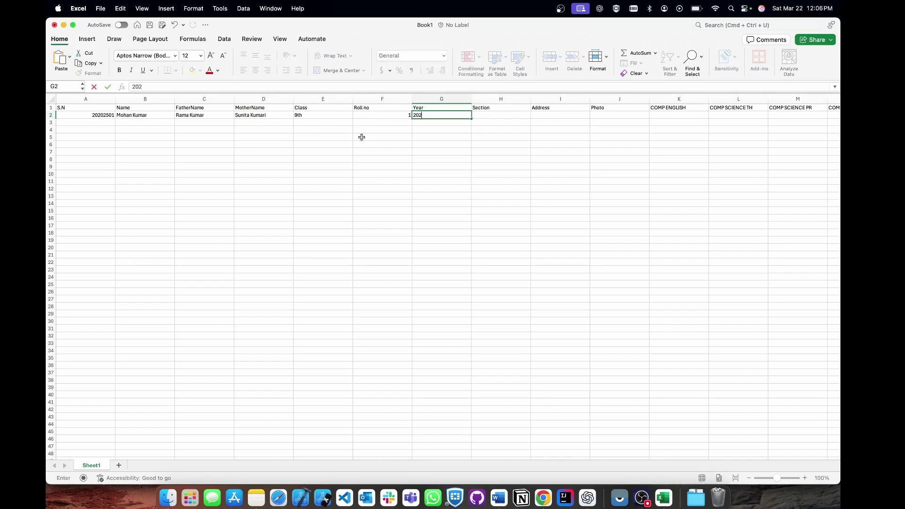
{"action": "key", "text": "Tab"}
{"action": "type", "text": "A"}
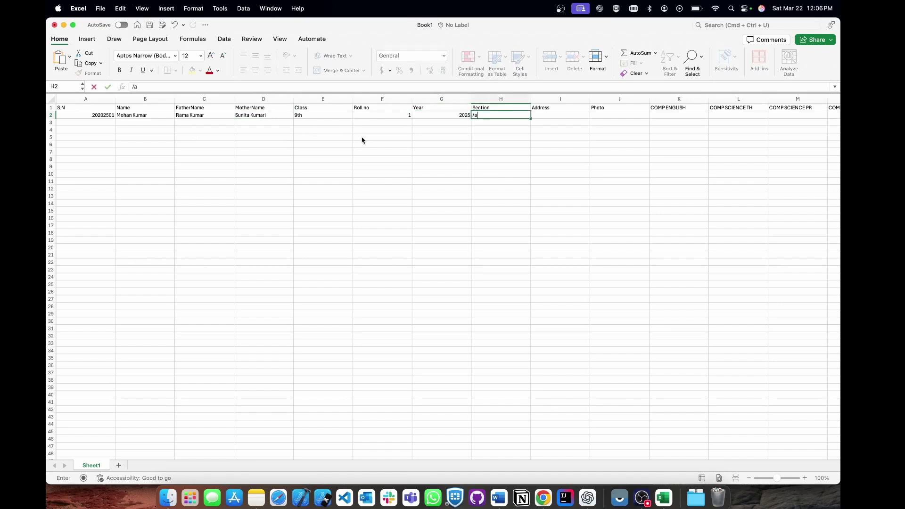
{"action": "key", "text": "Tab"}
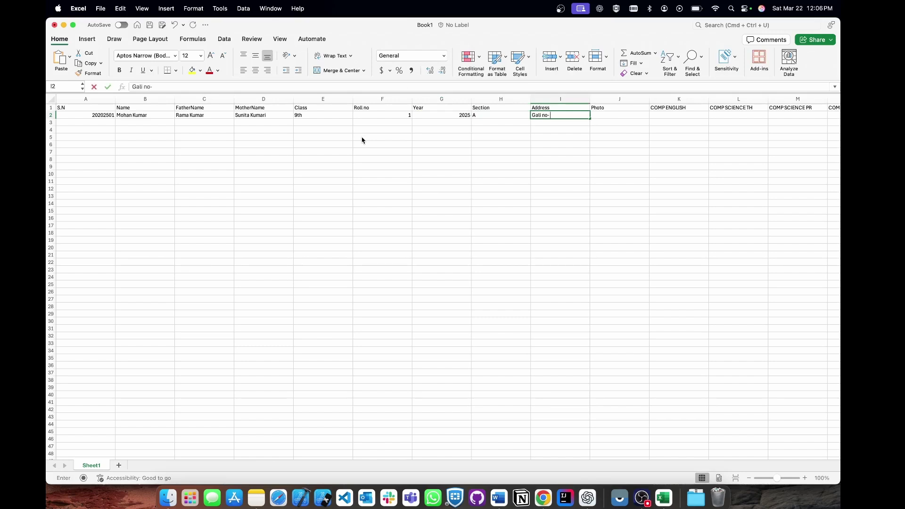
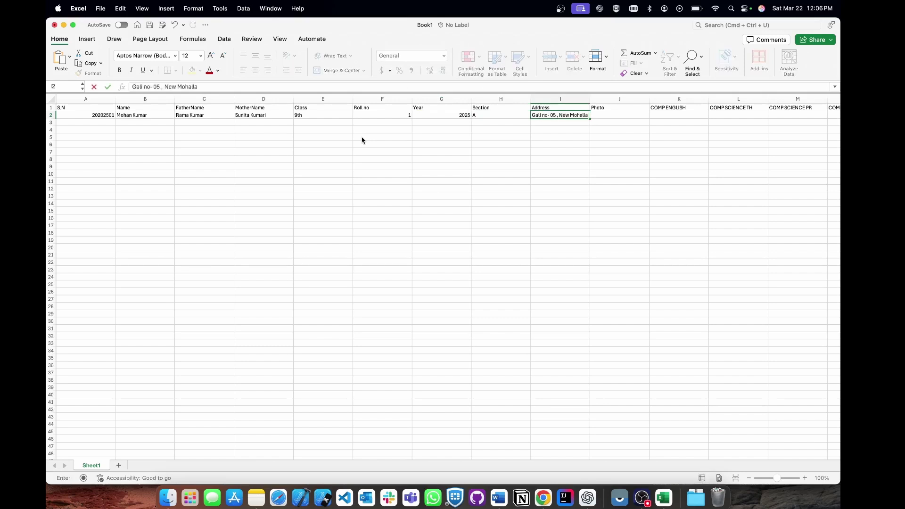
{"action": "key", "text": "Tab"}
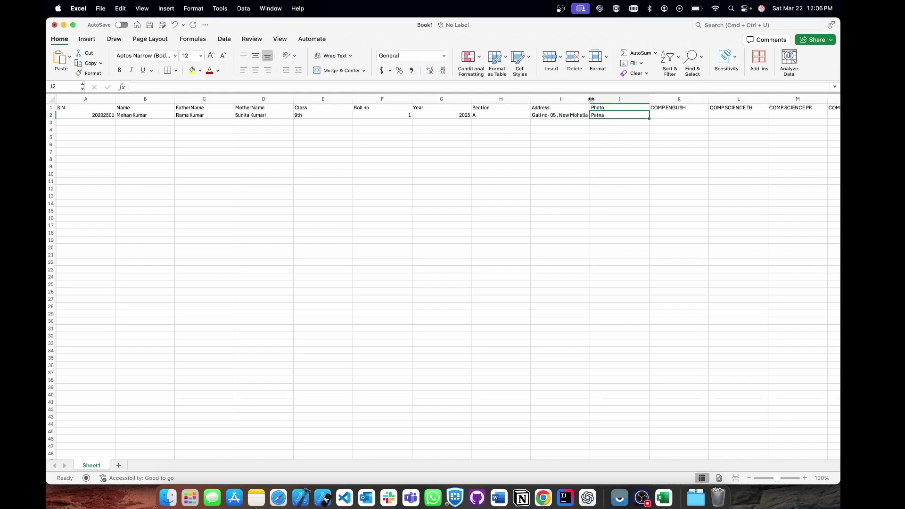
Widen columns I and J to fit the Address and Photo entries.
{"action": "left_click_drag", "start_coordinate": [591, 99], "coordinate": [629, 100]}
{"action": "left_click_drag", "start_coordinate": [690, 100], "coordinate": [711, 99]}
{"action": "scroll", "coordinate": [670, 116], "scroll_direction": "right", "scroll_amount": 3}
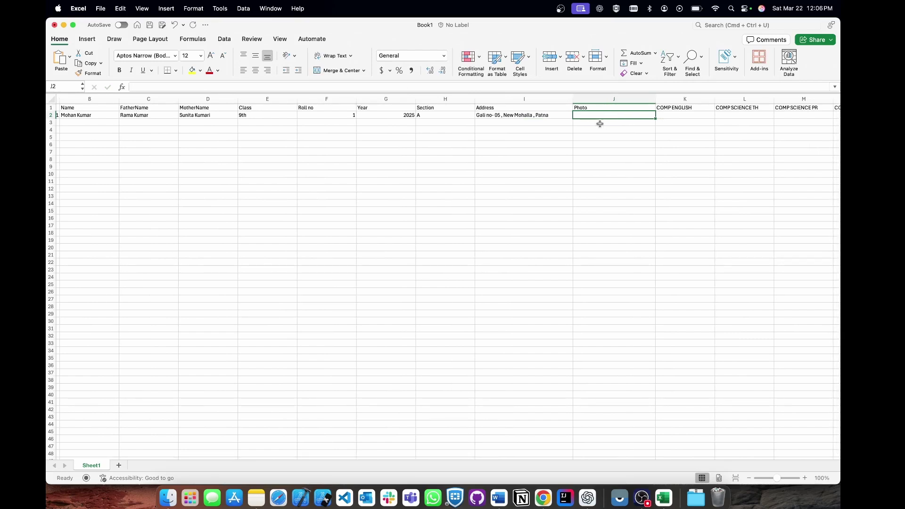
Open a Finder window and enlarge it beside the spreadsheet.
{"action": "left_click", "coordinate": [169, 498]}
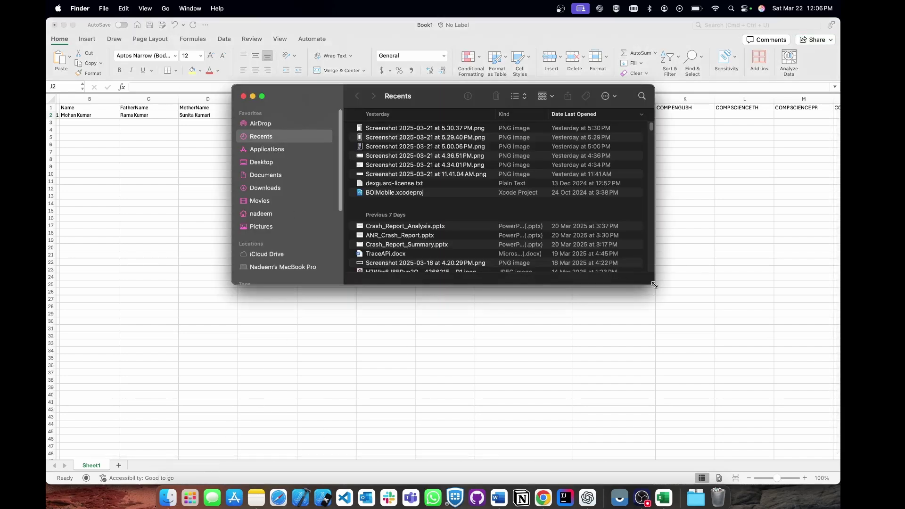
{"action": "left_click_drag", "start_coordinate": [655, 285], "coordinate": [675, 321]}
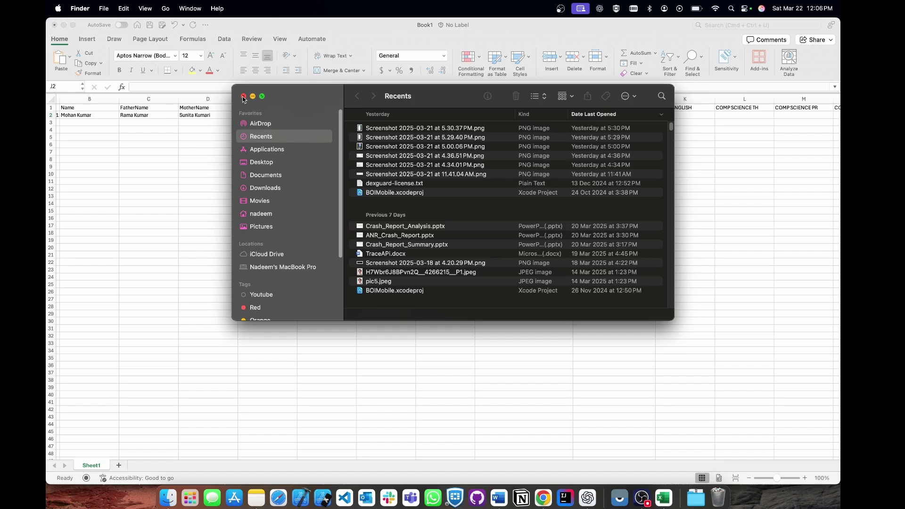
{"action": "left_click", "coordinate": [720, 170]}
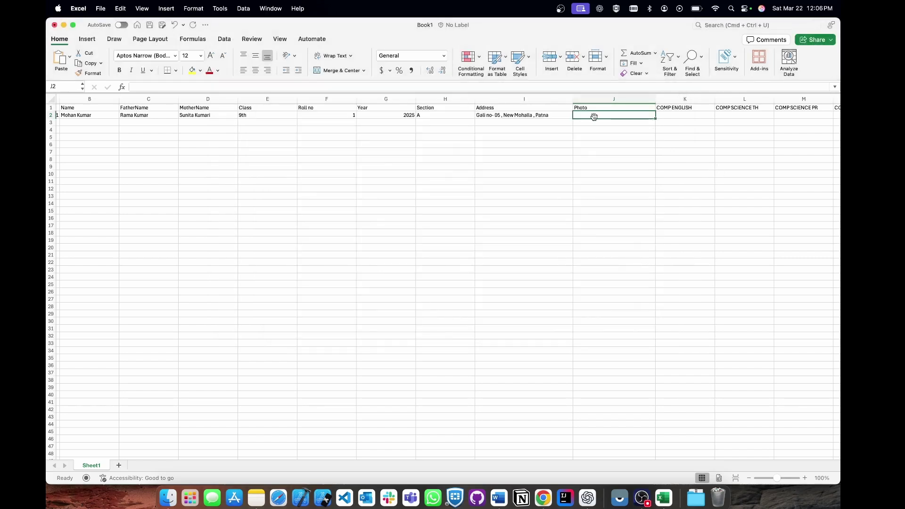
{"action": "left_click", "coordinate": [169, 498]}
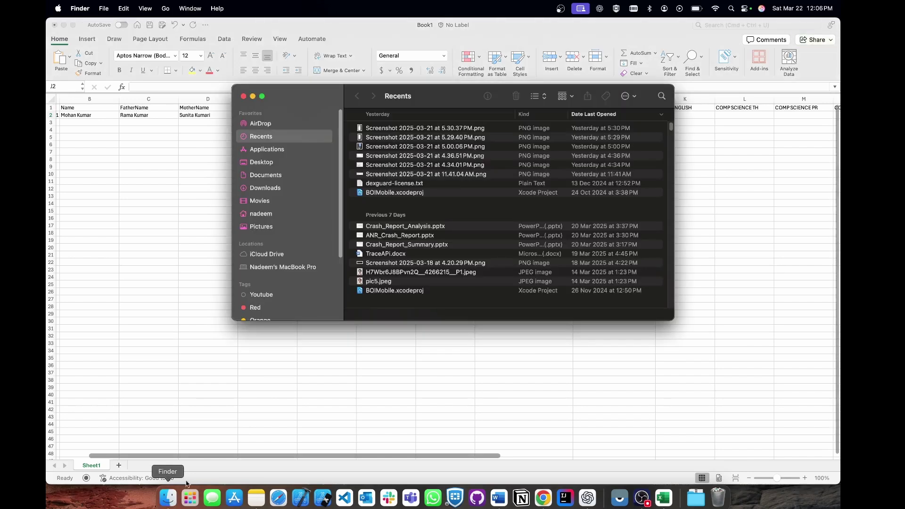
Copy pic1.jpeg's pathname from the Desktop photo folder and go back to Excel.
{"action": "left_click", "coordinate": [315, 161]}
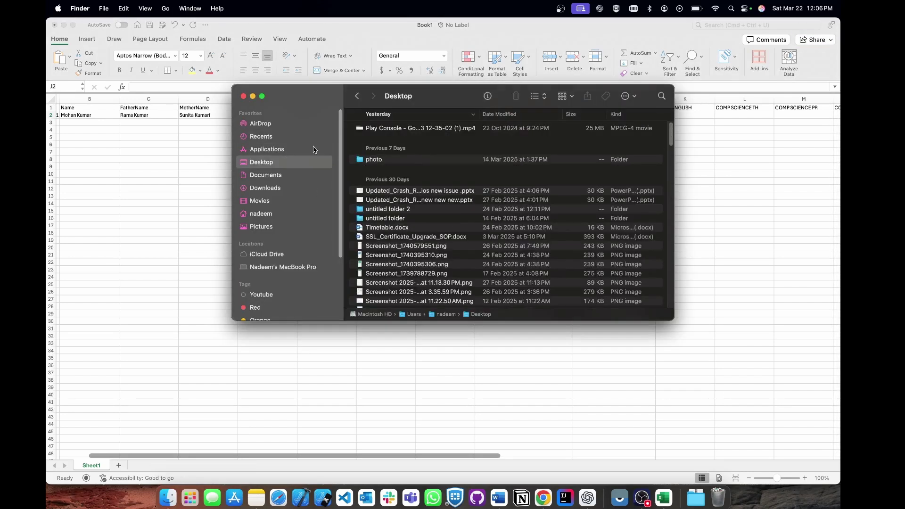
{"action": "double_click", "coordinate": [408, 163]}
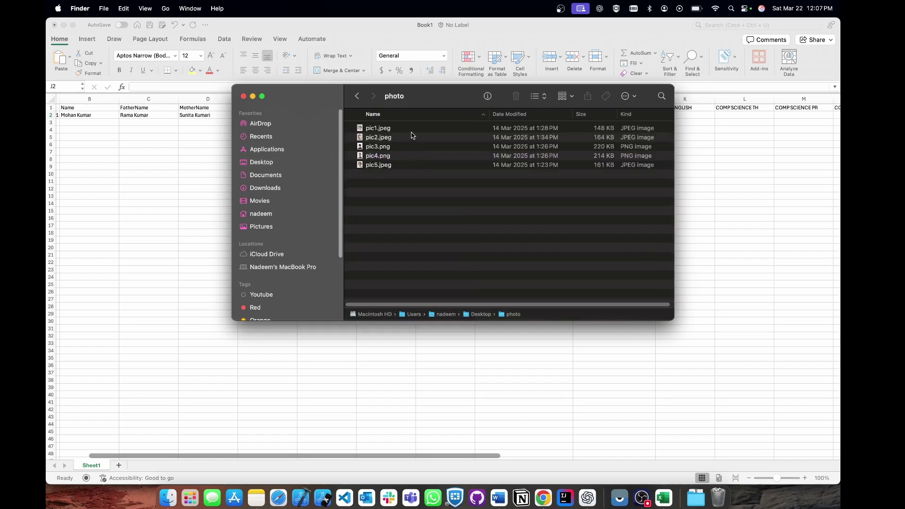
{"action": "left_click", "coordinate": [413, 131]}
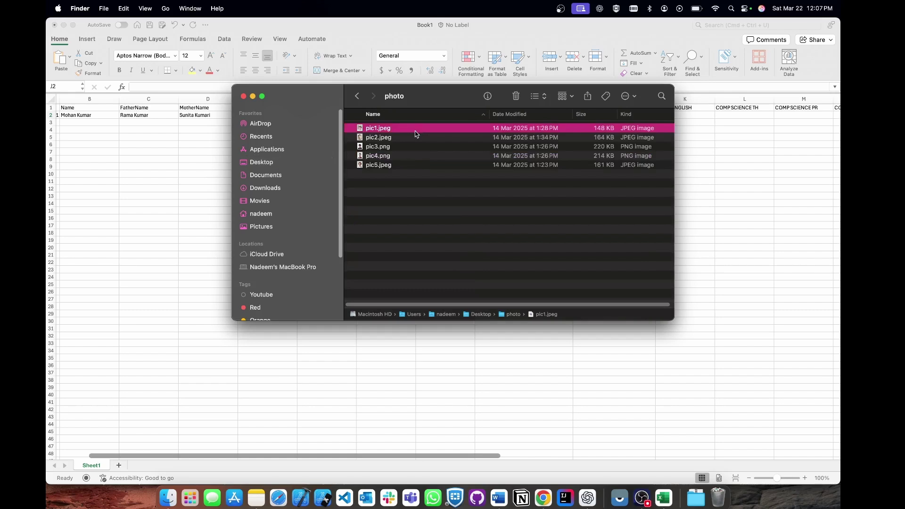
{"action": "right_click", "coordinate": [418, 130]}
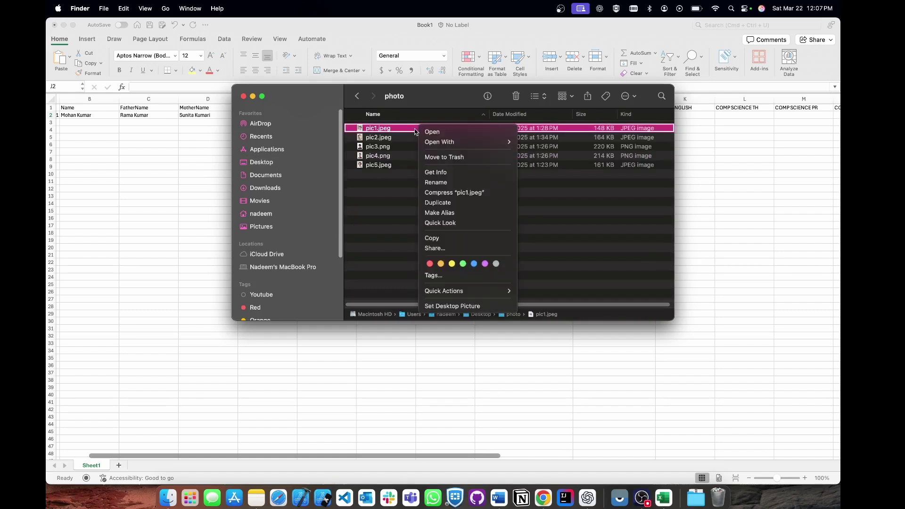
{"action": "left_click", "coordinate": [408, 208]}
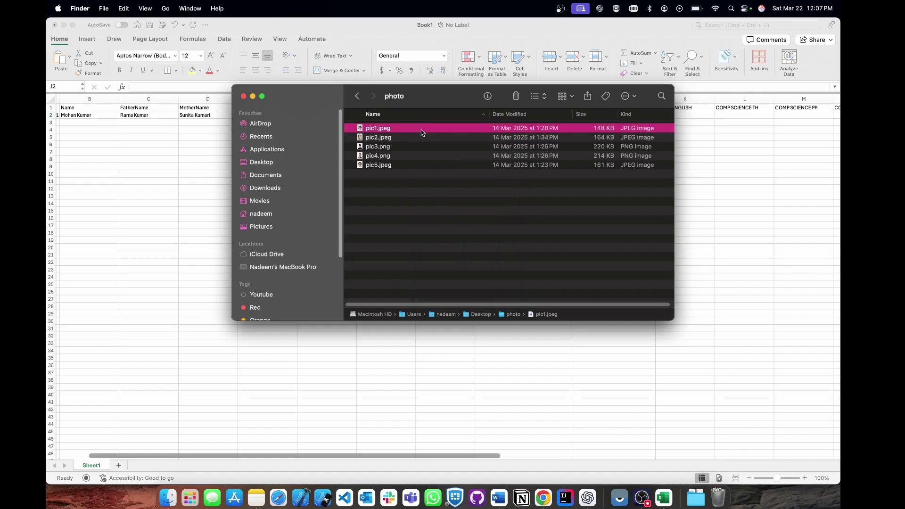
{"action": "right_click", "coordinate": [421, 131], "text": "alt"}
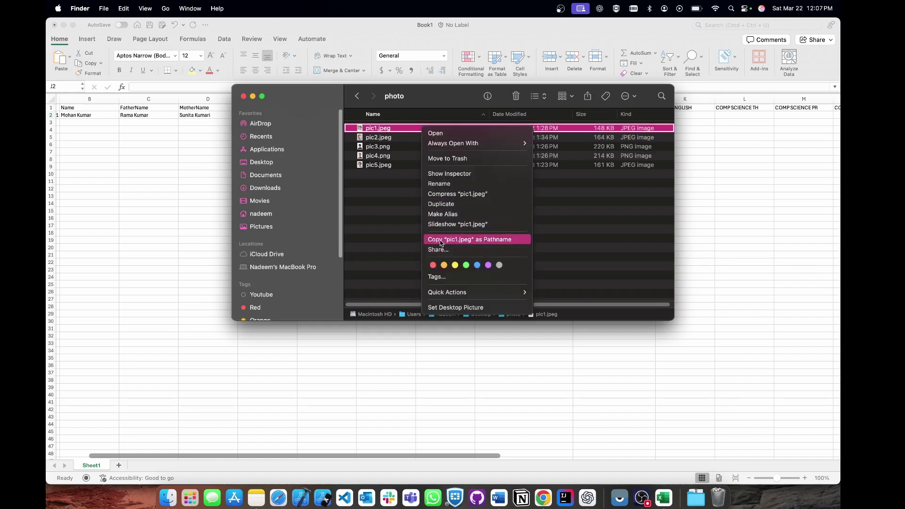
{"action": "left_click", "coordinate": [455, 241]}
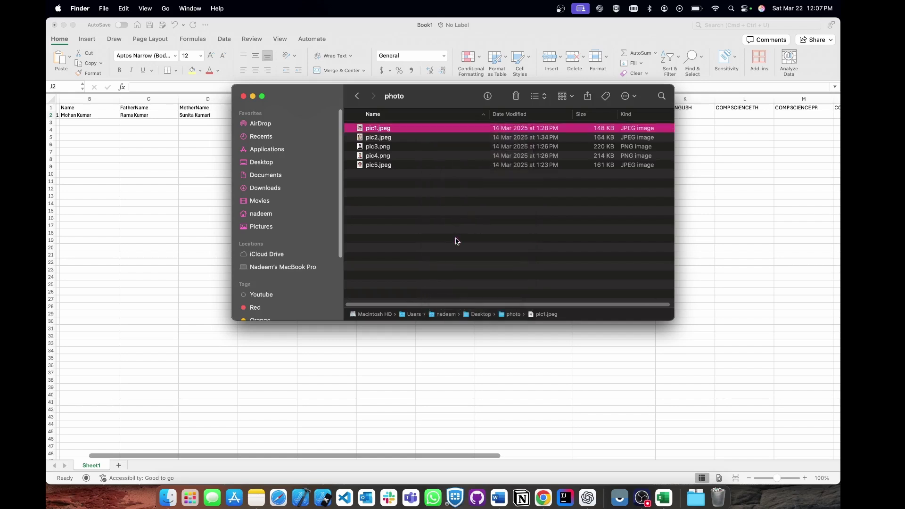
{"action": "left_click", "coordinate": [699, 176]}
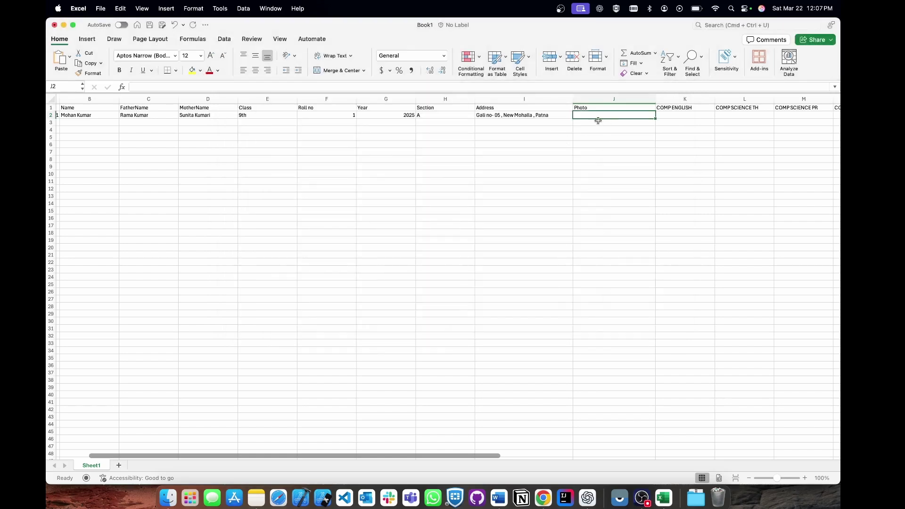
Paste pic1.jpeg's path into J2 and enter marks 76, 41 and 20 from COMP ENGLISH.
{"action": "key", "text": "super+v"}
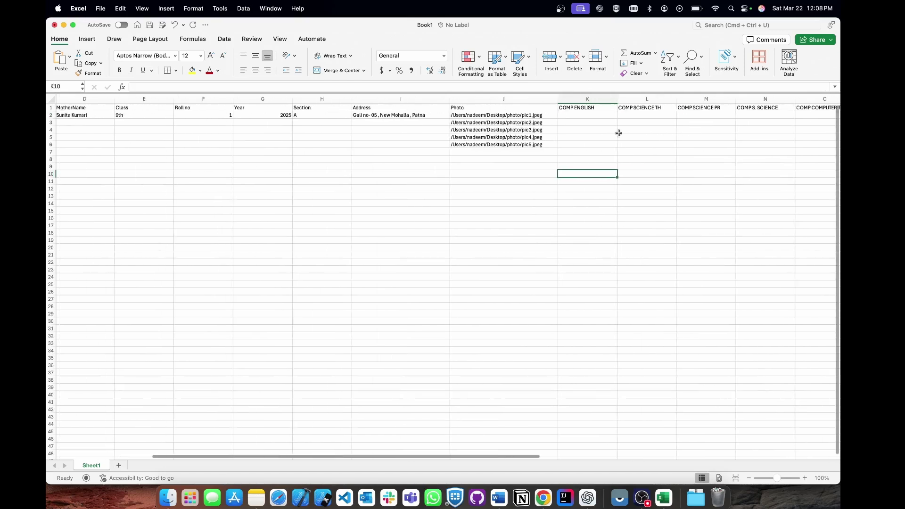
{"action": "scroll", "coordinate": [590, 123], "scroll_direction": "right", "scroll_amount": 1}
{"action": "left_click", "coordinate": [575, 116]}
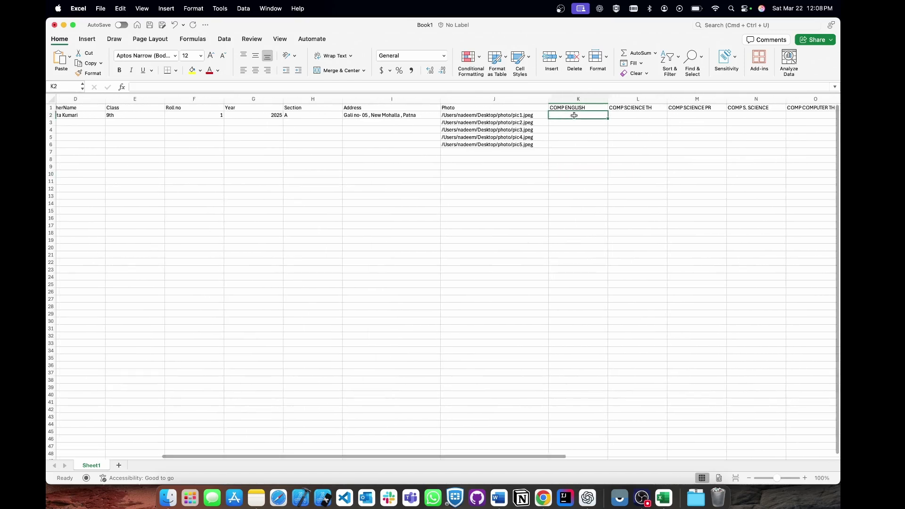
{"action": "type", "text": "76"}
{"action": "key", "text": "Tab"}
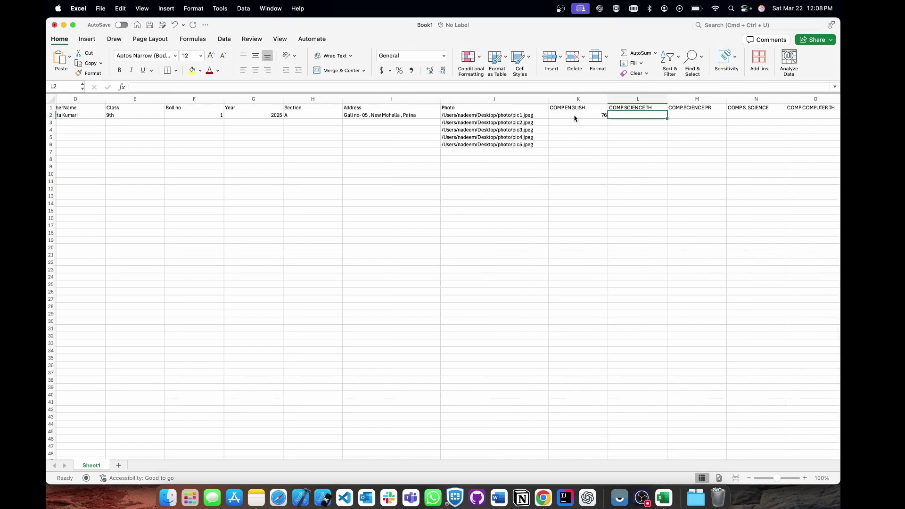
{"action": "type", "text": "41"}
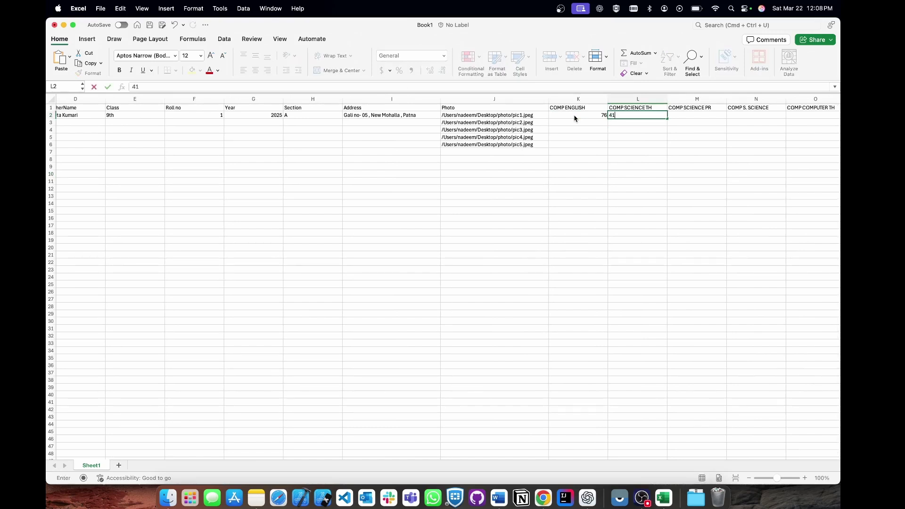
{"action": "key", "text": "Tab"}
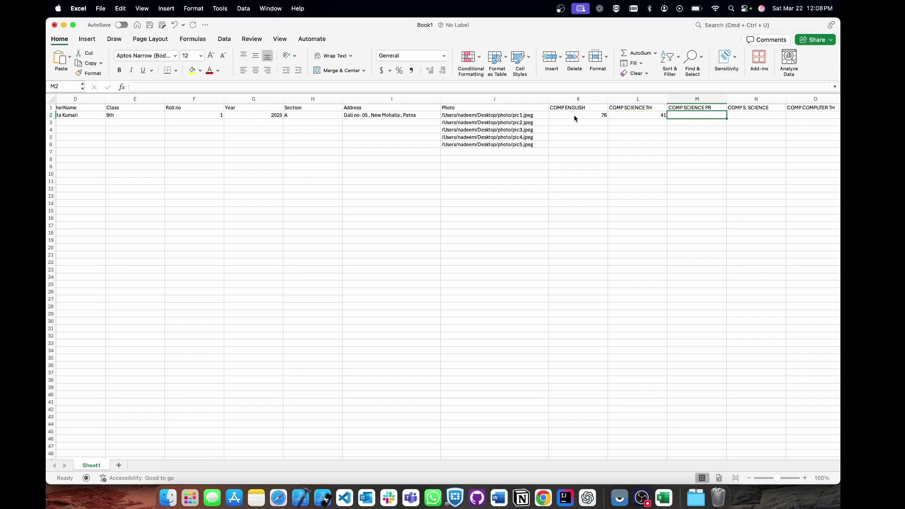
{"action": "type", "text": "20"}
{"action": "key", "text": "Tab"}
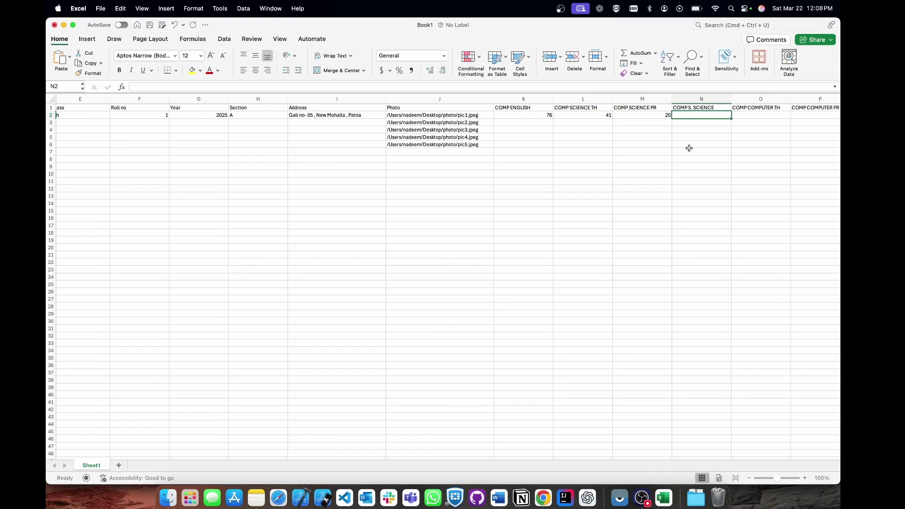
Enter the remaining row 2 marks 76, 35, 40, 80 and 78.
{"action": "type", "text": "76"}
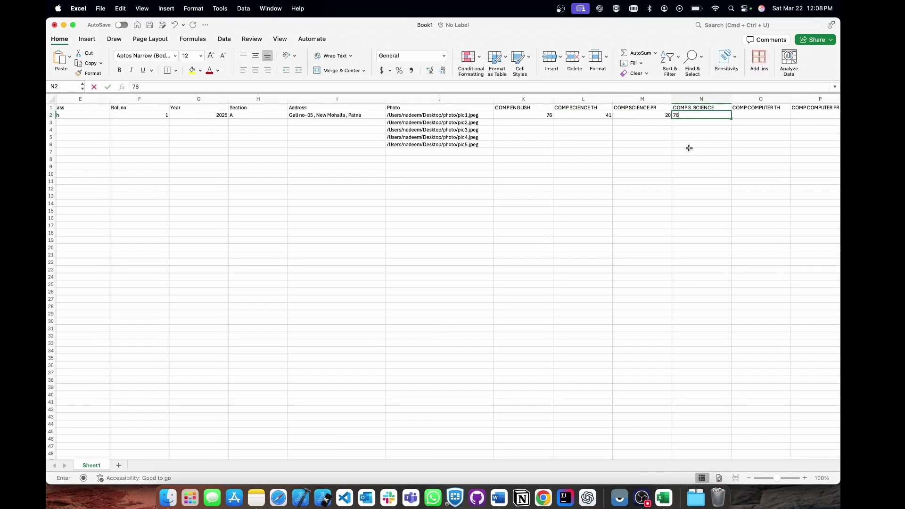
{"action": "key", "text": "Tab"}
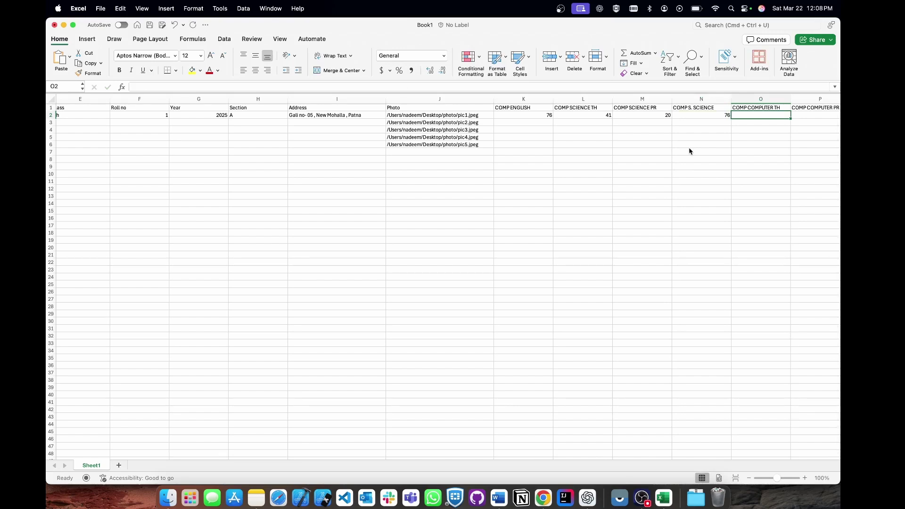
{"action": "type", "text": "35"}
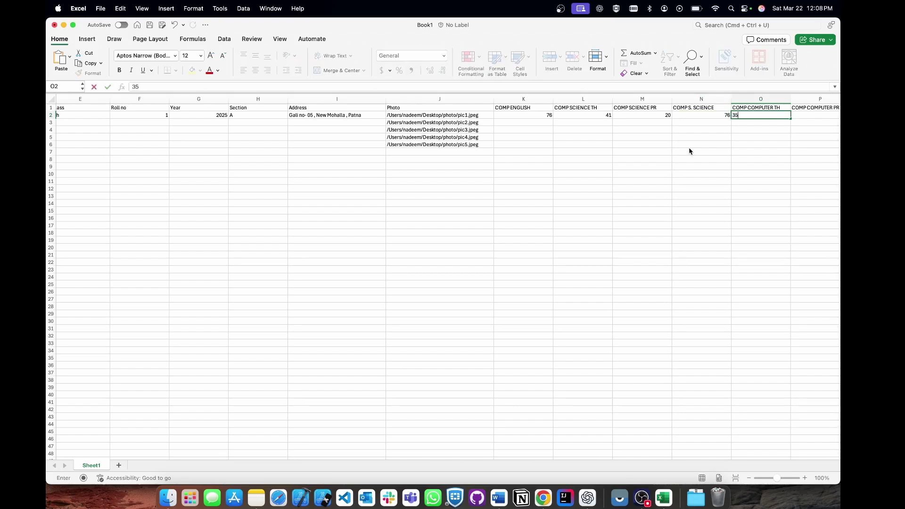
{"action": "key", "text": "Tab"}
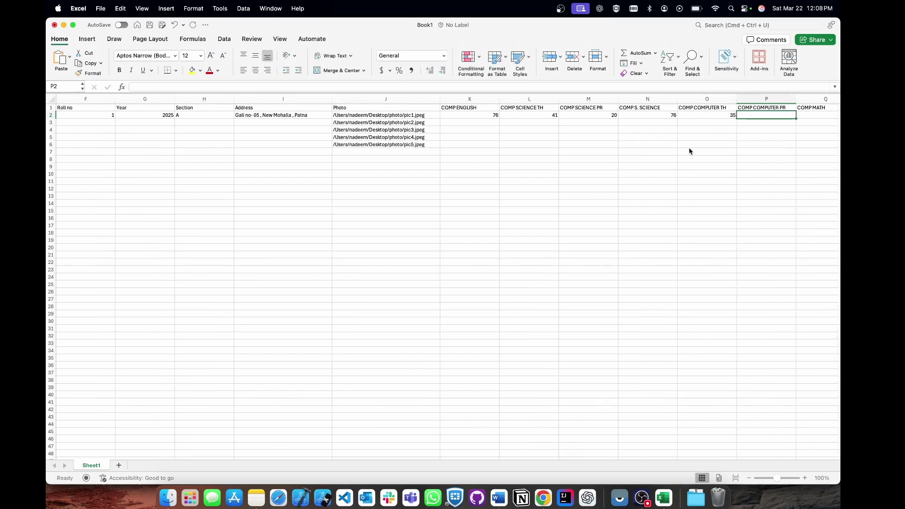
{"action": "type", "text": "40"}
{"action": "key", "text": "Tab"}
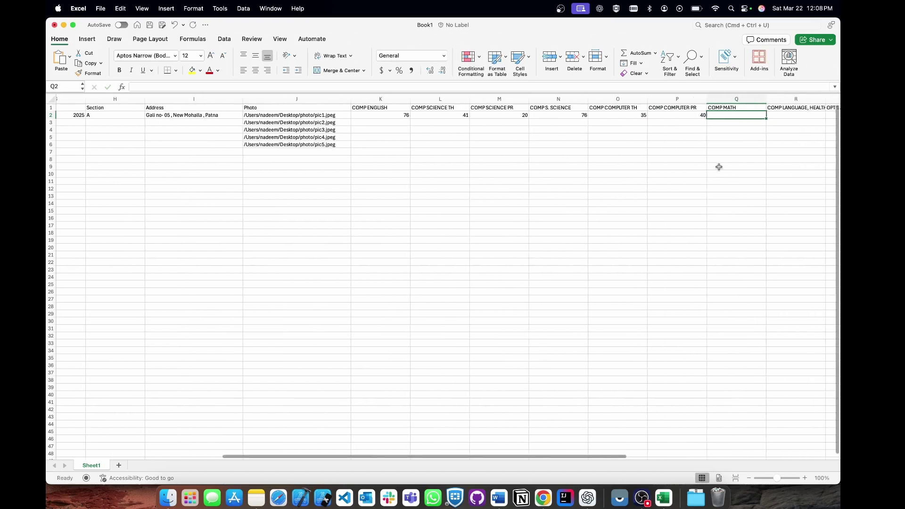
{"action": "type", "text": "80"}
{"action": "key", "text": "Tab"}
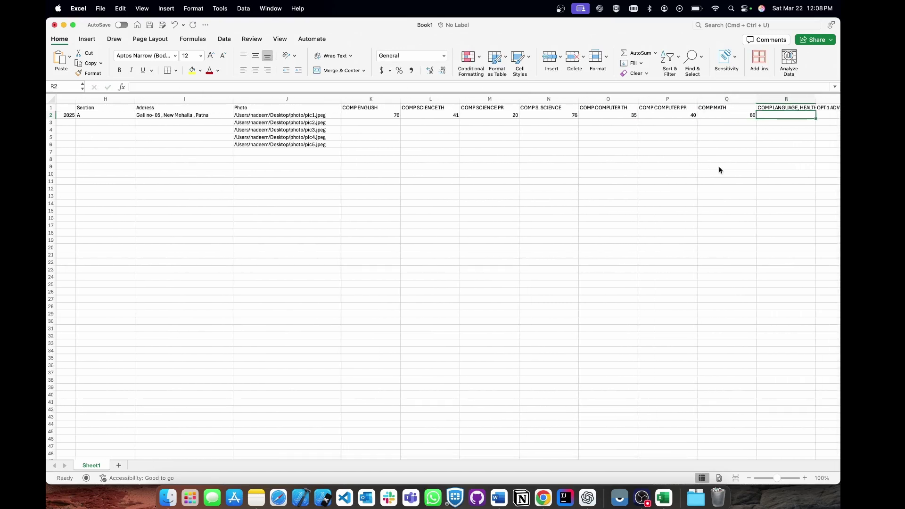
{"action": "scroll", "coordinate": [722, 157], "scroll_direction": "right", "scroll_amount": 2}
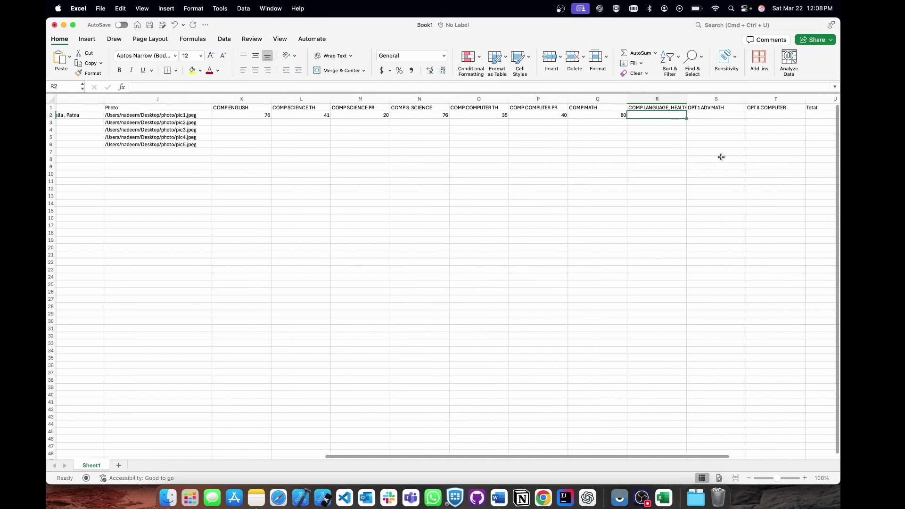
{"action": "type", "text": "78"}
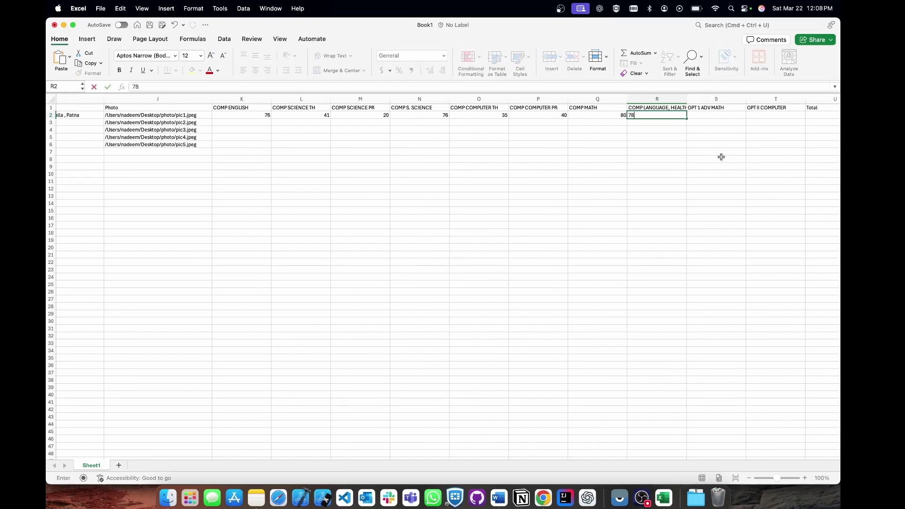
{"action": "key", "text": "Tab"}
{"action": "scroll", "coordinate": [719, 154], "scroll_direction": "right", "scroll_amount": 3}
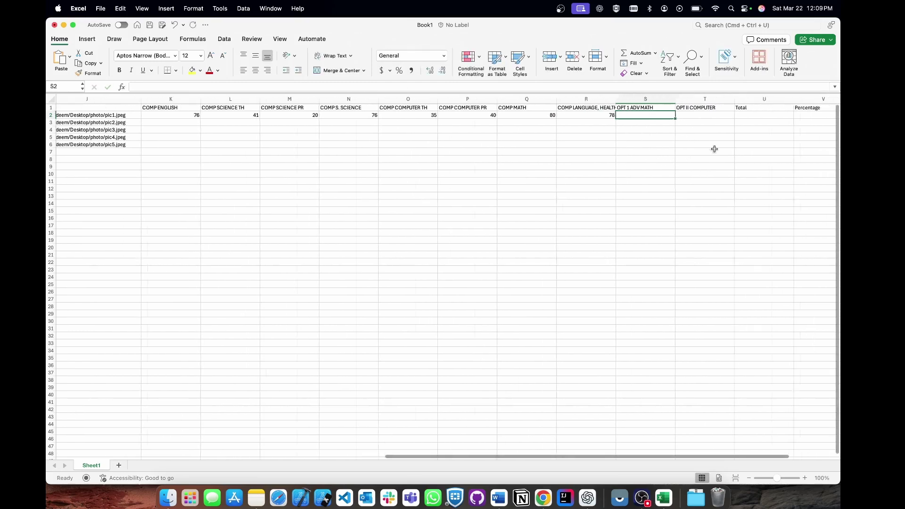
{"action": "scroll", "coordinate": [715, 149], "scroll_direction": "right", "scroll_amount": 3}
{"action": "left_click", "coordinate": [676, 115]}
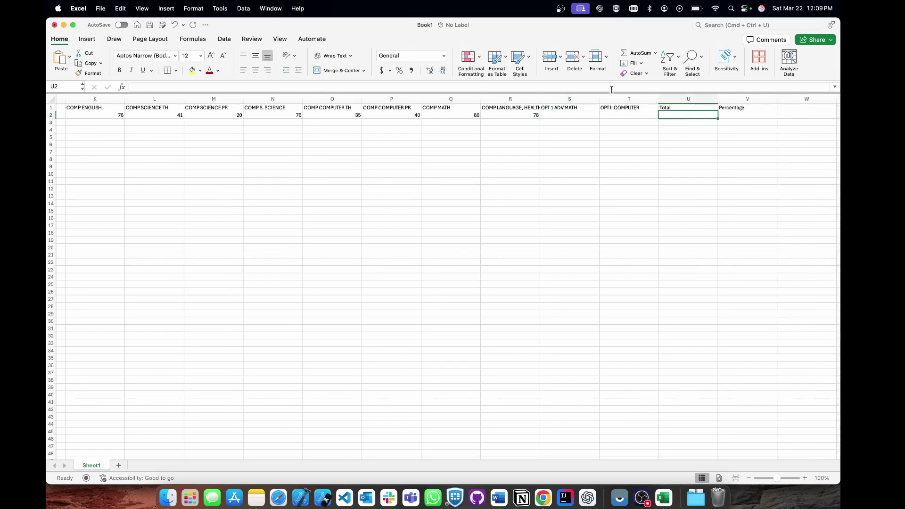
Enter =SUM(K2:R2) in U2, giving a Total of 446.
{"action": "double_click", "coordinate": [692, 115]}
{"action": "type", "text": "=sum("}
{"action": "scroll", "coordinate": [197, 135], "scroll_direction": "left", "scroll_amount": 10}
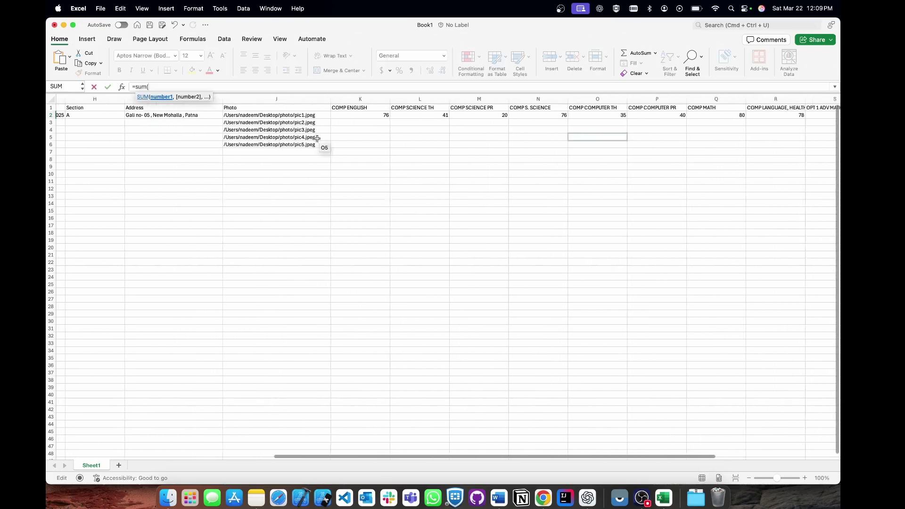
{"action": "scroll", "coordinate": [302, 127], "scroll_direction": "right", "scroll_amount": 4}
{"action": "left_click_drag", "start_coordinate": [294, 114], "coordinate": [698, 116]}
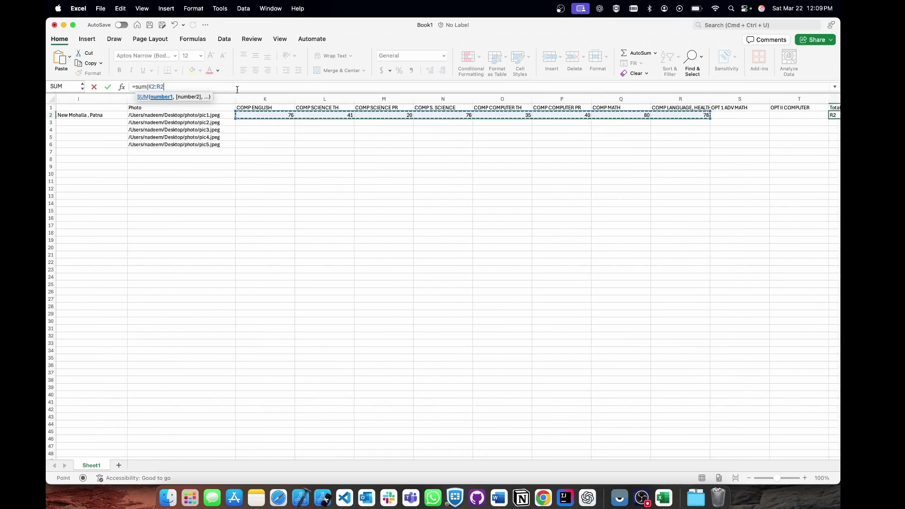
{"action": "key", "text": "Return"}
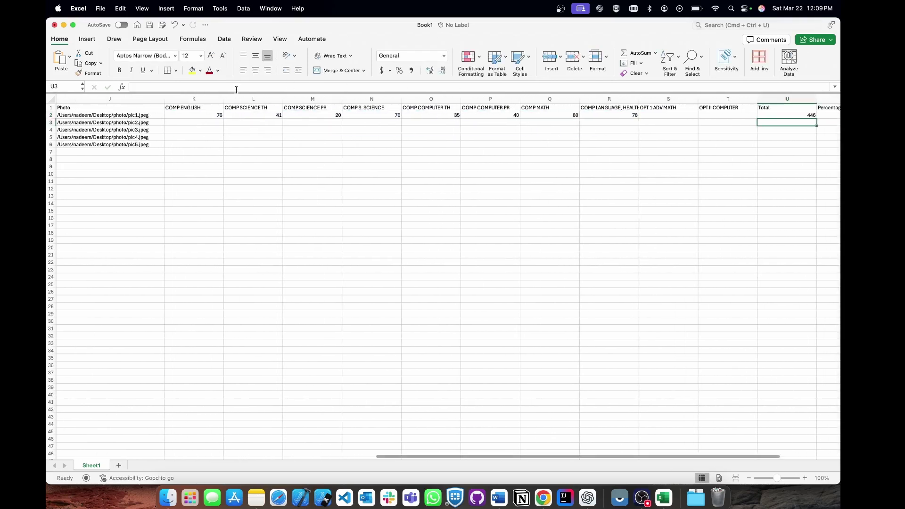
Enter =U2/5 in V2, giving a Percentage of 89.2.
{"action": "scroll", "coordinate": [739, 126], "scroll_direction": "right", "scroll_amount": 3}
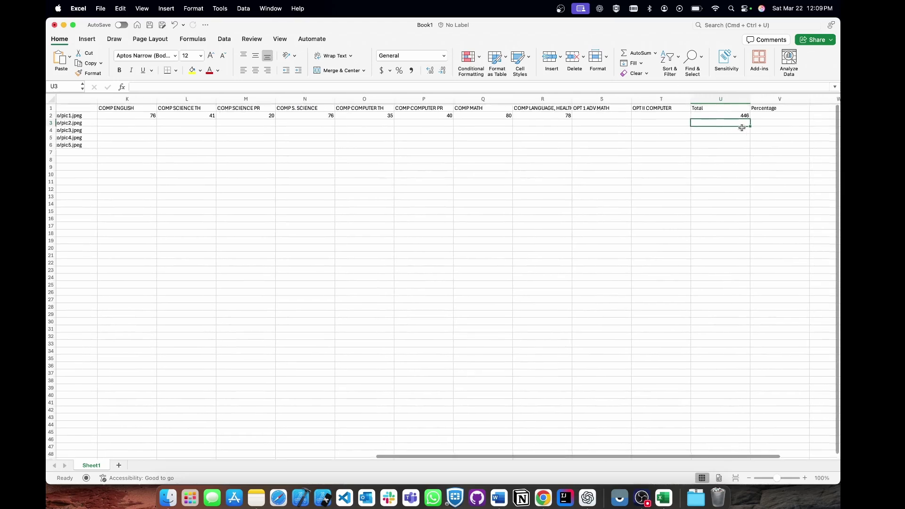
{"action": "left_click", "coordinate": [769, 116]}
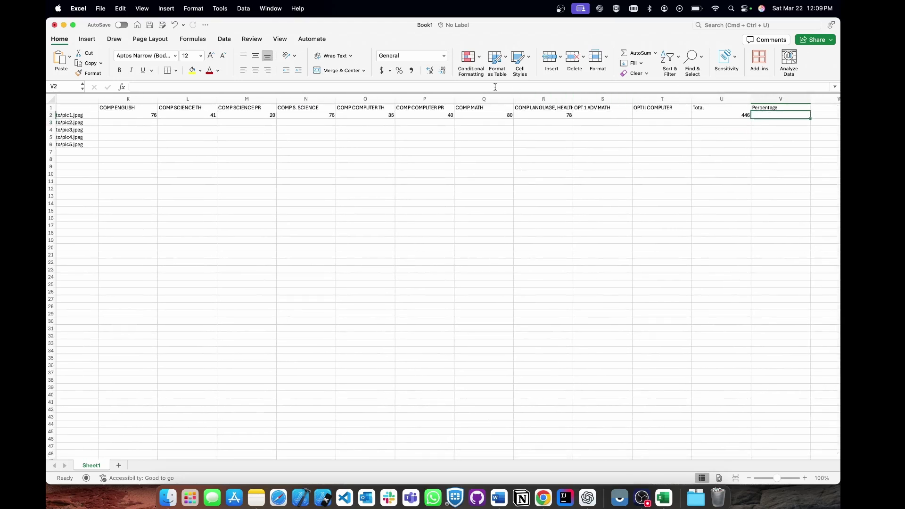
{"action": "left_click", "coordinate": [449, 88]}
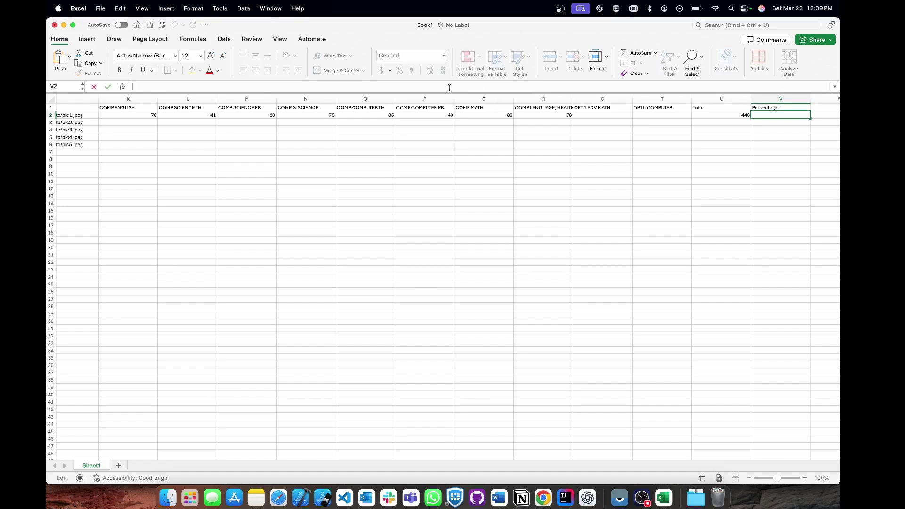
{"action": "type", "text": "="}
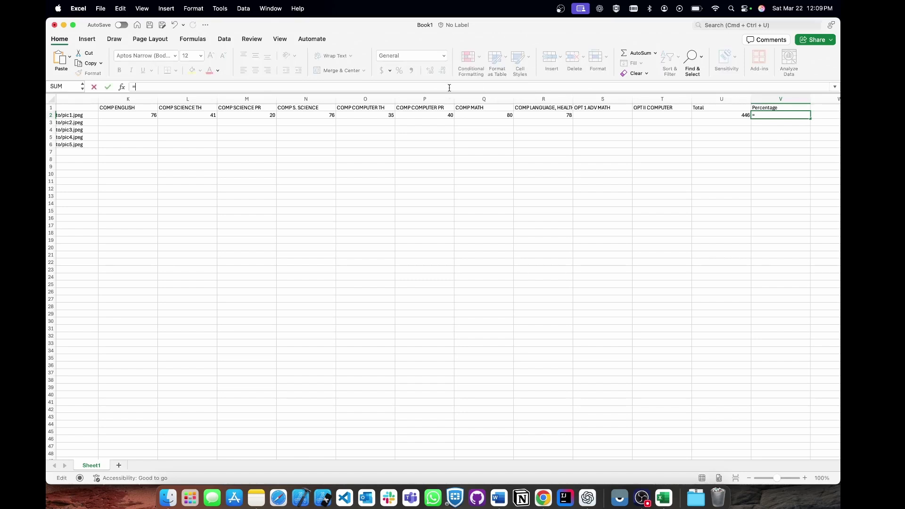
{"action": "left_click", "coordinate": [731, 115]}
{"action": "type", "text": "/5"}
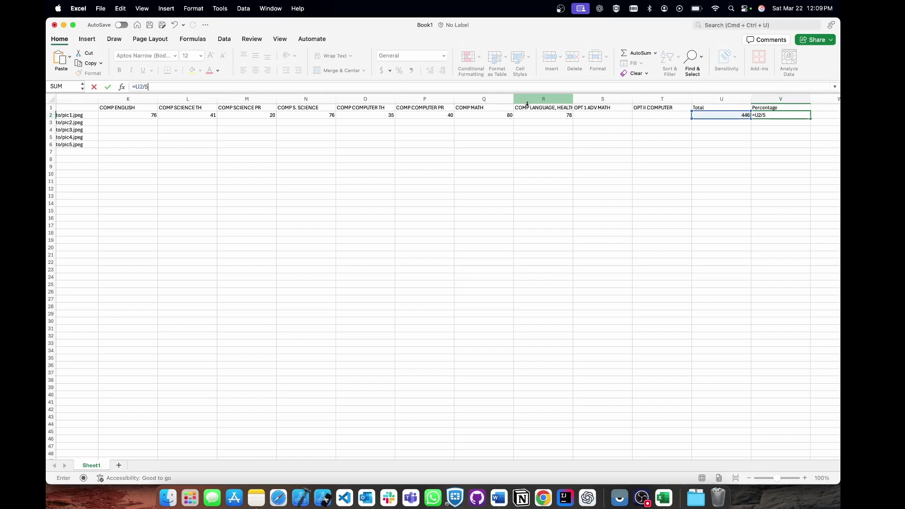
{"action": "key", "text": "Return"}
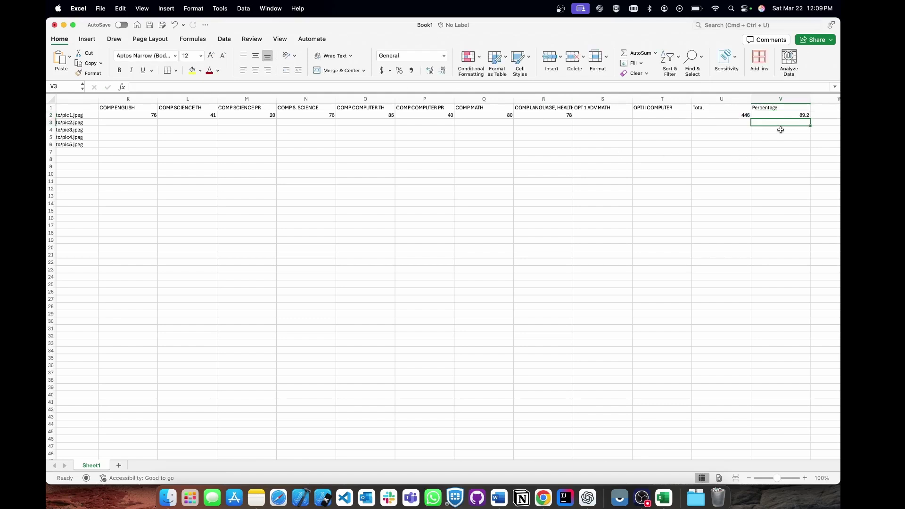
{"action": "scroll", "coordinate": [465, 160], "scroll_direction": "left", "scroll_amount": 15}
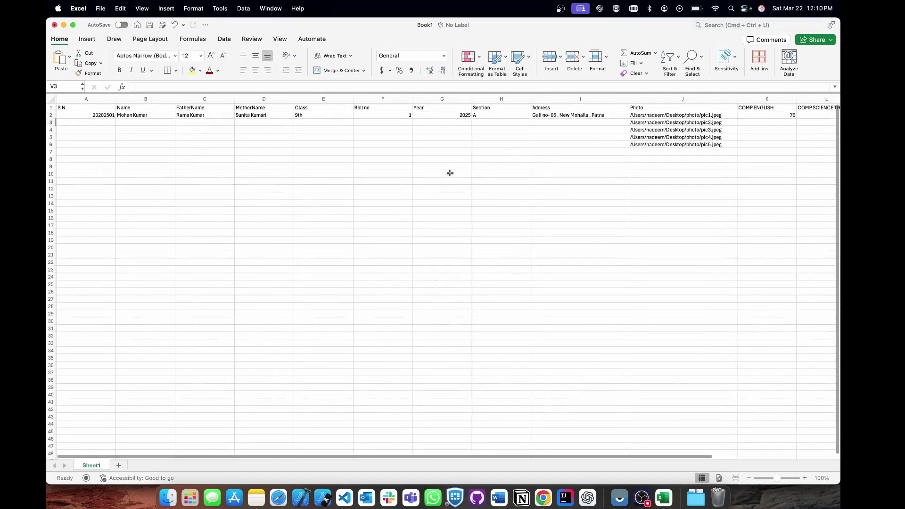
Return to cell A2 and look over the completed student records.
{"action": "left_click", "coordinate": [97, 116]}
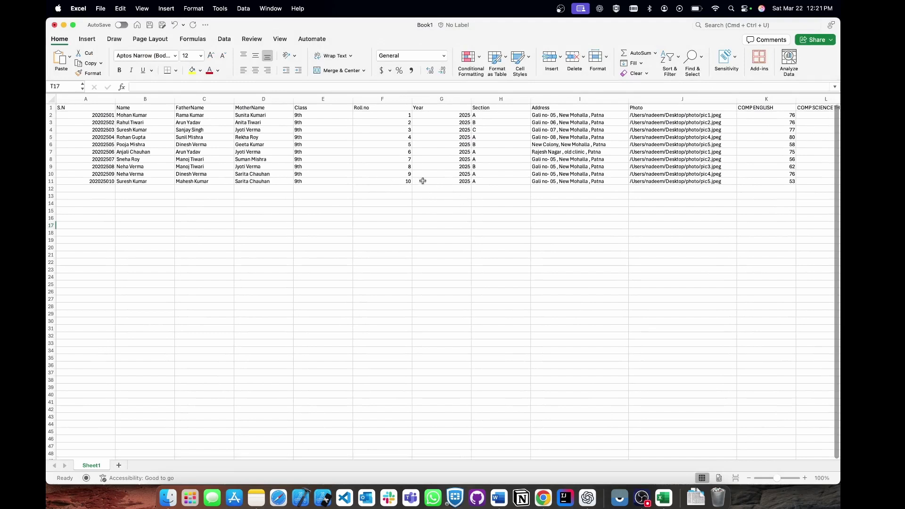
{"action": "scroll", "coordinate": [505, 181], "scroll_direction": "right", "scroll_amount": 8}
{"action": "scroll", "coordinate": [505, 181], "scroll_direction": "right", "scroll_amount": 9}
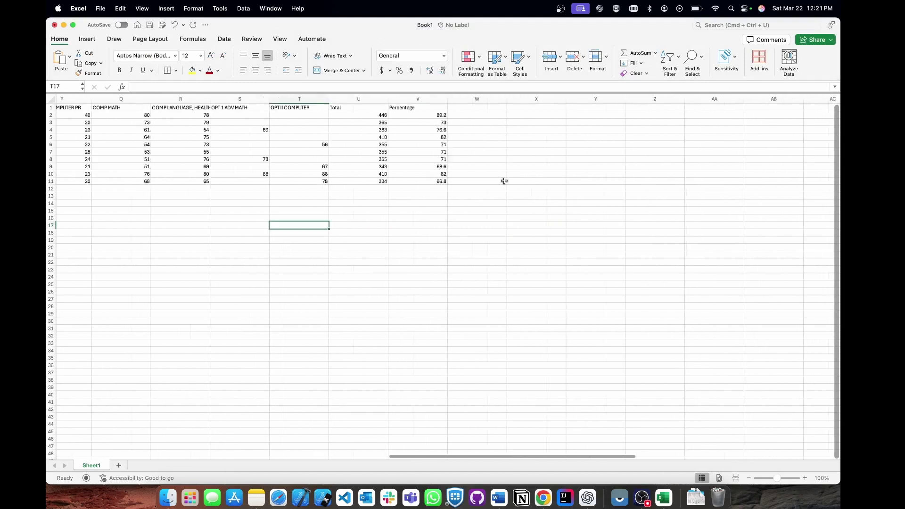
{"action": "scroll", "coordinate": [505, 181], "scroll_direction": "left", "scroll_amount": 8}
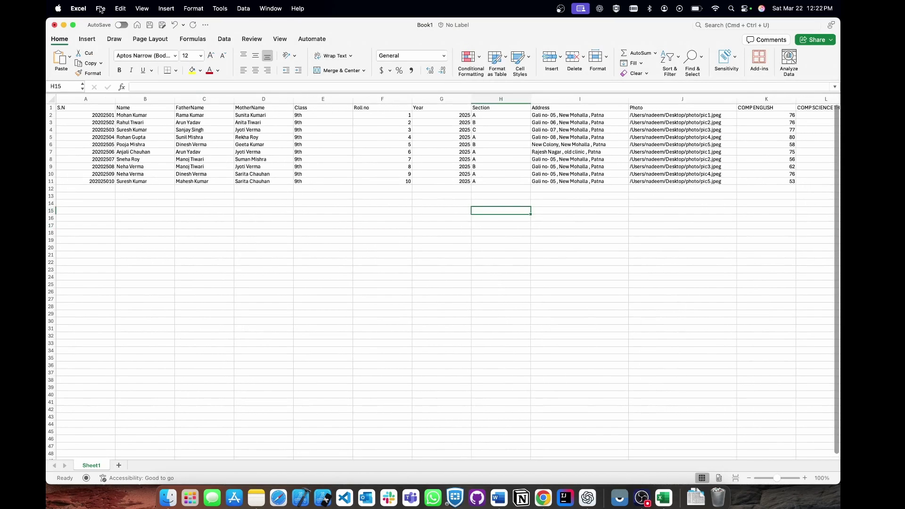
Save the workbook as MarksheetStudent and bring up the Word marksheet.
{"action": "left_click", "coordinate": [100, 9]}
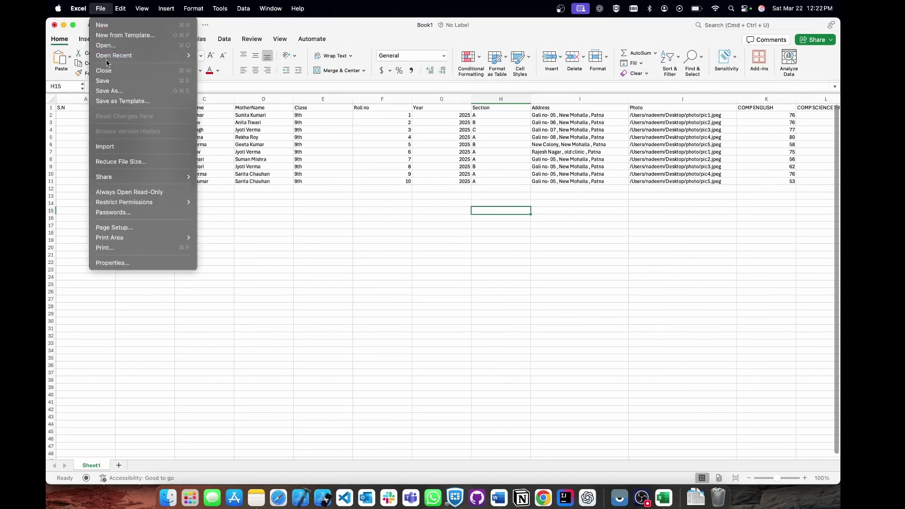
{"action": "left_click", "coordinate": [113, 91]}
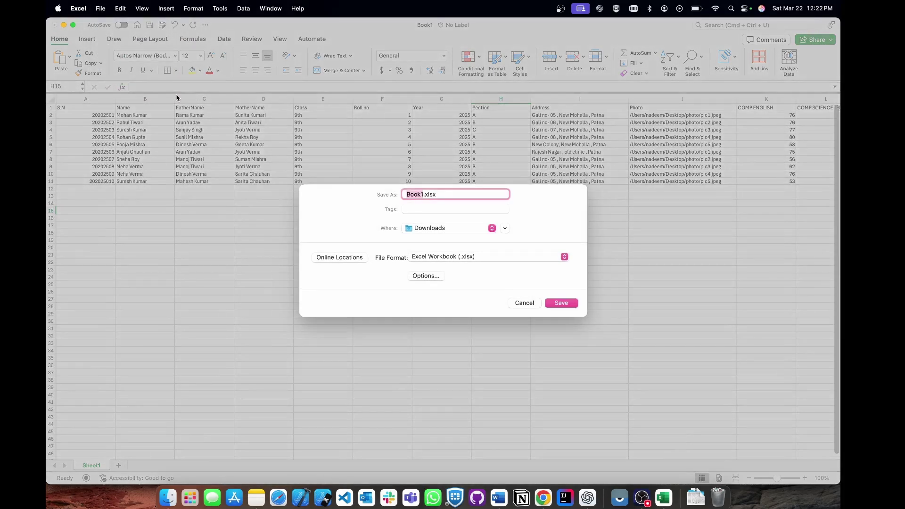
{"action": "type", "text": "MarksheetStudent"}
{"action": "key", "text": "Return"}
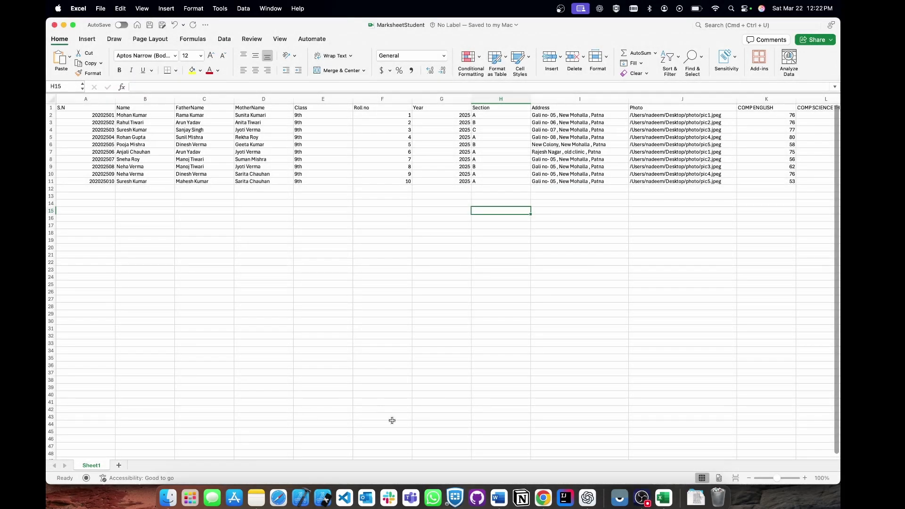
{"action": "left_click", "coordinate": [499, 498]}
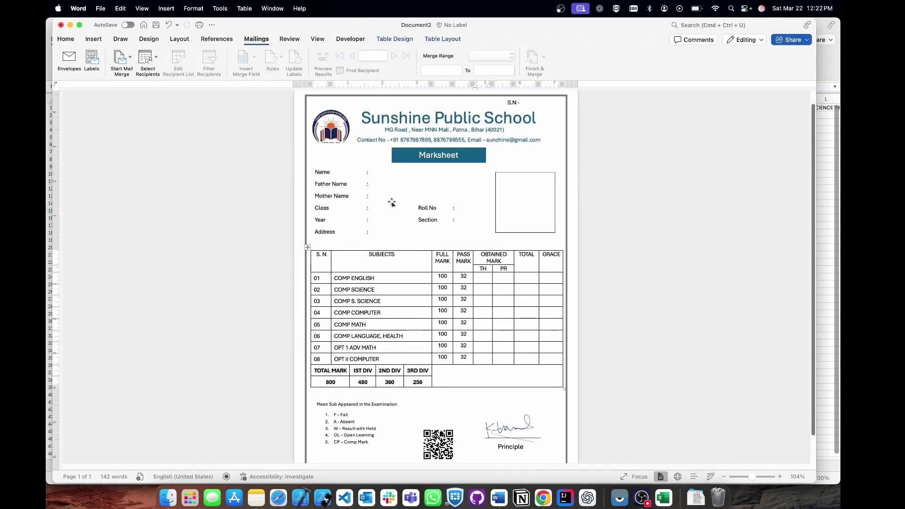
Deselect the details text box and open Select Recipients under Start Mail Merge.
{"action": "scroll", "coordinate": [465, 266], "scroll_direction": "down", "scroll_amount": 2}
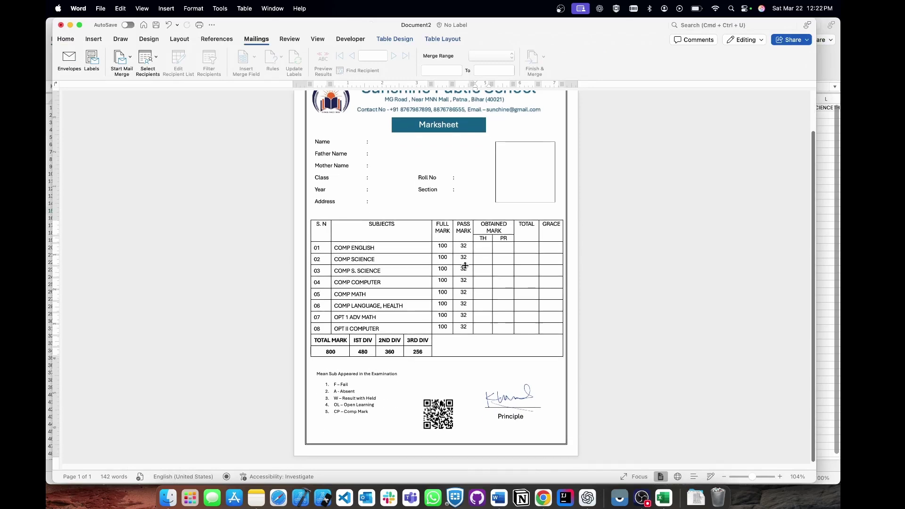
{"action": "scroll", "coordinate": [437, 197], "scroll_direction": "up", "scroll_amount": 2}
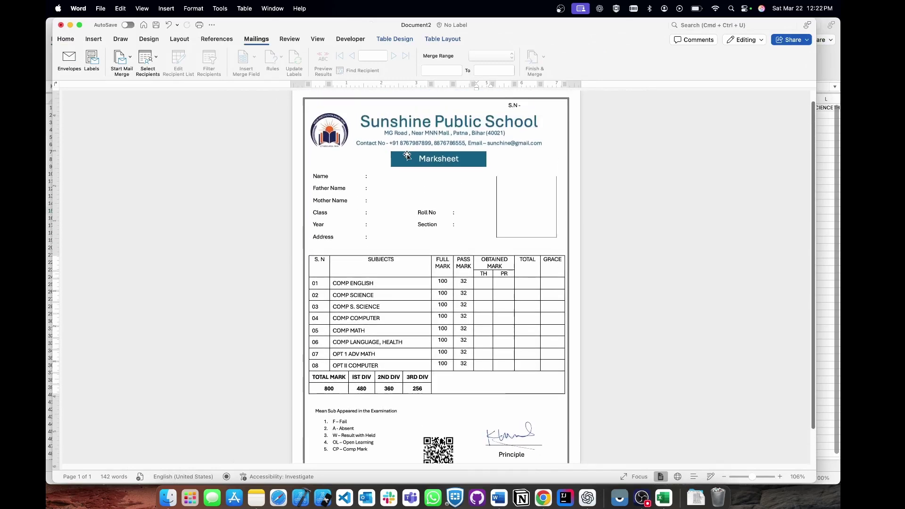
{"action": "left_click", "coordinate": [437, 197]}
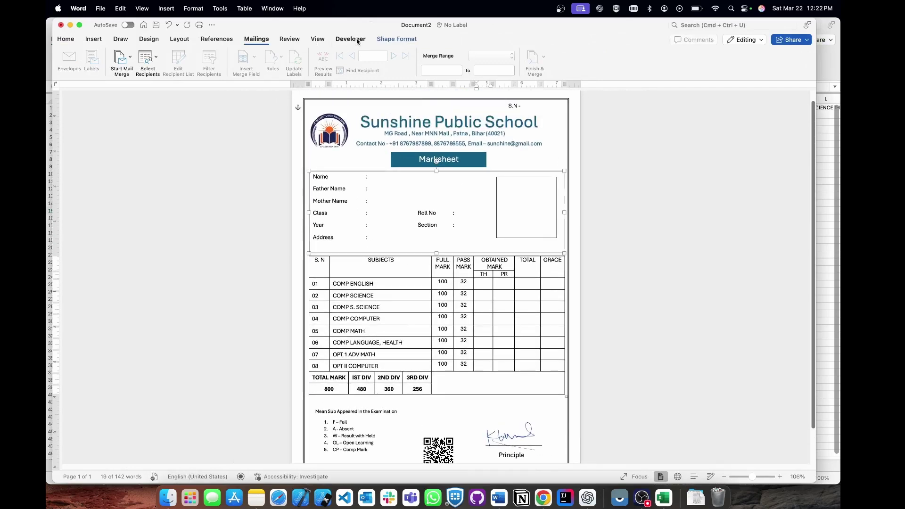
{"action": "scroll", "coordinate": [323, 134], "scroll_direction": "up", "scroll_amount": 2}
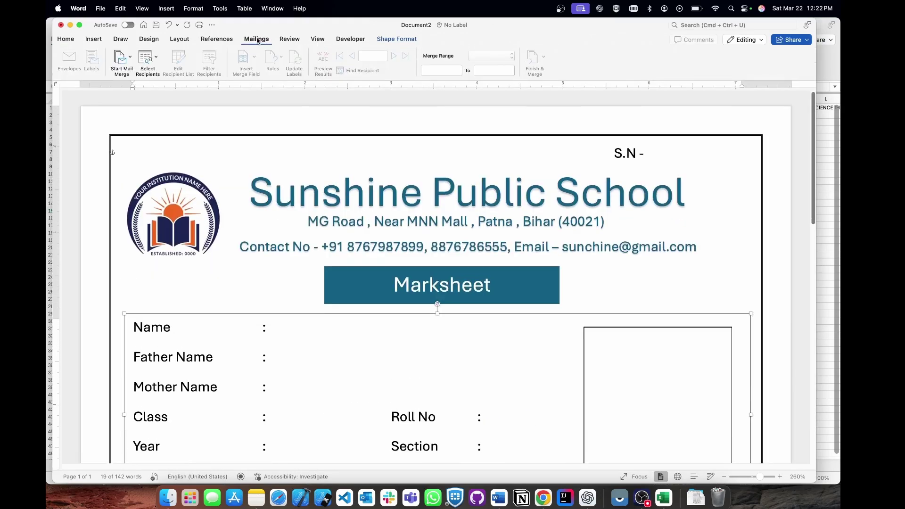
{"action": "scroll", "coordinate": [323, 134], "scroll_direction": "down", "scroll_amount": 5}
{"action": "scroll", "coordinate": [323, 134], "scroll_direction": "up", "scroll_amount": 3}
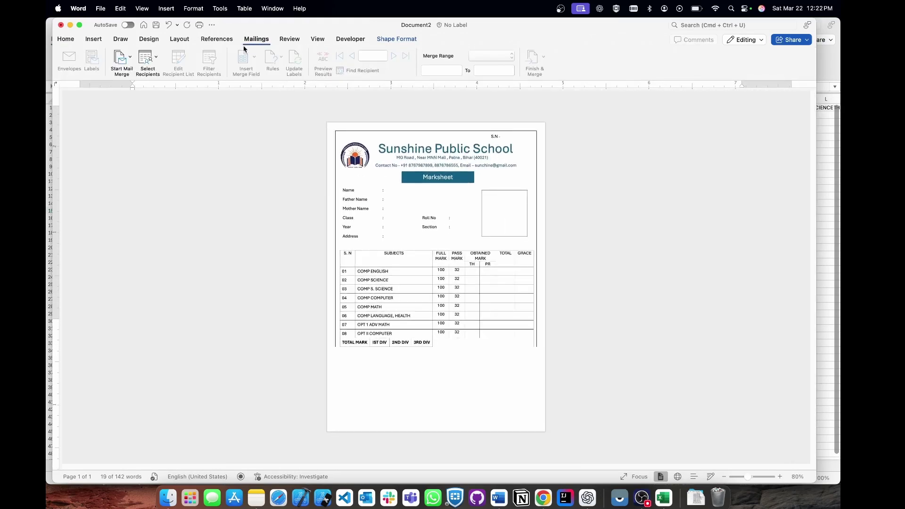
{"action": "left_click", "coordinate": [307, 188]}
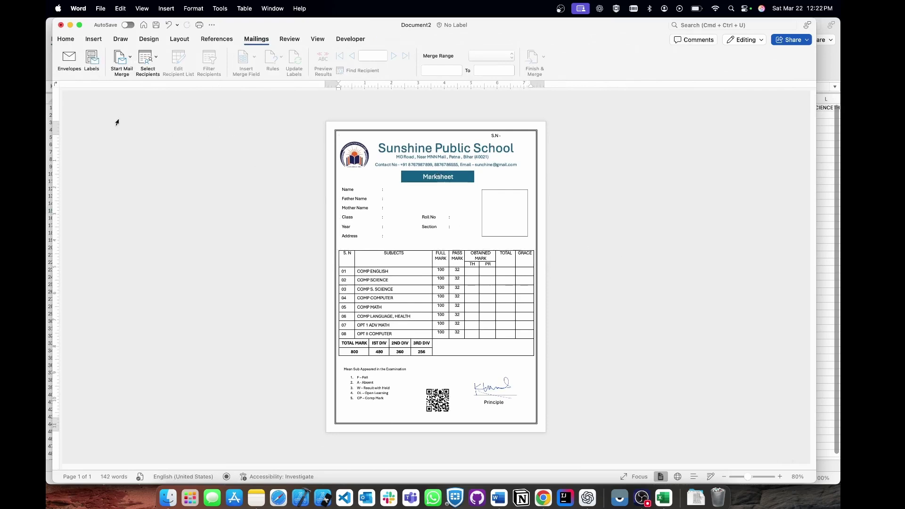
{"action": "left_click", "coordinate": [123, 65]}
{"action": "left_click", "coordinate": [147, 60]}
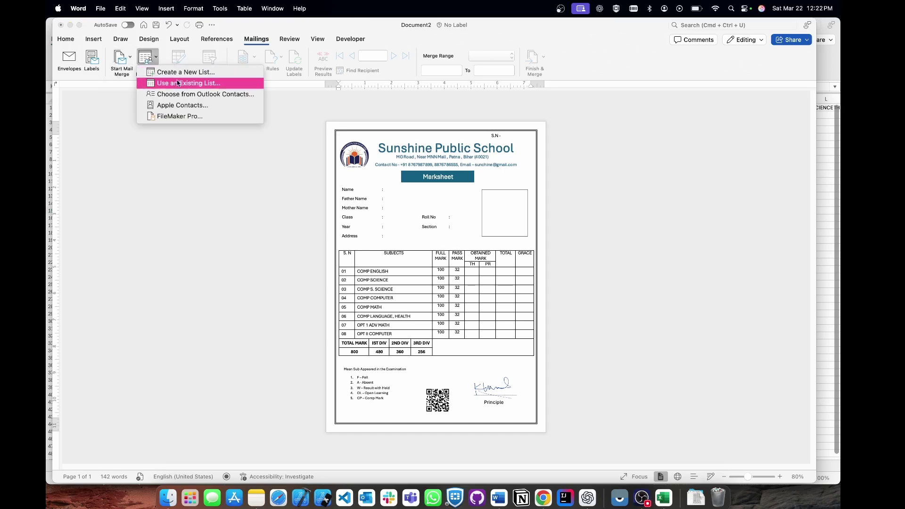
Use Existing List: pick Downloads > MarksheetStudent.xlsx, accept the prompt, and choose Entire Workbook.
{"action": "left_click", "coordinate": [184, 84]}
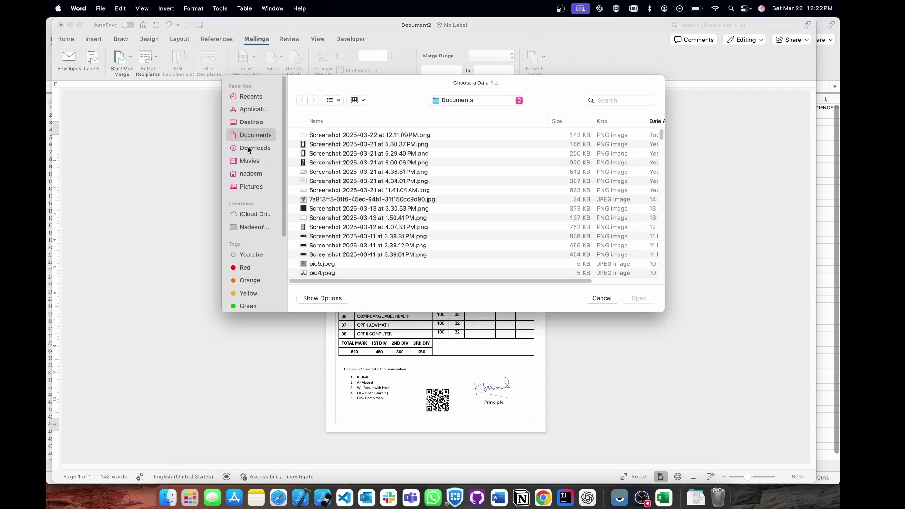
{"action": "left_click", "coordinate": [255, 148]}
{"action": "left_click", "coordinate": [381, 138]}
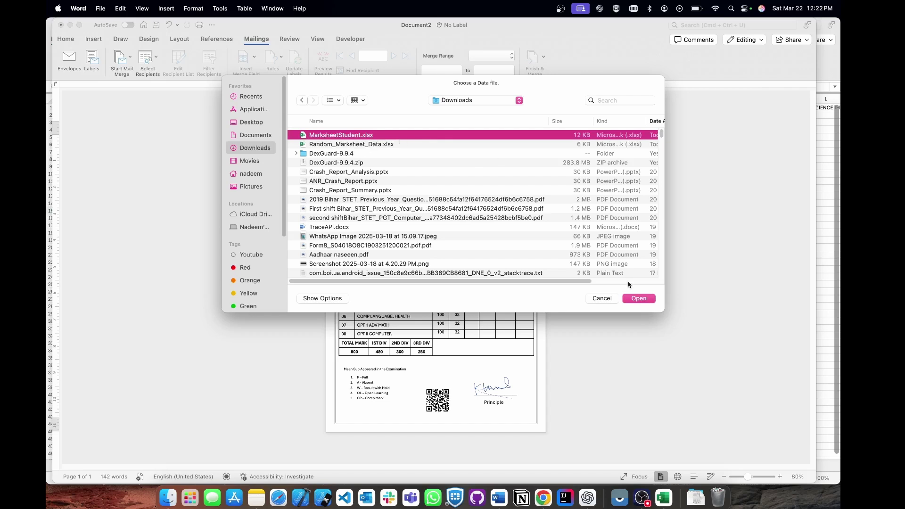
{"action": "left_click", "coordinate": [639, 299]}
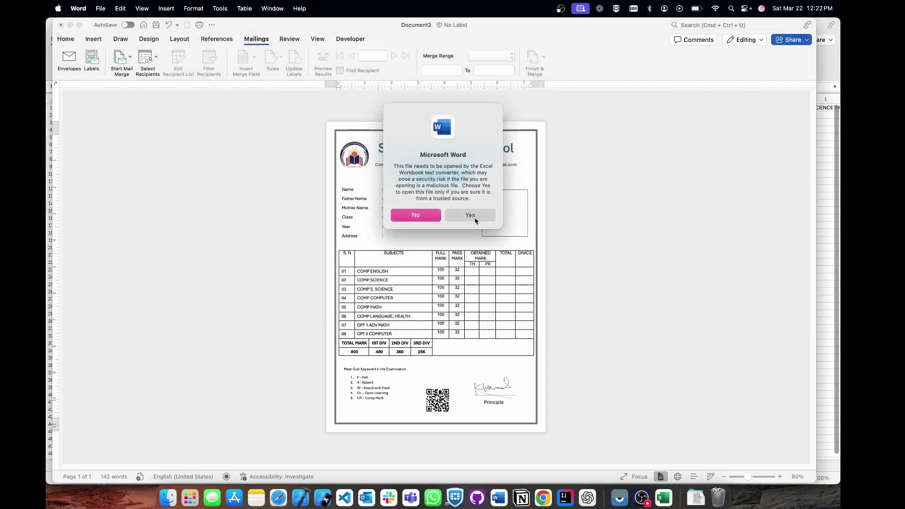
{"action": "left_click", "coordinate": [474, 218]}
{"action": "left_click", "coordinate": [438, 148]}
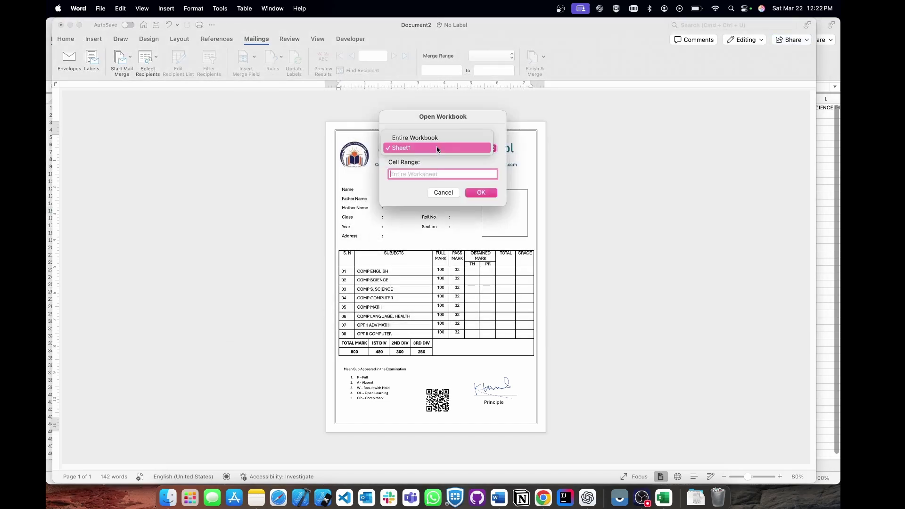
{"action": "left_click", "coordinate": [429, 137]}
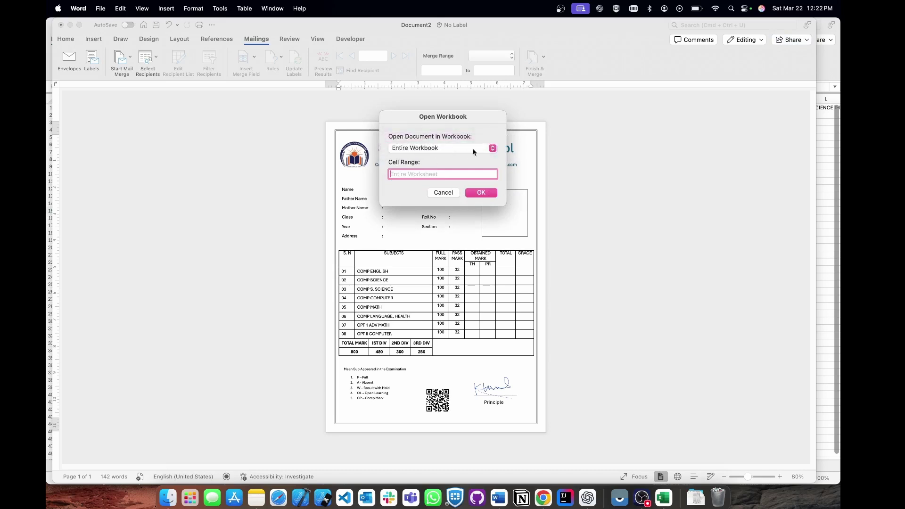
{"action": "left_click", "coordinate": [480, 195]}
Insert the «SN» merge field after 'S.N -' and place the caret after the Name colon.
{"action": "scroll", "coordinate": [457, 219], "scroll_direction": "up", "scroll_amount": 5}
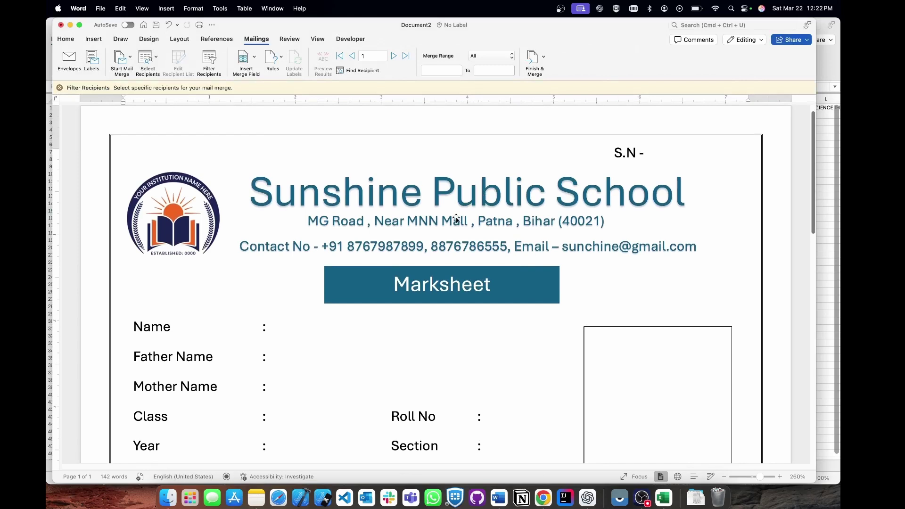
{"action": "scroll", "coordinate": [457, 220], "scroll_direction": "down", "scroll_amount": 5}
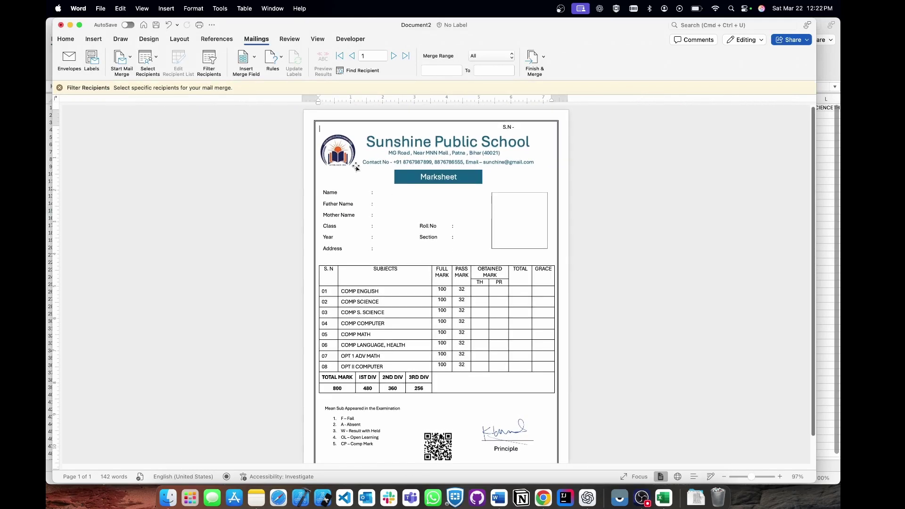
{"action": "left_click", "coordinate": [245, 65]}
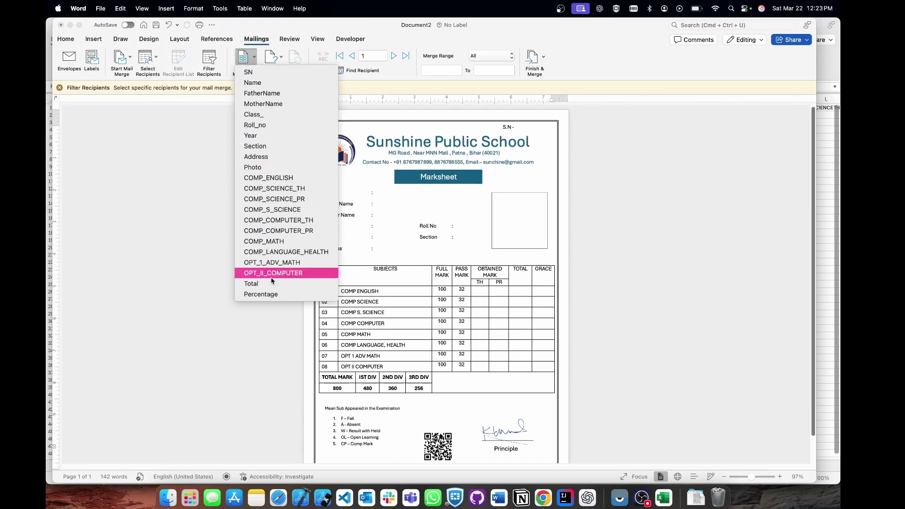
{"action": "left_click", "coordinate": [244, 376]}
{"action": "left_click", "coordinate": [385, 193]}
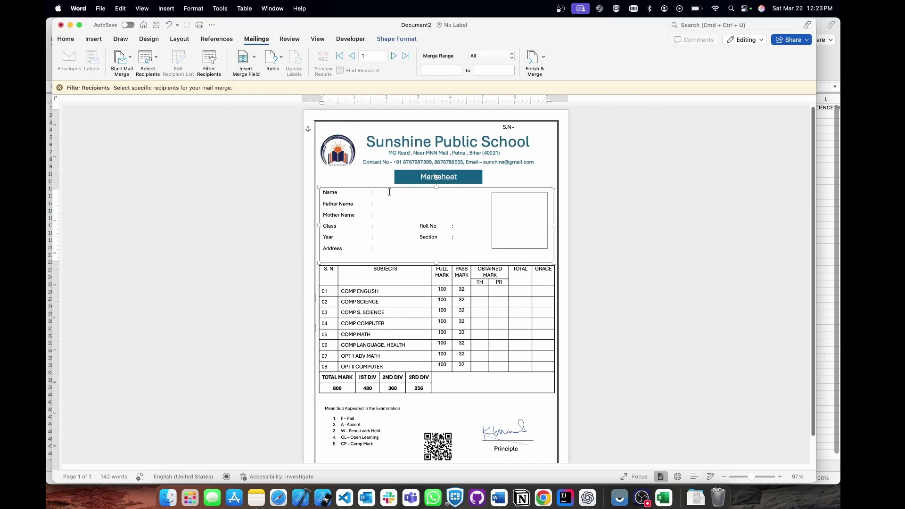
{"action": "left_click", "coordinate": [519, 128]}
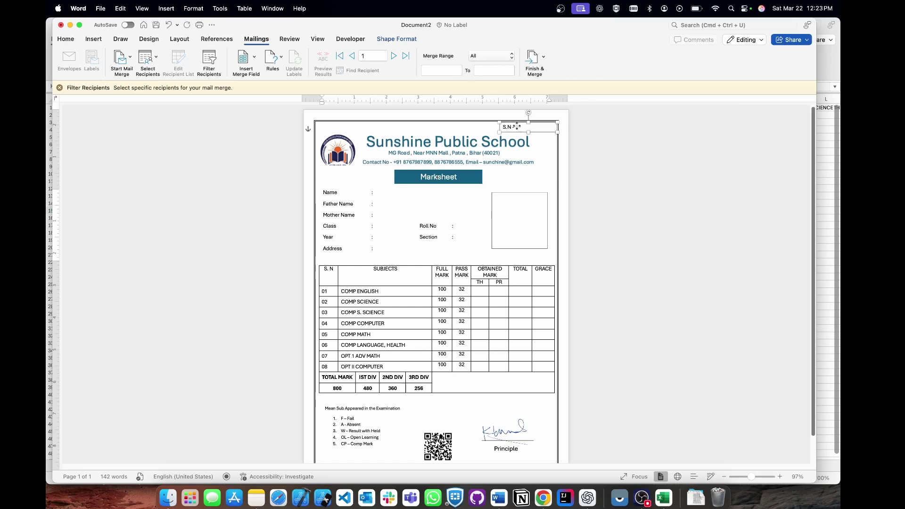
{"action": "left_click", "coordinate": [243, 57]}
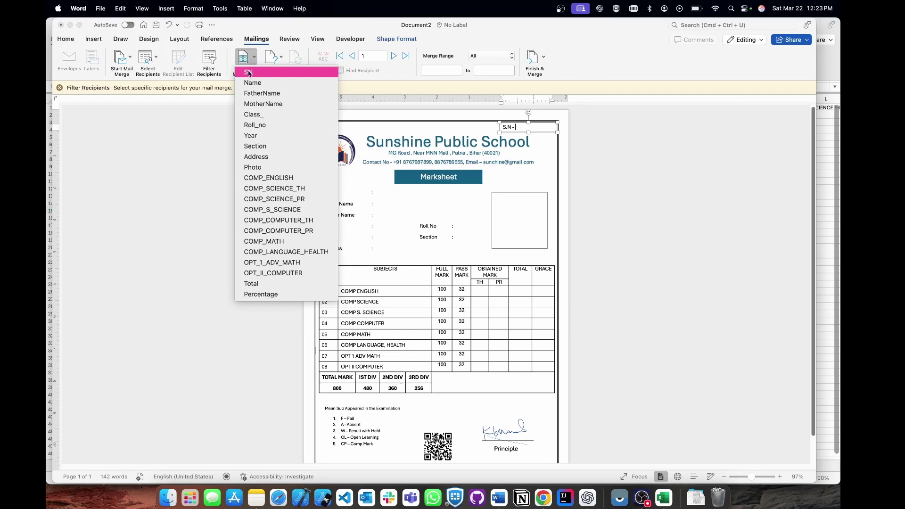
{"action": "left_click", "coordinate": [253, 73]}
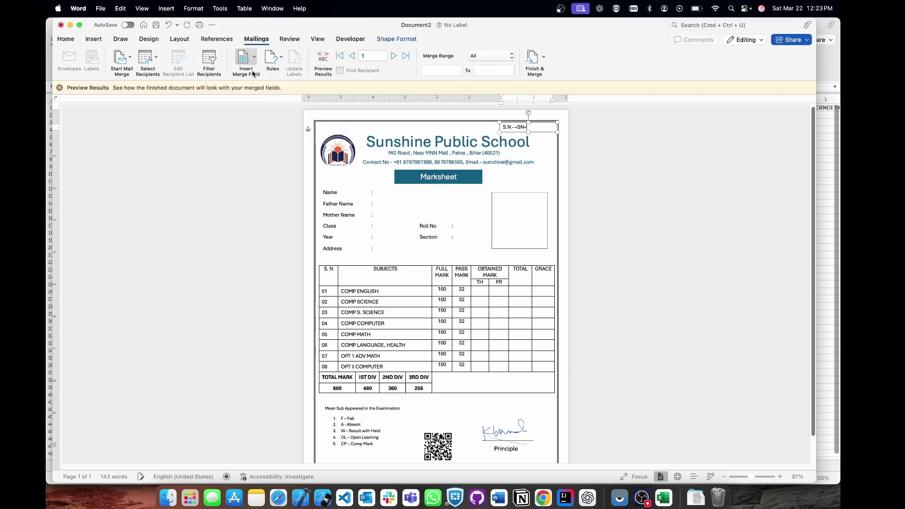
{"action": "left_click", "coordinate": [383, 193]}
{"action": "double_click", "coordinate": [382, 193]}
{"action": "left_click", "coordinate": [260, 298]}
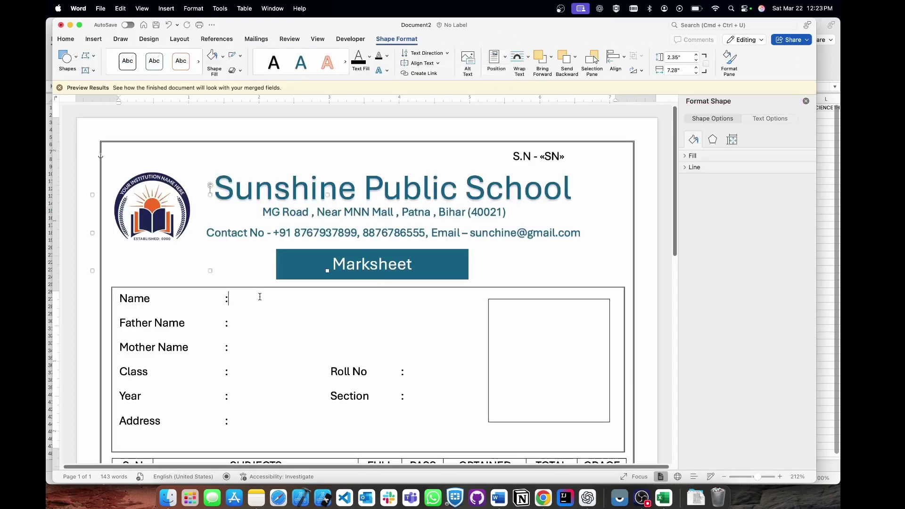
Insert the Name, FatherName, MotherName and Class_ merge fields after their labels.
{"action": "left_click", "coordinate": [256, 39]}
{"action": "left_click", "coordinate": [243, 57]}
{"action": "left_click", "coordinate": [262, 81]}
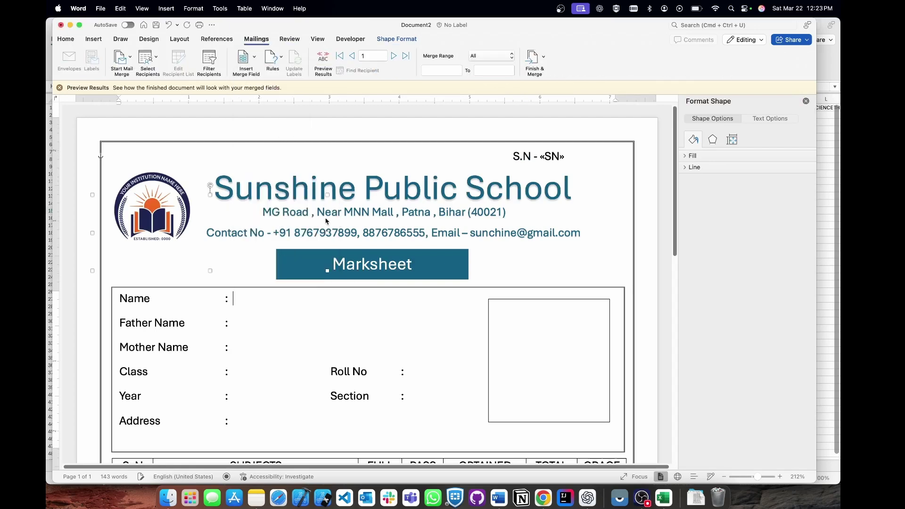
{"action": "scroll", "coordinate": [295, 283], "scroll_direction": "down", "scroll_amount": 1}
{"action": "scroll", "coordinate": [295, 283], "scroll_direction": "down", "scroll_amount": 1}
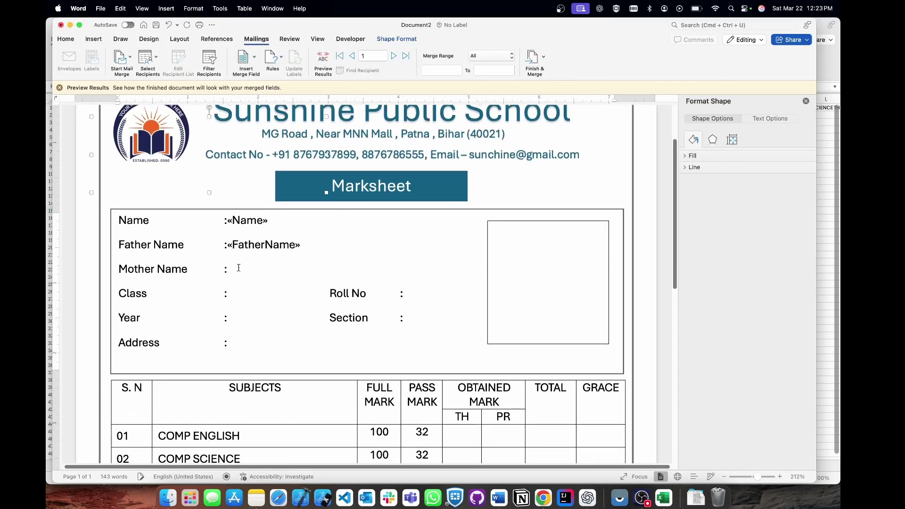
{"action": "left_click", "coordinate": [245, 57]}
{"action": "left_click", "coordinate": [260, 105]}
{"action": "left_click", "coordinate": [244, 57]}
{"action": "left_click", "coordinate": [252, 115]}
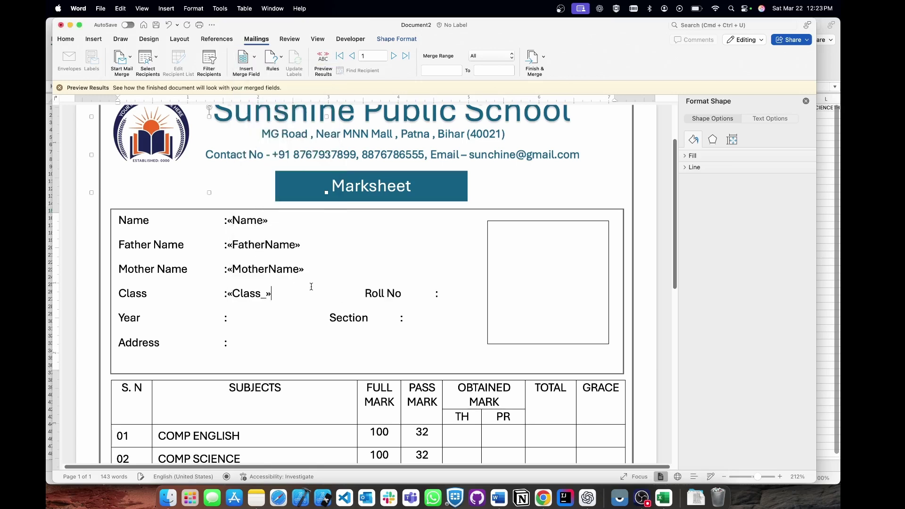
Insert the Roll_no, Year, Section and Address merge fields after their labels.
{"action": "left_click", "coordinate": [244, 57]}
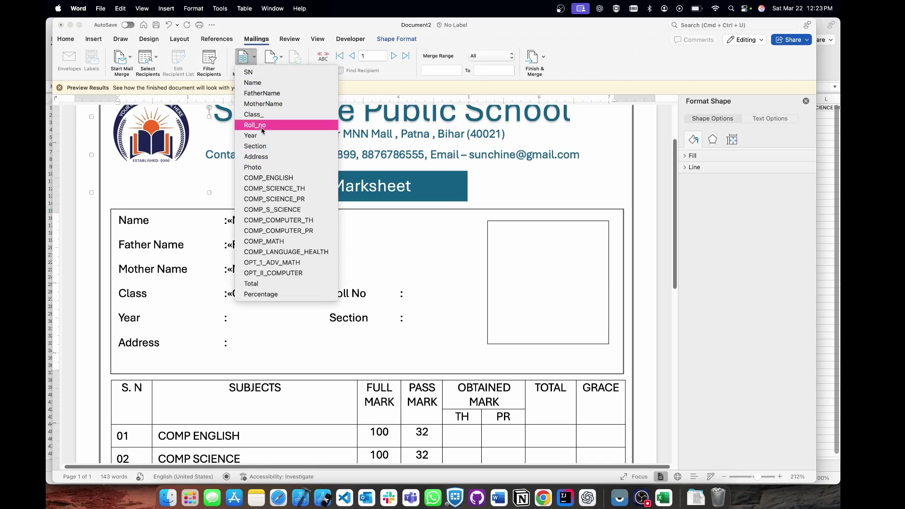
{"action": "left_click", "coordinate": [255, 125]}
{"action": "left_click", "coordinate": [238, 318]}
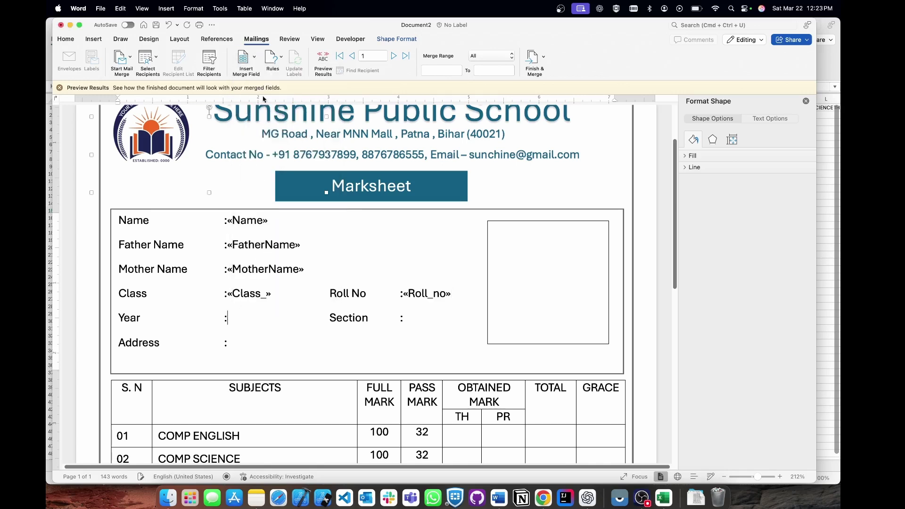
{"action": "left_click", "coordinate": [244, 57]}
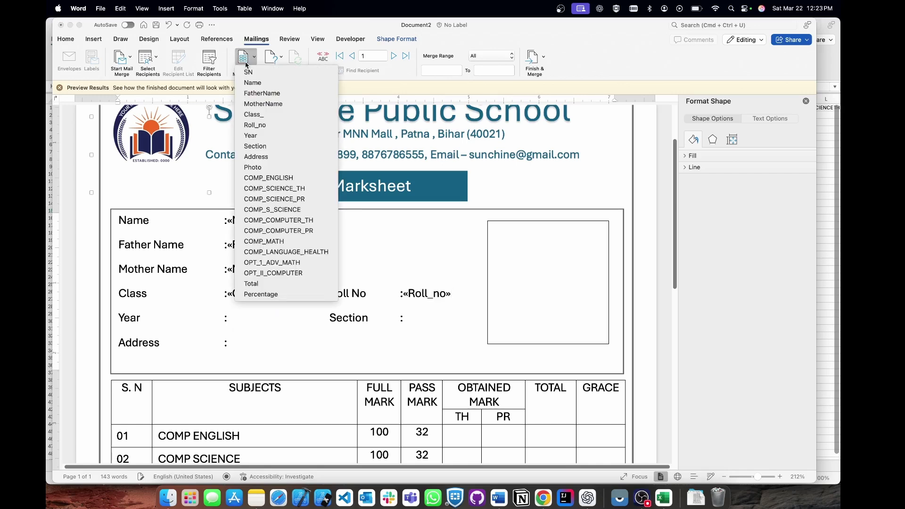
{"action": "left_click", "coordinate": [271, 136]}
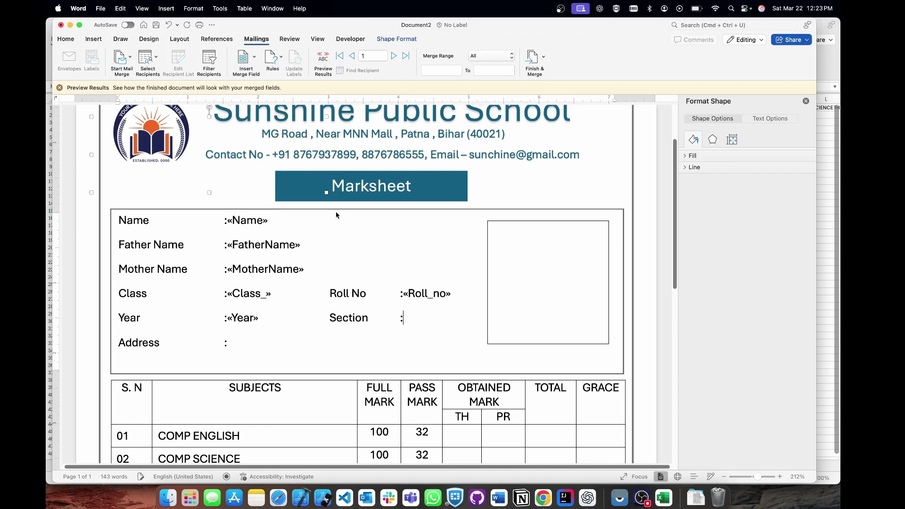
{"action": "left_click", "coordinate": [244, 57]}
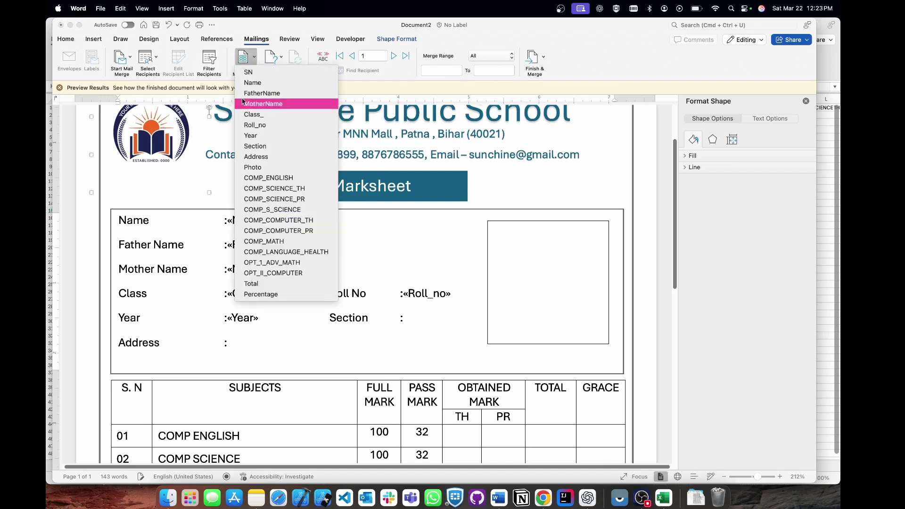
{"action": "left_click", "coordinate": [263, 147]}
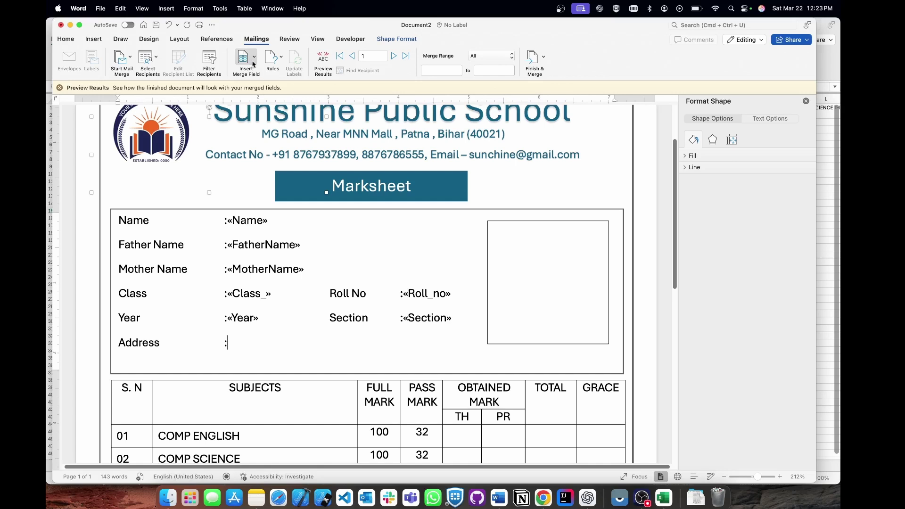
{"action": "left_click", "coordinate": [244, 57]}
{"action": "left_click", "coordinate": [255, 158]}
{"action": "scroll", "coordinate": [364, 288], "scroll_direction": "down", "scroll_amount": 8}
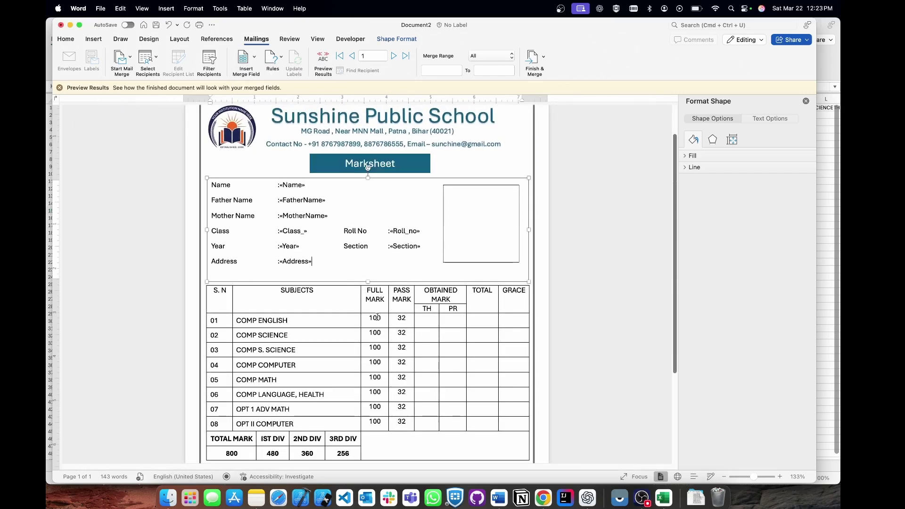
Insert COMP_ENGLISH, COMP_SCIENCE_TH and COMP_SCIENCE_PR into the English and Science mark cells.
{"action": "left_click", "coordinate": [422, 322]}
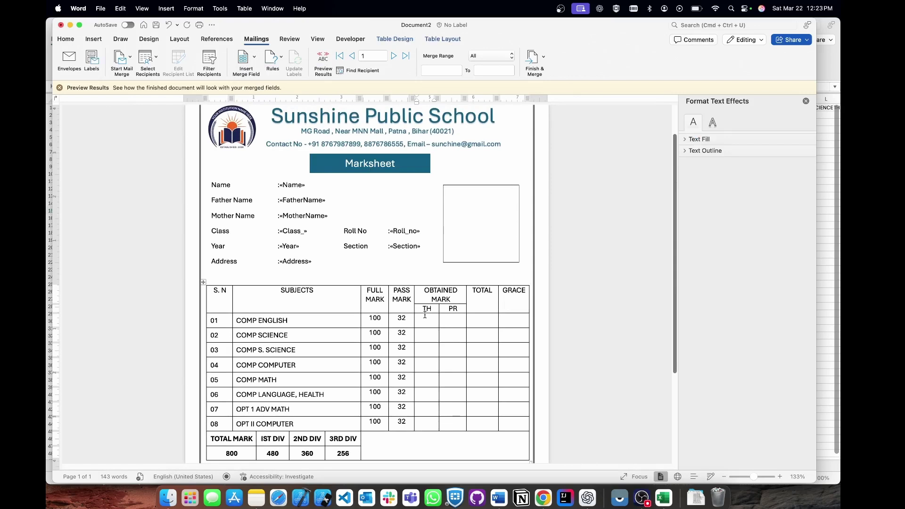
{"action": "left_click", "coordinate": [253, 61]}
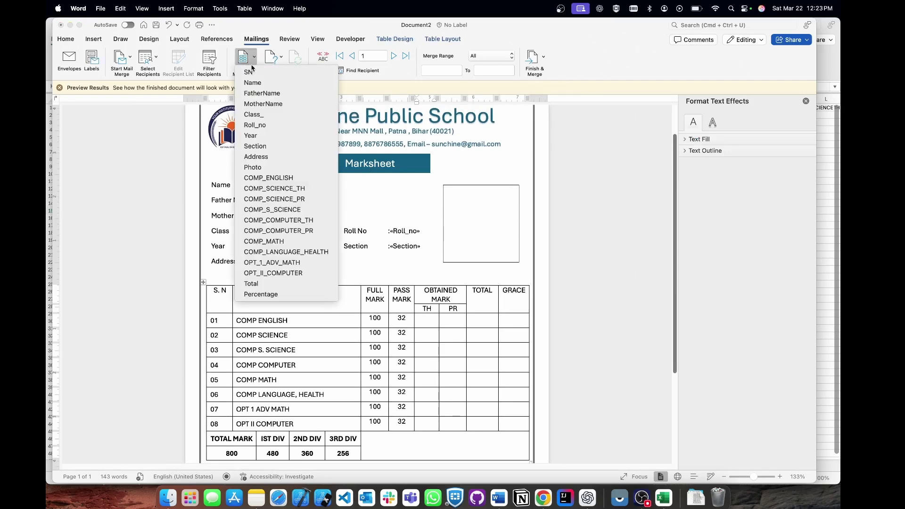
{"action": "left_click", "coordinate": [261, 178]}
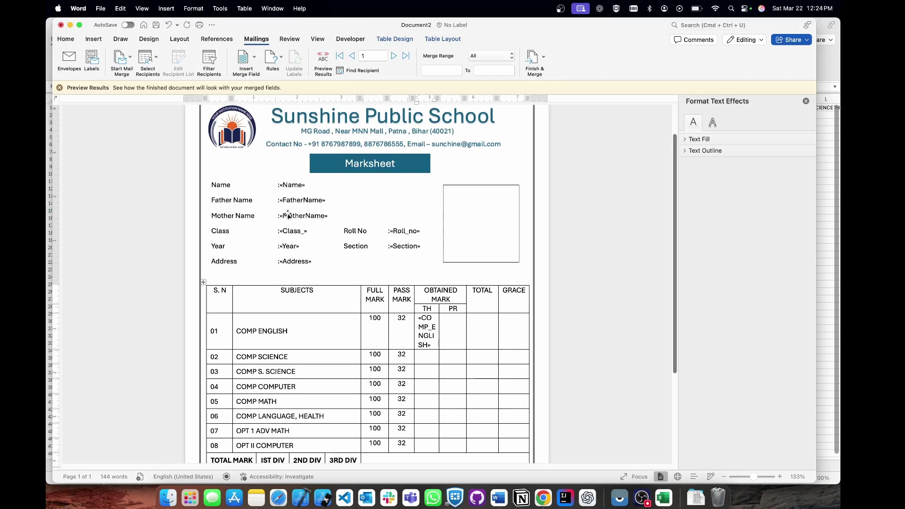
{"action": "left_click", "coordinate": [251, 67]}
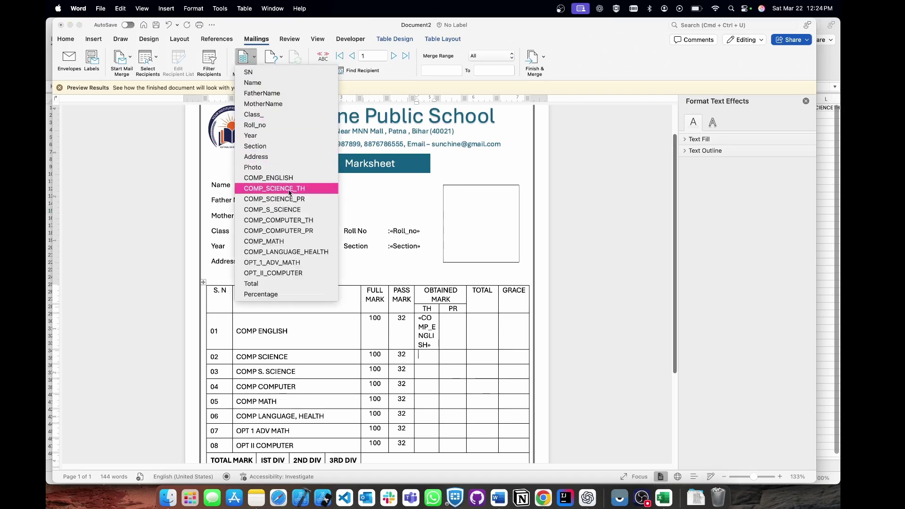
{"action": "left_click", "coordinate": [275, 188]}
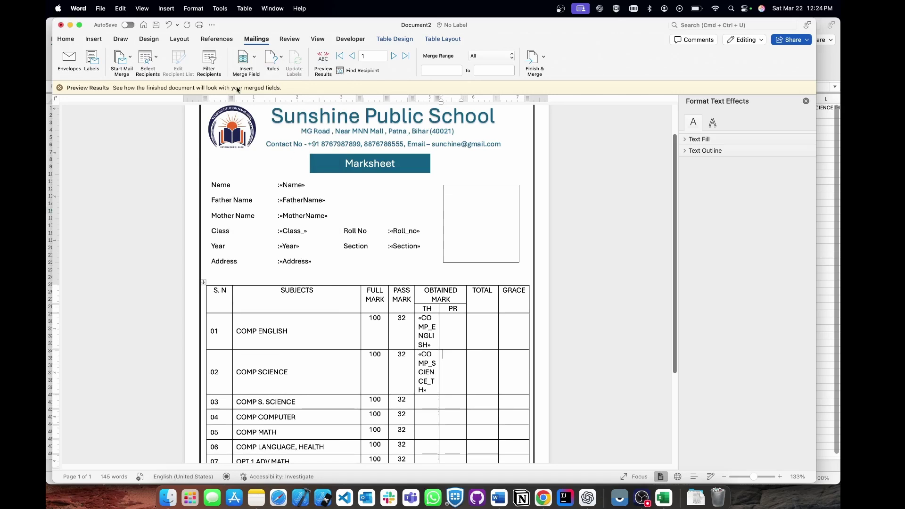
{"action": "left_click", "coordinate": [243, 57]}
{"action": "left_click", "coordinate": [284, 200]}
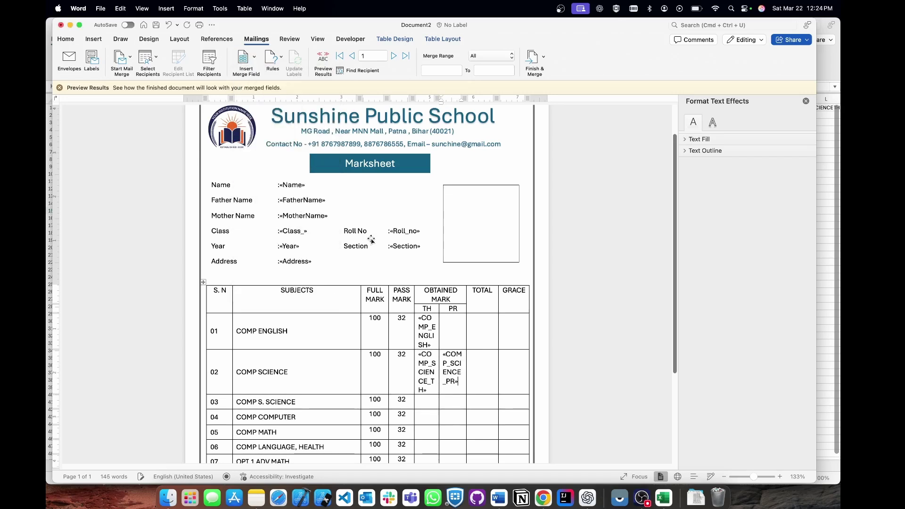
Insert COMP_S_SCIENCE, COMP_COMPUTER_TH and COMP_COMPUTER_PR into rows 03 and 04.
{"action": "scroll", "coordinate": [423, 277], "scroll_direction": "down", "scroll_amount": 5}
{"action": "left_click", "coordinate": [422, 276]}
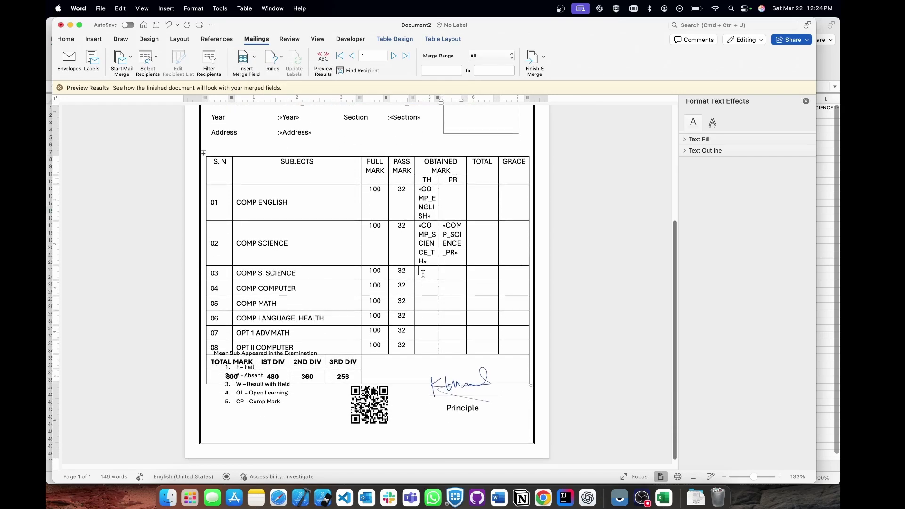
{"action": "left_click", "coordinate": [244, 58]}
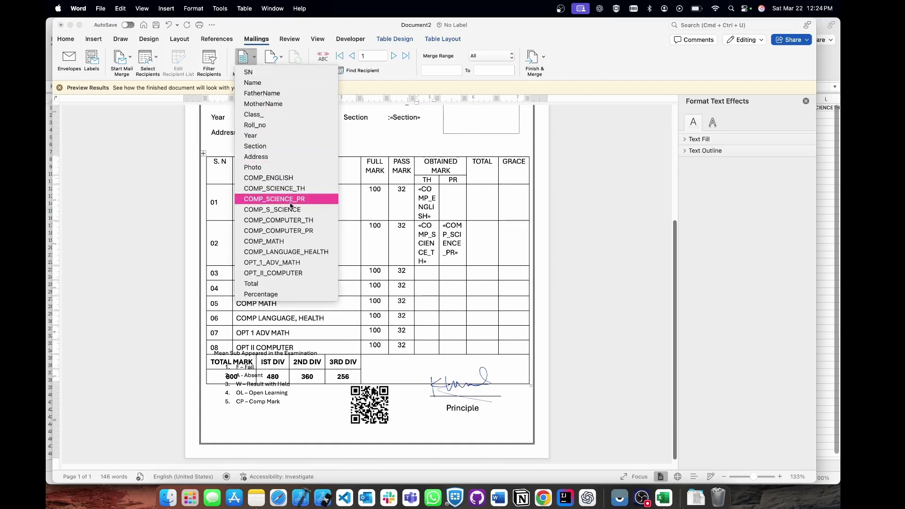
{"action": "left_click", "coordinate": [273, 210]}
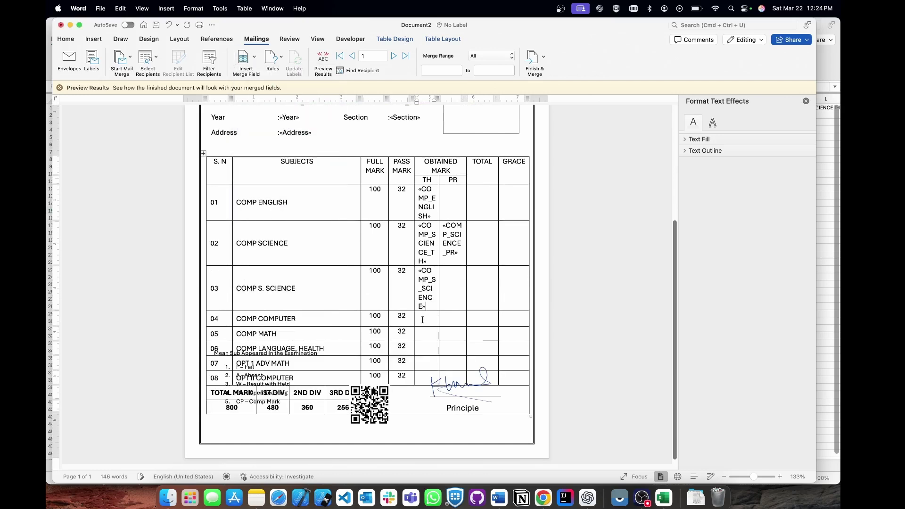
{"action": "left_click", "coordinate": [244, 58]}
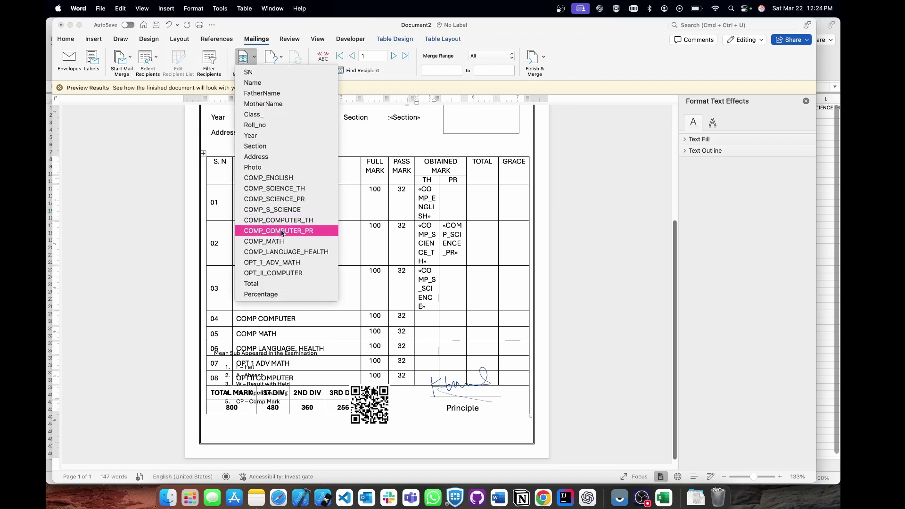
{"action": "left_click", "coordinate": [295, 223]}
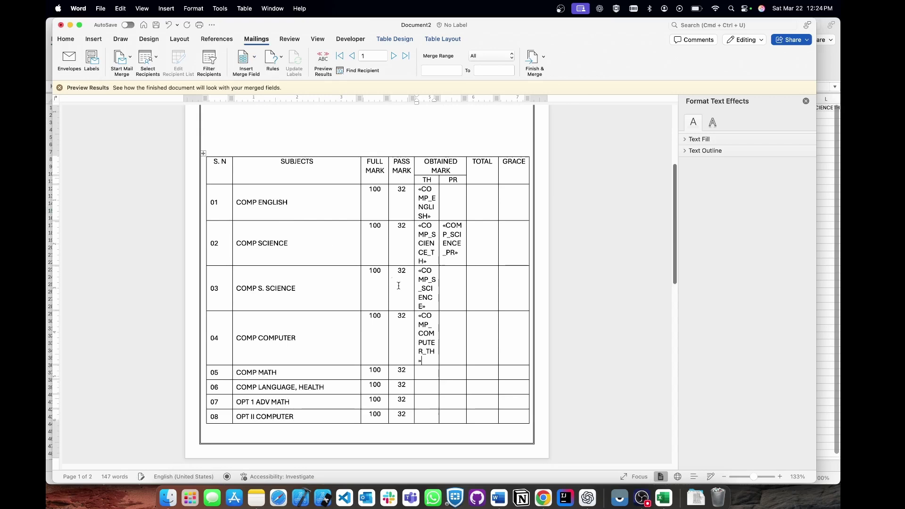
{"action": "left_click", "coordinate": [244, 57]}
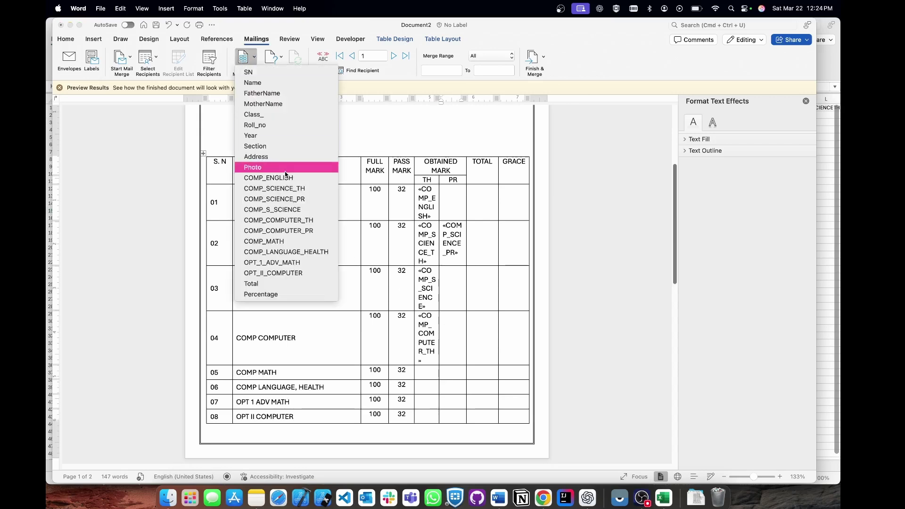
{"action": "left_click", "coordinate": [305, 231]}
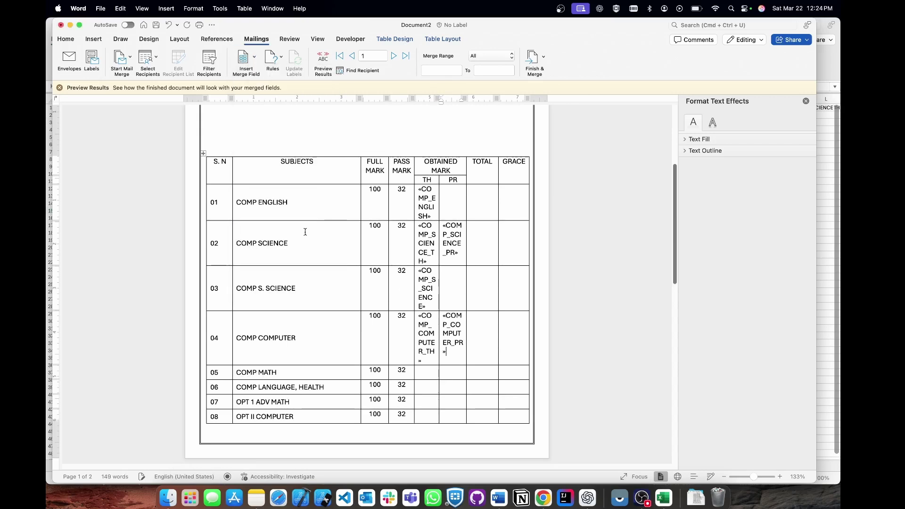
Insert COMP_MATH into row 05's TH cell and COMP_LANGUAGE_HEALTH into row 06.
{"action": "left_click", "coordinate": [421, 372]}
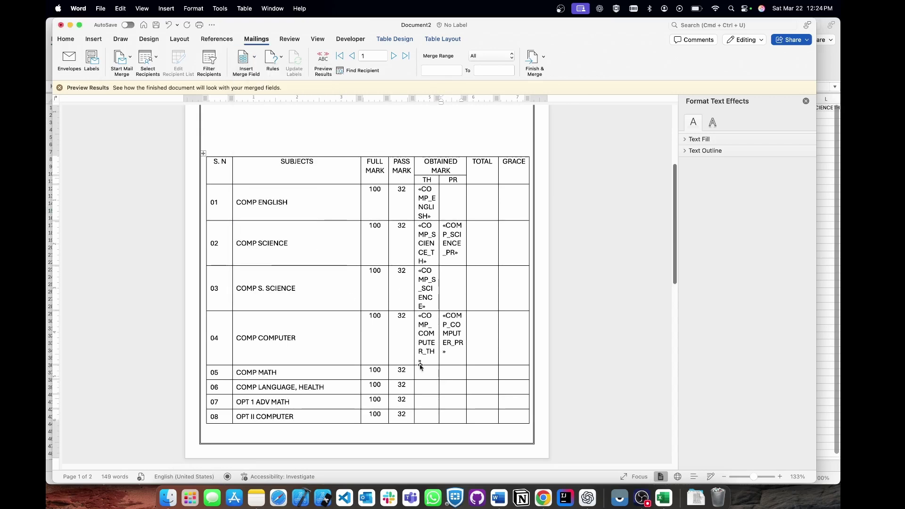
{"action": "left_click", "coordinate": [246, 62]}
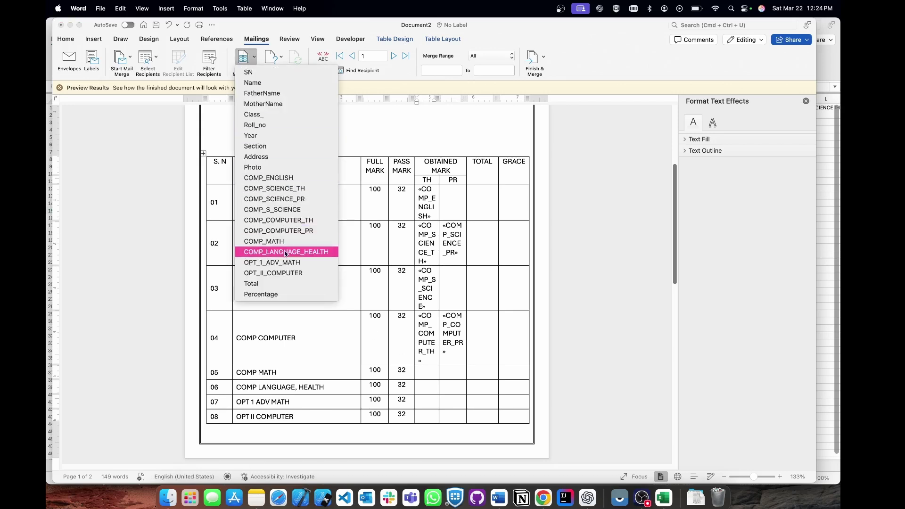
{"action": "left_click", "coordinate": [264, 241]}
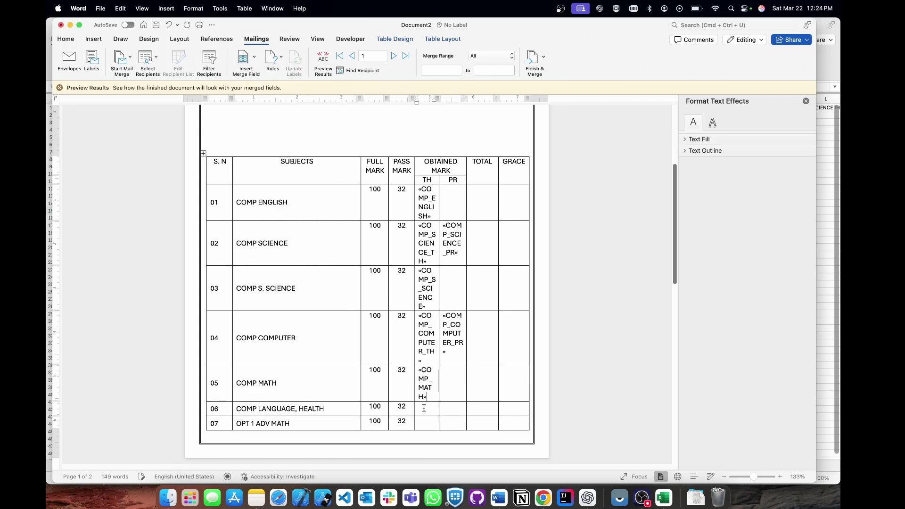
{"action": "scroll", "coordinate": [348, 226], "scroll_direction": "down", "scroll_amount": 3}
{"action": "left_click", "coordinate": [246, 62]}
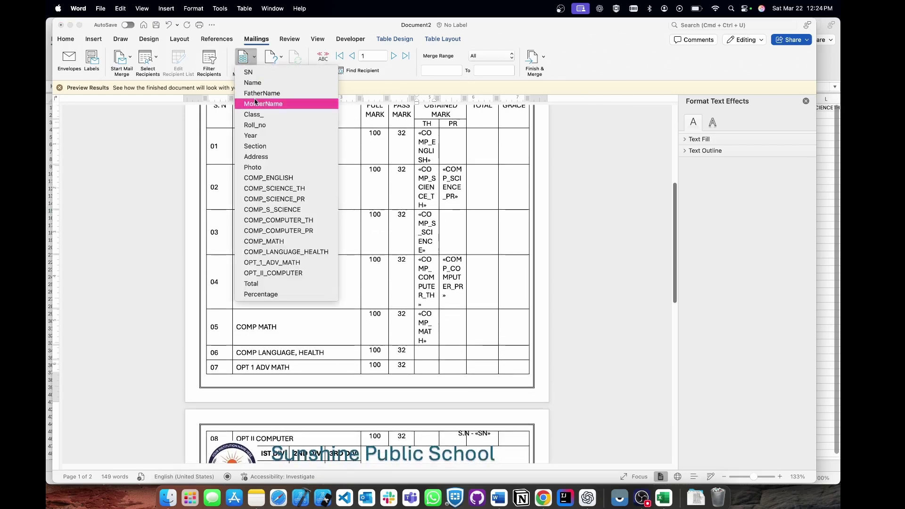
{"action": "left_click", "coordinate": [285, 252]}
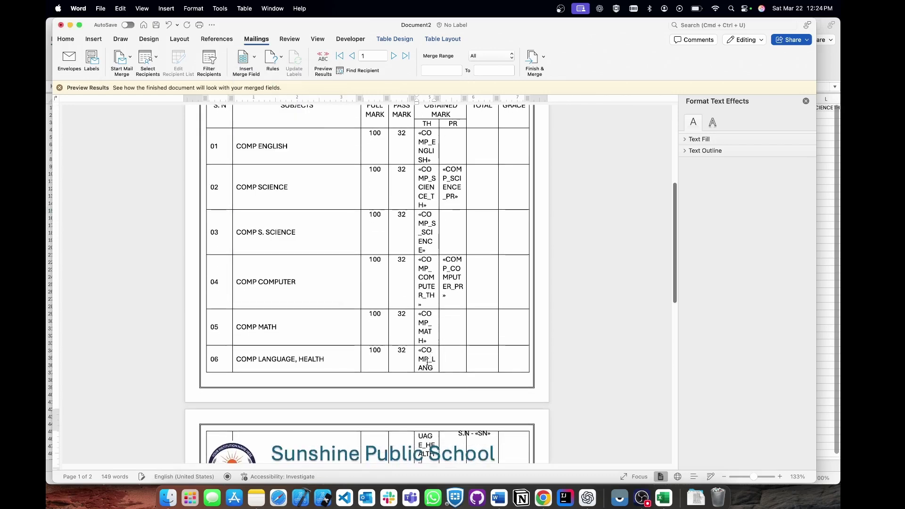
Insert COMP_LANGUAGE_HEALTH again, plus OPT_1_ADV_MATH and OPT_II_COMPUTER into rows 06, 07 and 08.
{"action": "scroll", "coordinate": [421, 369], "scroll_direction": "down", "scroll_amount": 5}
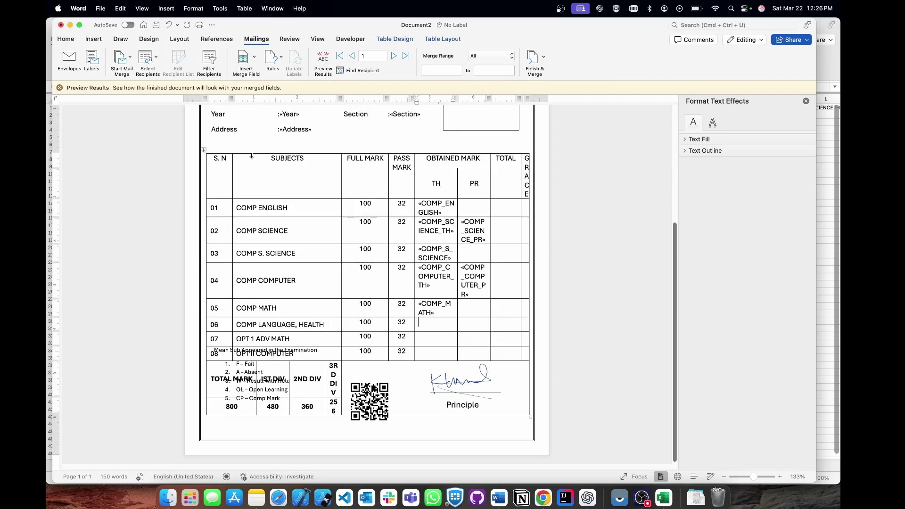
{"action": "left_click", "coordinate": [243, 57]}
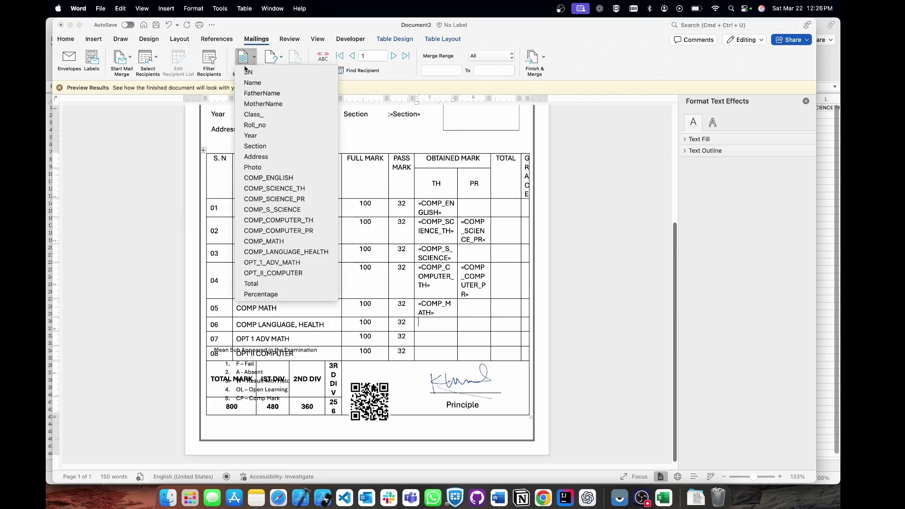
{"action": "left_click", "coordinate": [275, 252]}
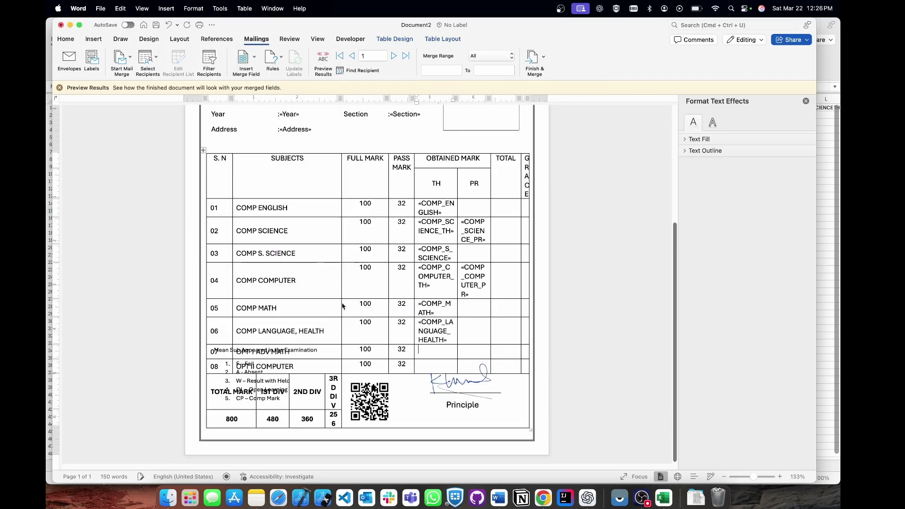
{"action": "left_click", "coordinate": [243, 57]}
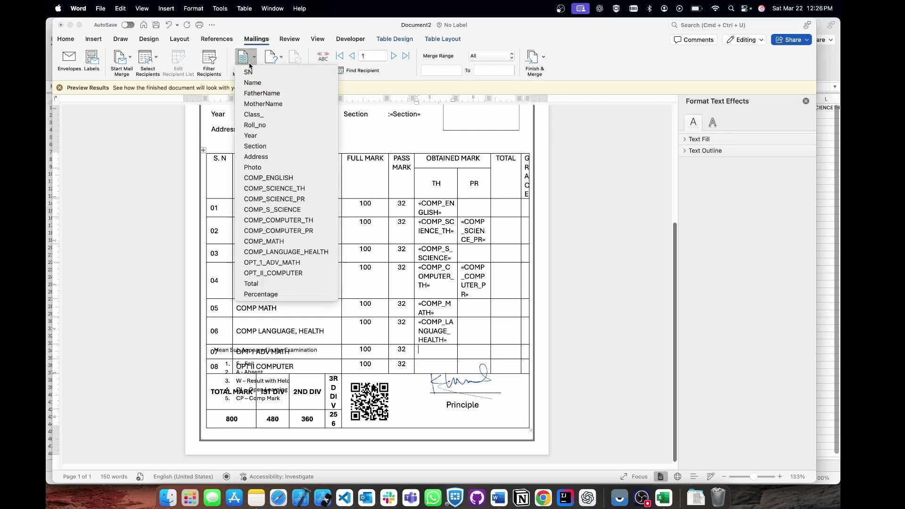
{"action": "left_click", "coordinate": [283, 263]}
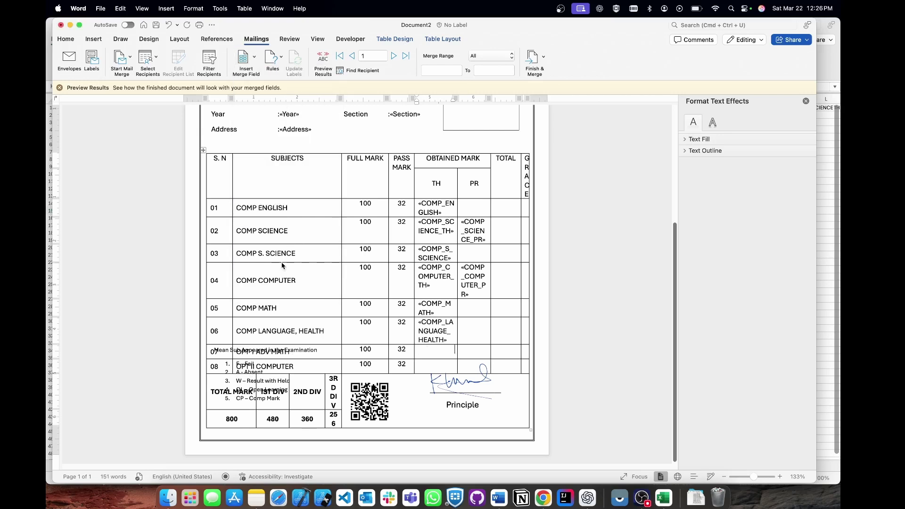
{"action": "left_click", "coordinate": [420, 370]}
{"action": "left_click", "coordinate": [244, 58]}
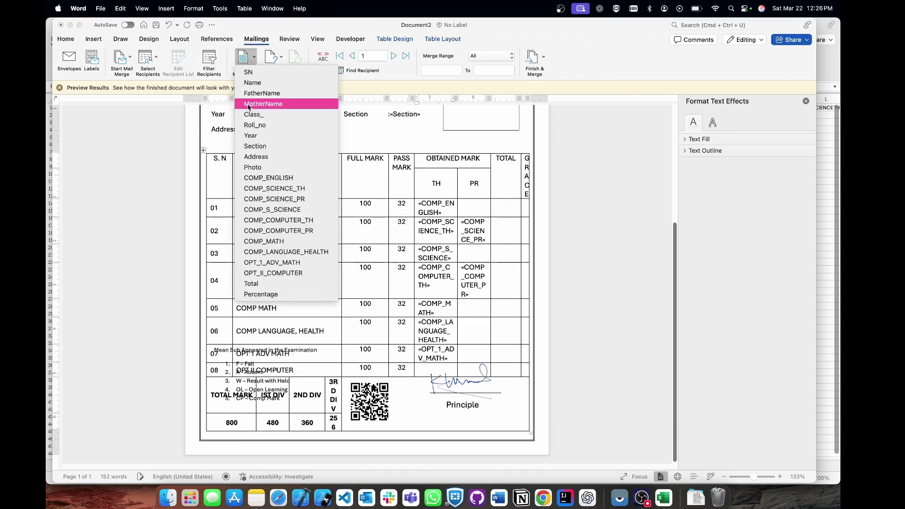
{"action": "left_click", "coordinate": [278, 273]}
Insert COMP_S_SCIENCE fields into the TOTAL cells of rows 02 and 03.
{"action": "scroll", "coordinate": [371, 210], "scroll_direction": "down", "scroll_amount": 5}
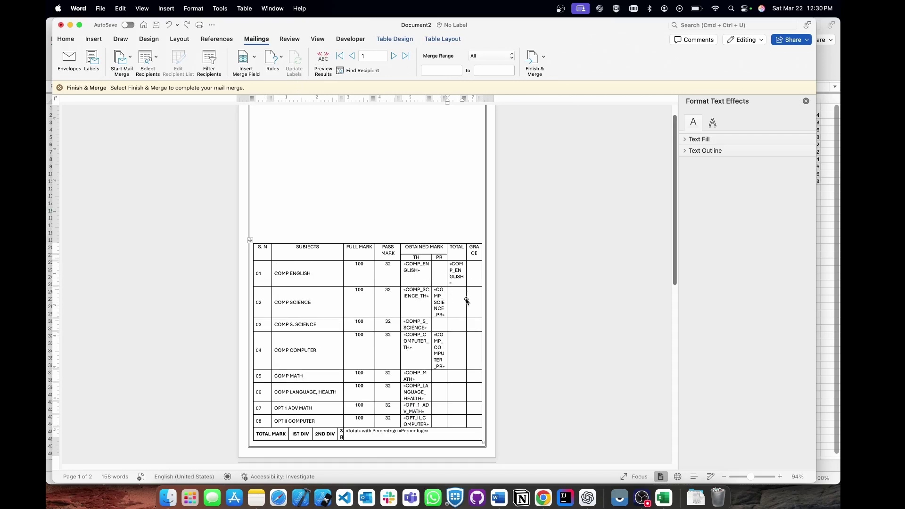
{"action": "left_click", "coordinate": [454, 298]}
{"action": "left_click", "coordinate": [243, 69]}
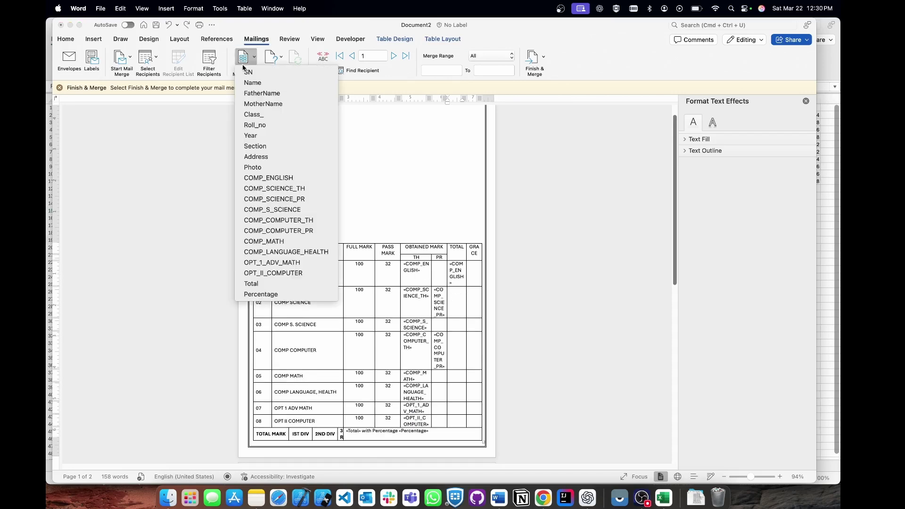
{"action": "left_click", "coordinate": [281, 210]}
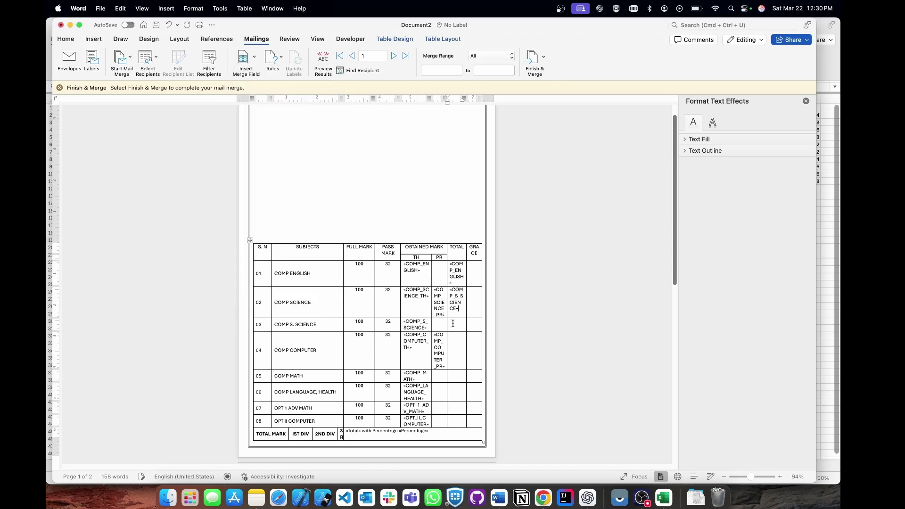
{"action": "left_click", "coordinate": [245, 70]}
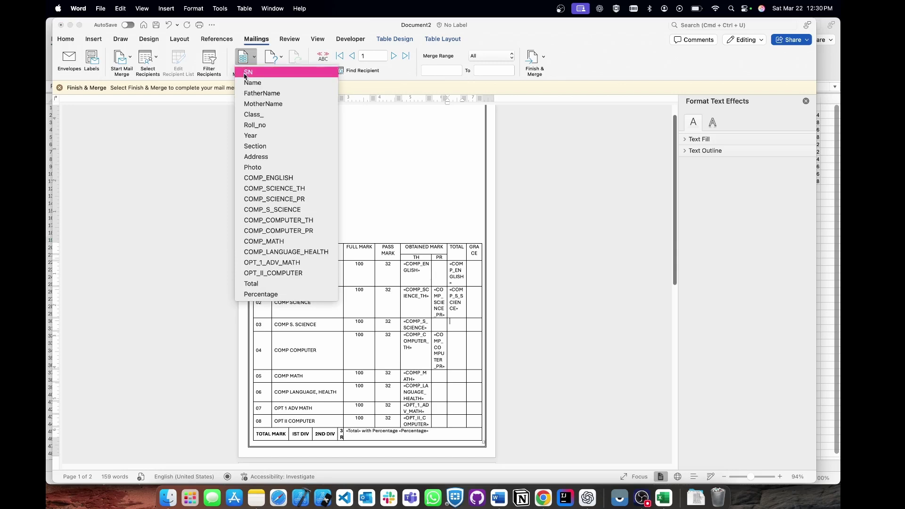
{"action": "left_click", "coordinate": [281, 210]}
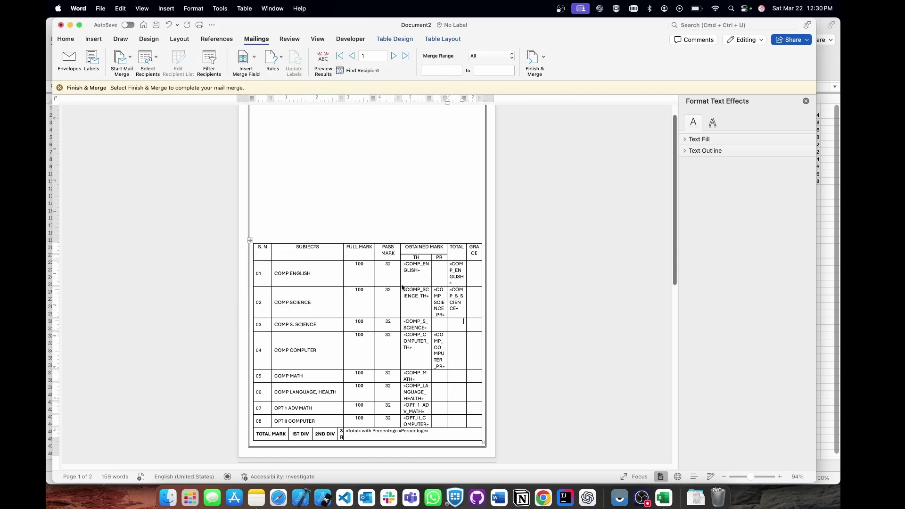
{"action": "left_click", "coordinate": [454, 360]}
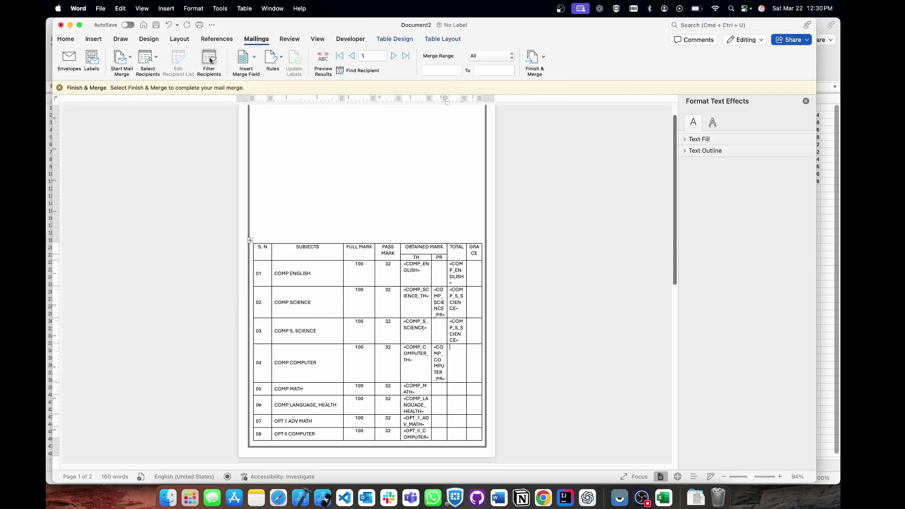
{"action": "left_click", "coordinate": [243, 60]}
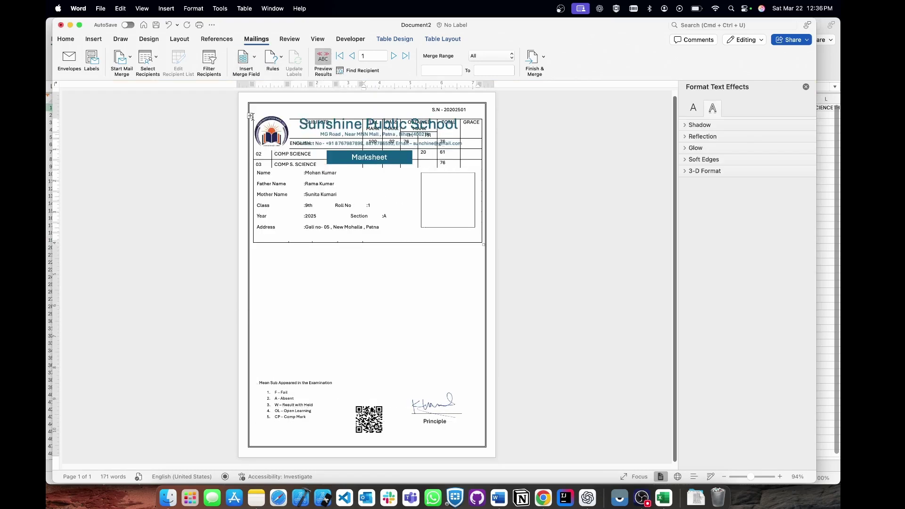
Move the marks table below the student details and place the cursor inside the empty photo box.
{"action": "left_click_drag", "start_coordinate": [250, 116], "coordinate": [253, 242]}
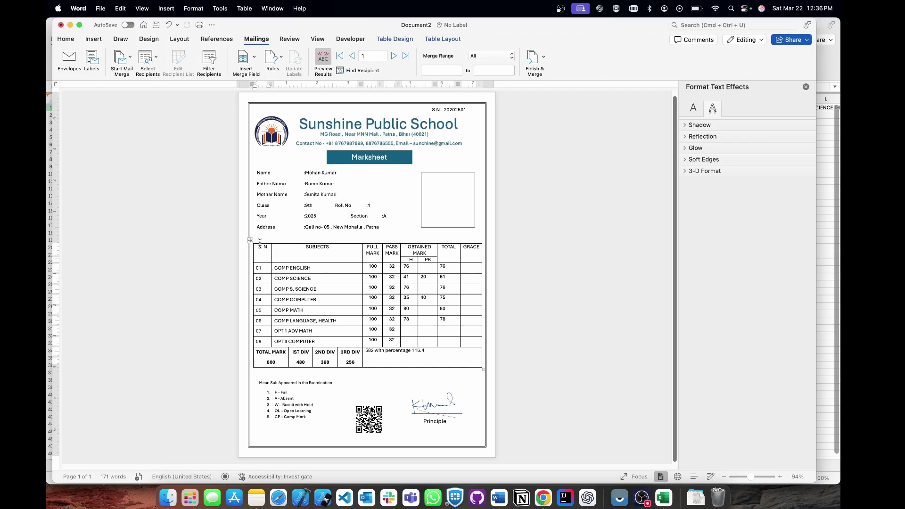
{"action": "left_click", "coordinate": [250, 237]}
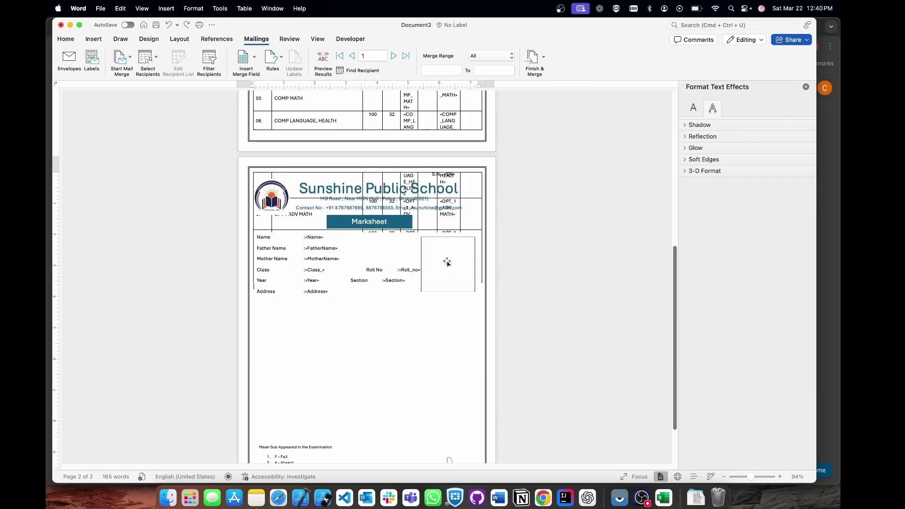
{"action": "left_click", "coordinate": [448, 257]}
{"action": "left_click", "coordinate": [439, 253]}
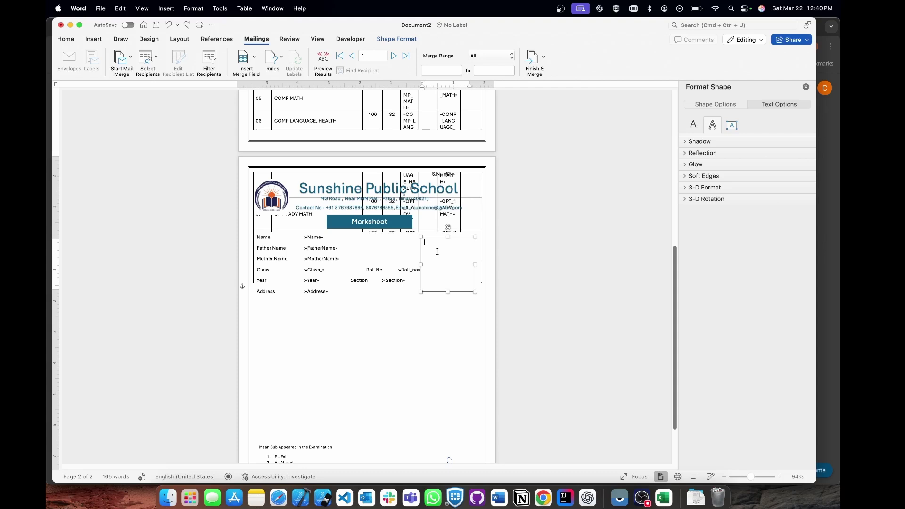
Build an INCLUDEPICTURE field nesting an IF TRUE field around the Photo merge field.
{"action": "key", "text": "super+F9"}
{"action": "type", "text": "INCLUDEPICTURE {"}
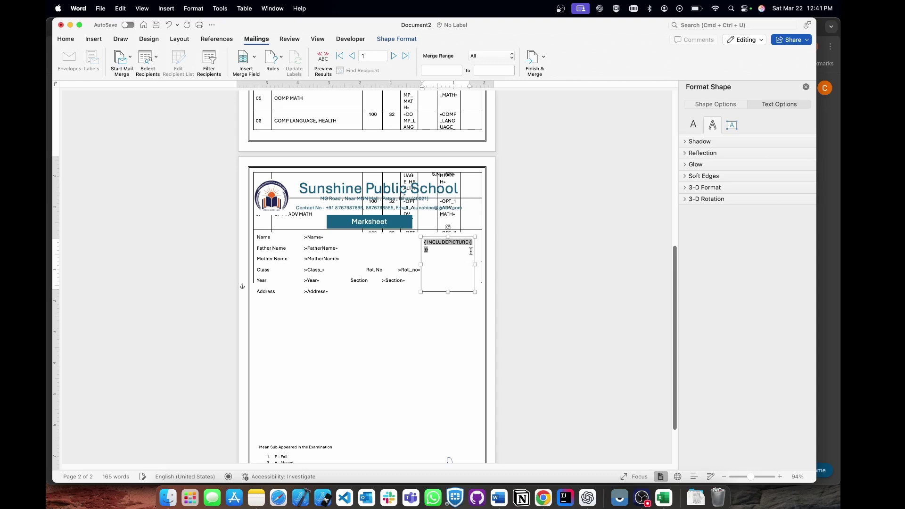
{"action": "key", "text": "super+F9"}
{"action": "type", "text": "IF TRUE "}
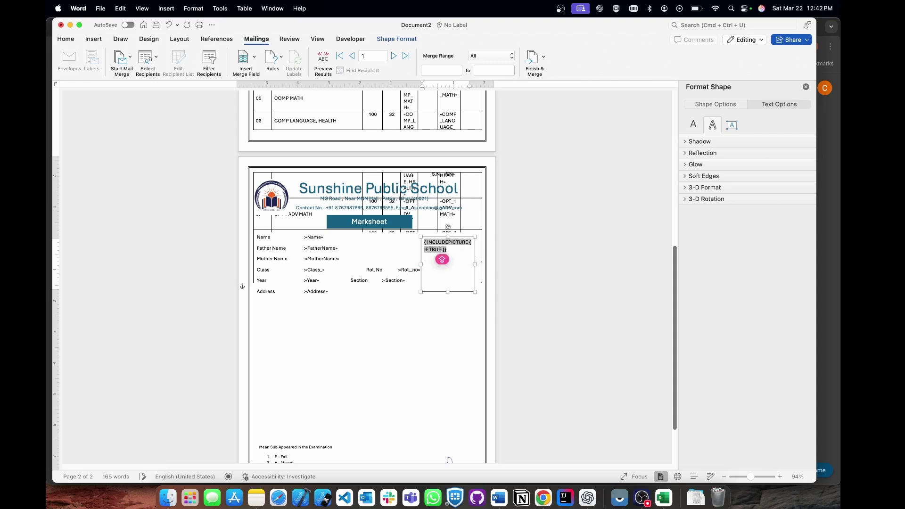
{"action": "type", "text": "\""}
{"action": "left_click", "coordinate": [241, 62]}
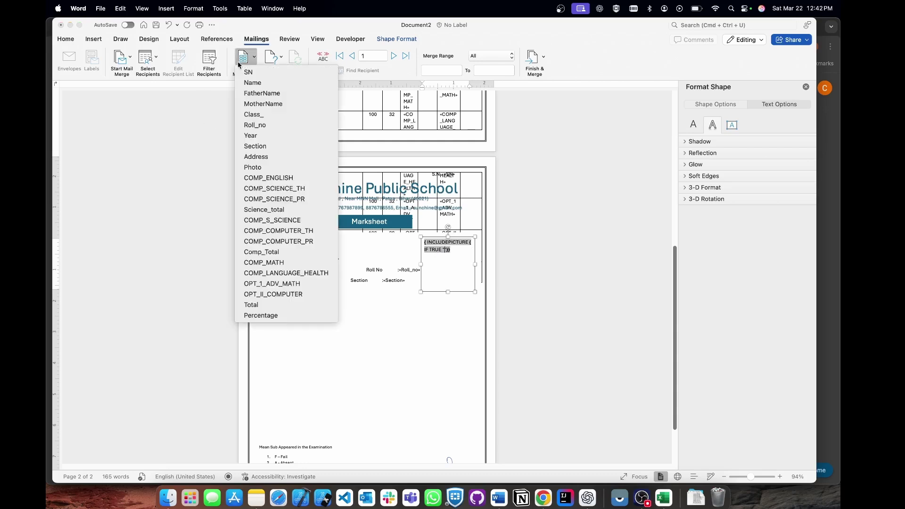
{"action": "left_click", "coordinate": [273, 168]}
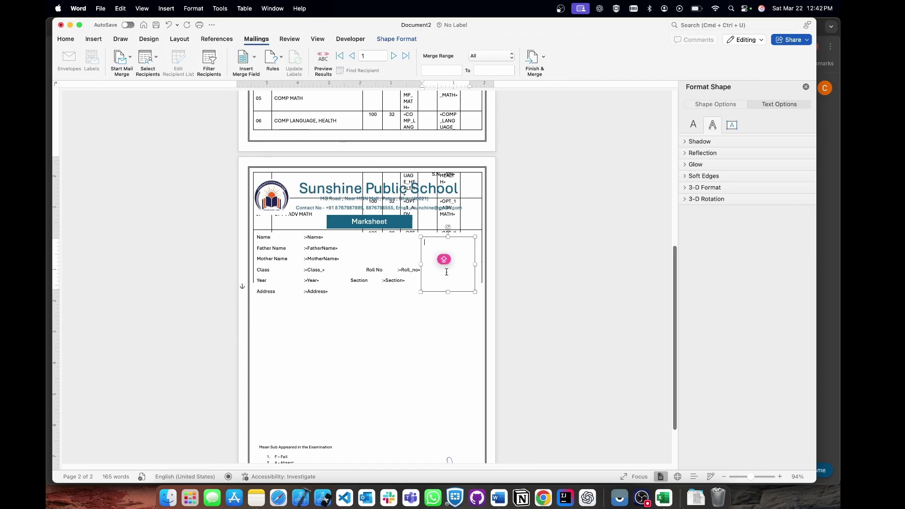
Show field codes and add the \x\y\* MERGEFORMAT switches to the picture field.
{"action": "key", "text": "alt+F9"}
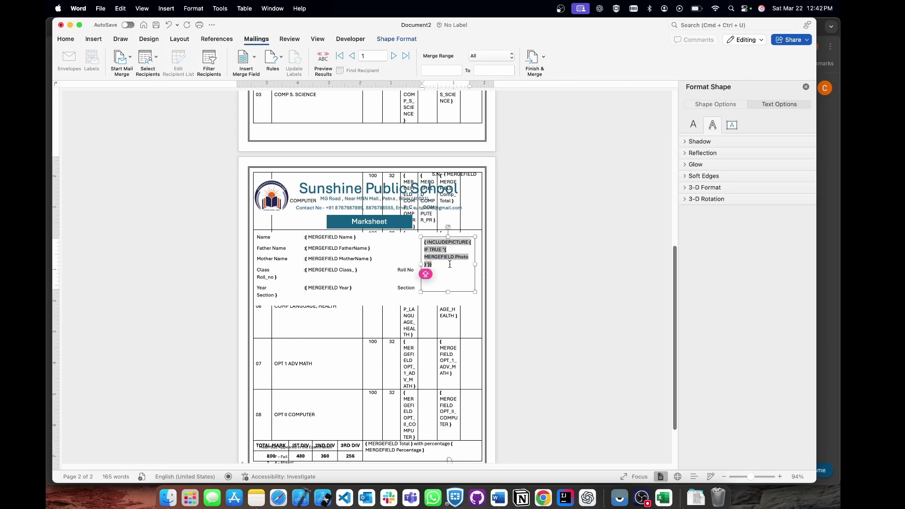
{"action": "type", "text": "\\"}
{"action": "key", "text": "BackSpace"}
{"action": "type", "text": "\\d\\x\\y\\* MERGEFORMAT"}
Grant access to pic1.jpeg and update the picture field so record 1's photo appears.
{"action": "left_click", "coordinate": [323, 62]}
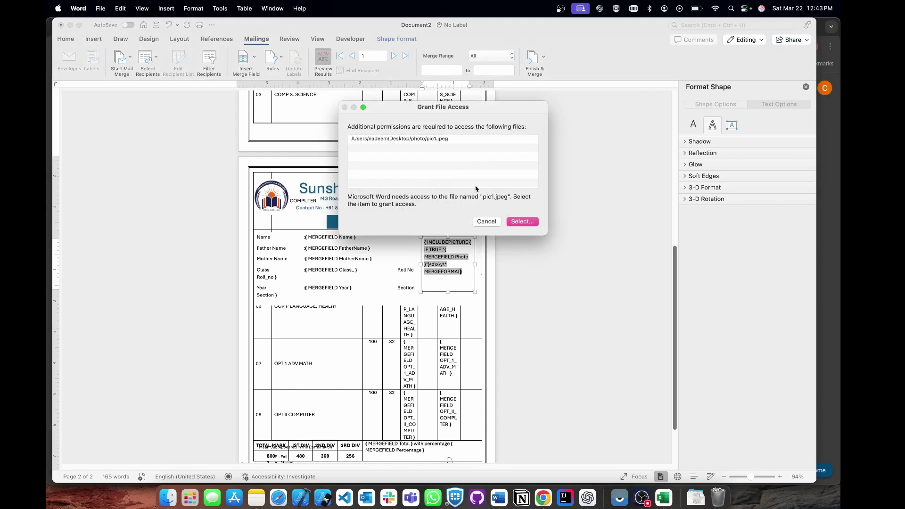
{"action": "left_click", "coordinate": [522, 222]}
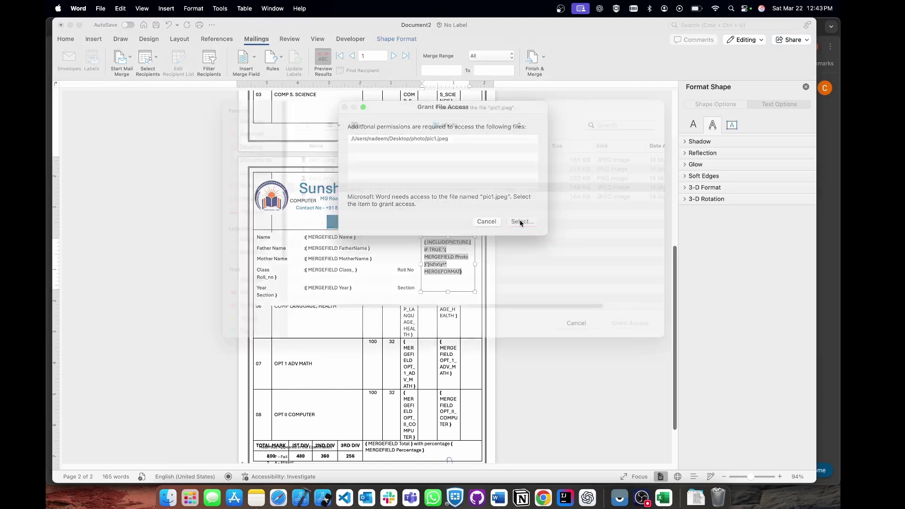
{"action": "left_click", "coordinate": [632, 337]}
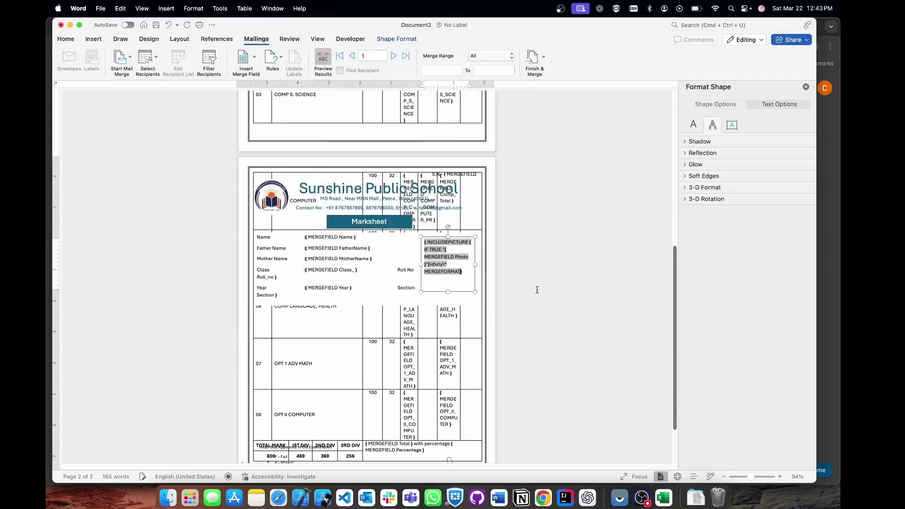
{"action": "left_click", "coordinate": [324, 61]}
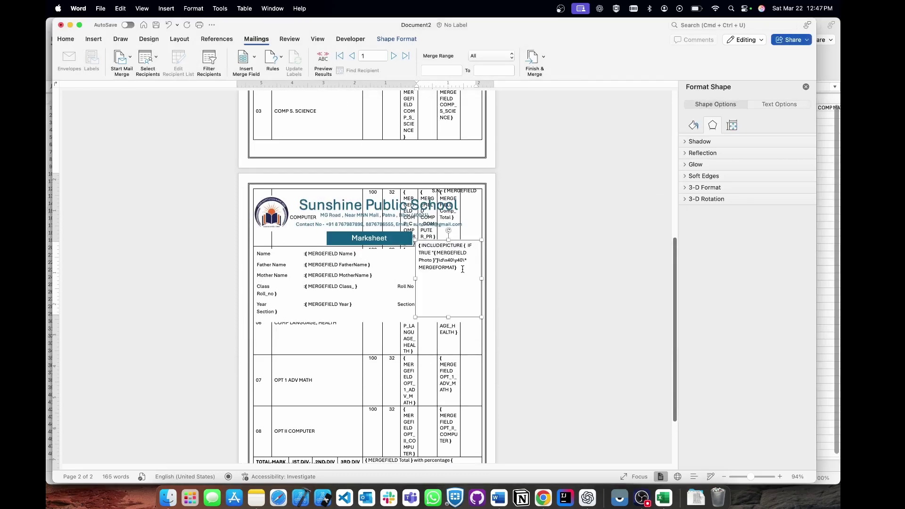
{"action": "left_click_drag", "start_coordinate": [458, 311], "coordinate": [420, 252]}
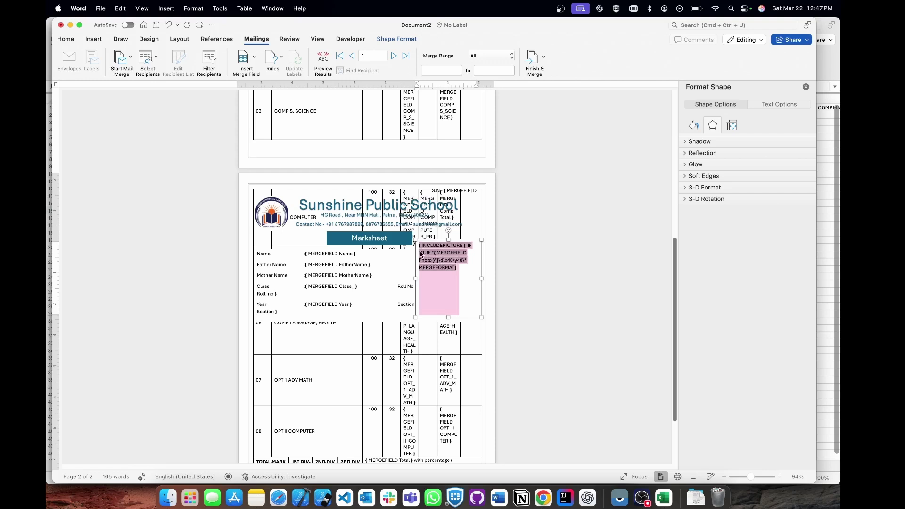
{"action": "key", "text": "alt+F9"}
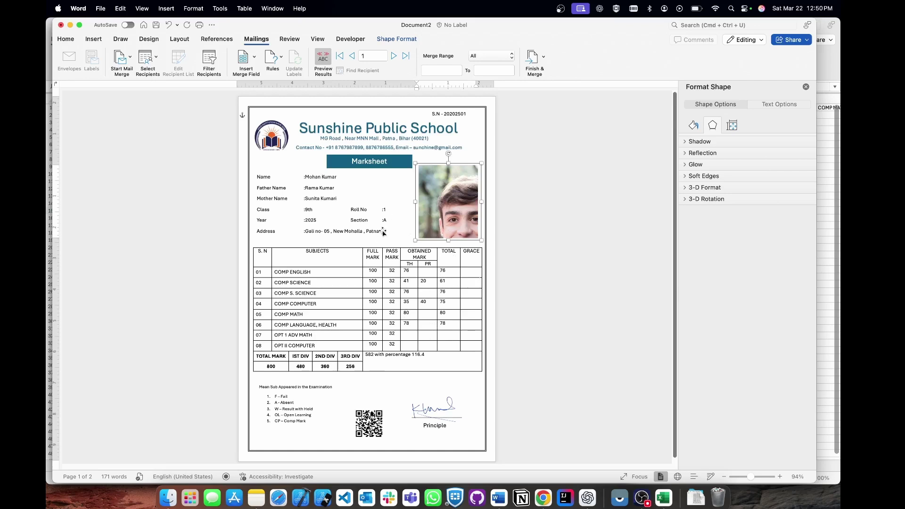
Step through student records 3 and 2 to check each marksheet's details and photo.
{"action": "scroll", "coordinate": [389, 283], "scroll_direction": "down", "scroll_amount": 1}
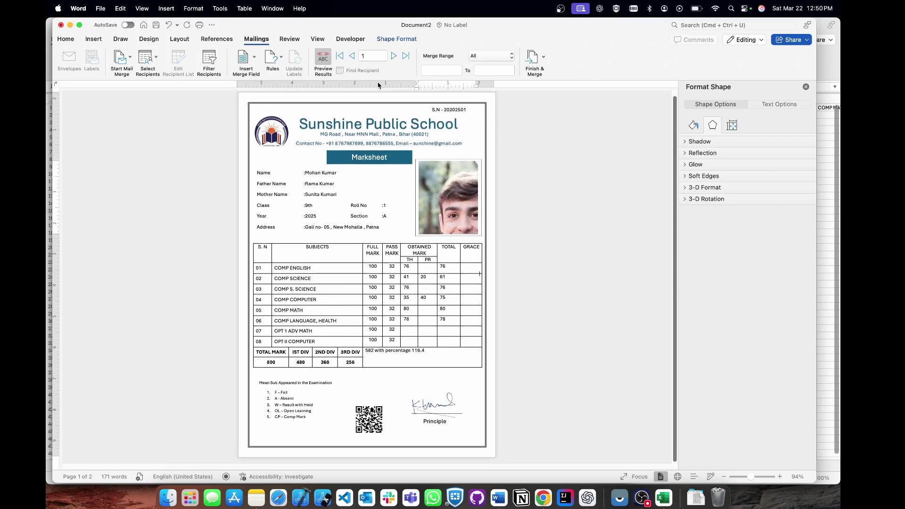
{"action": "left_click", "coordinate": [393, 57]}
{"action": "left_click", "coordinate": [393, 56]}
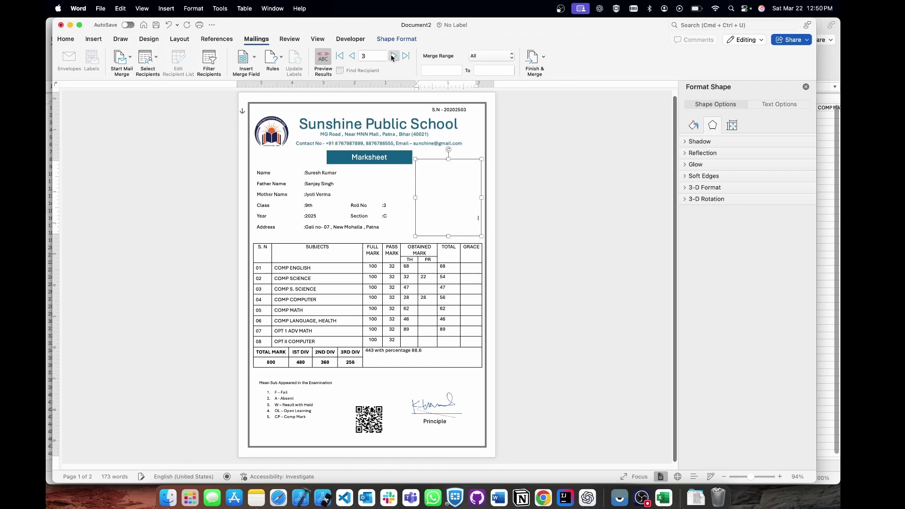
{"action": "left_click", "coordinate": [353, 56]}
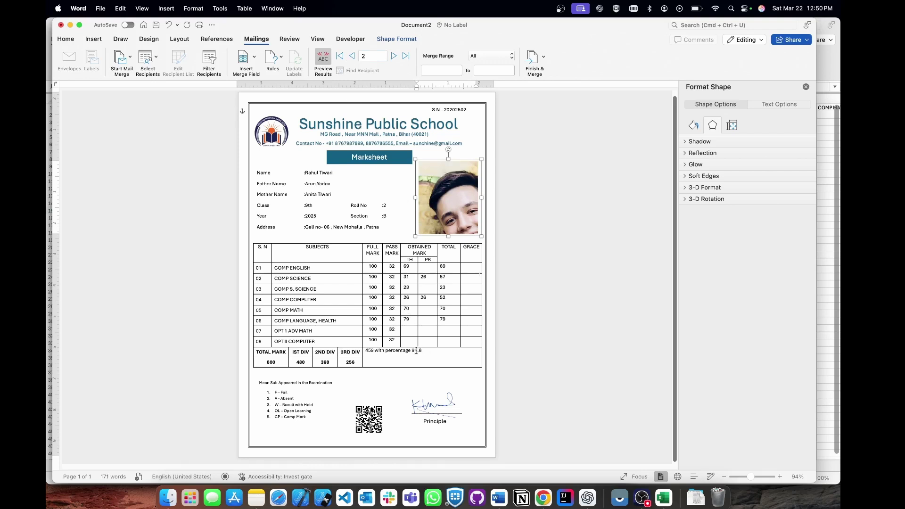
{"action": "left_click", "coordinate": [416, 351]}
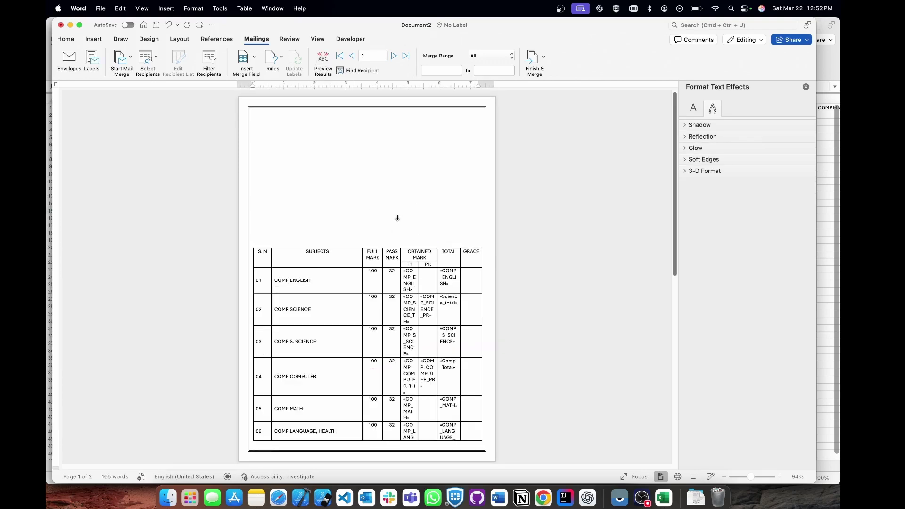
Merge all records with Edit Individual Documents into the 10-page Letters1 document.
{"action": "scroll", "coordinate": [397, 218], "scroll_direction": "down", "scroll_amount": 10}
{"action": "scroll", "coordinate": [377, 188], "scroll_direction": "up", "scroll_amount": 10}
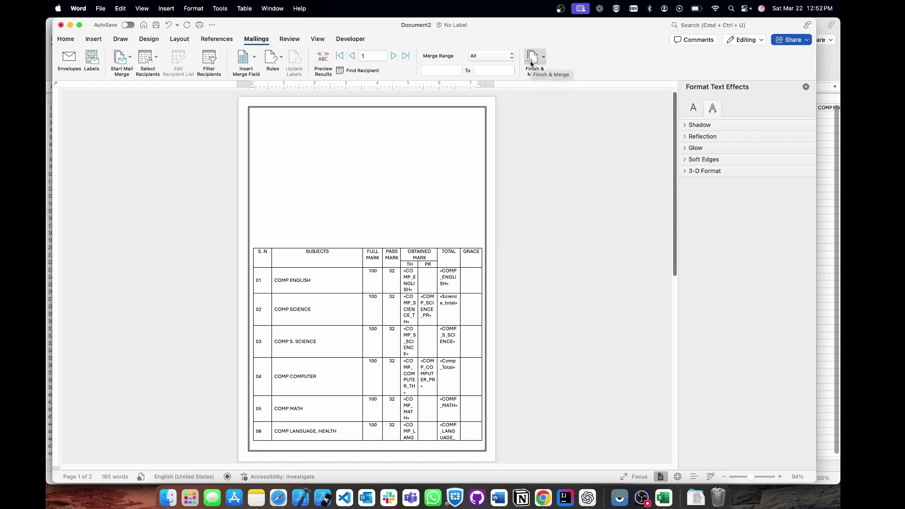
{"action": "left_click", "coordinate": [532, 65]}
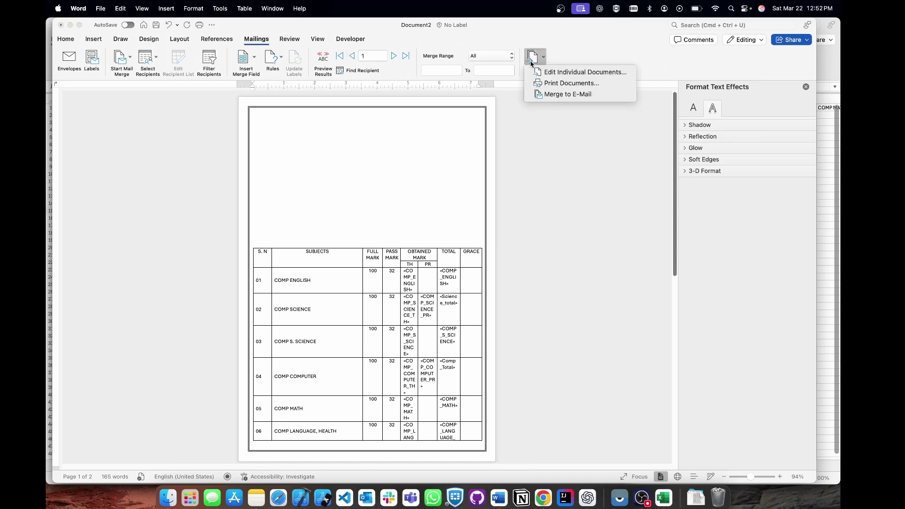
{"action": "left_click", "coordinate": [558, 73]}
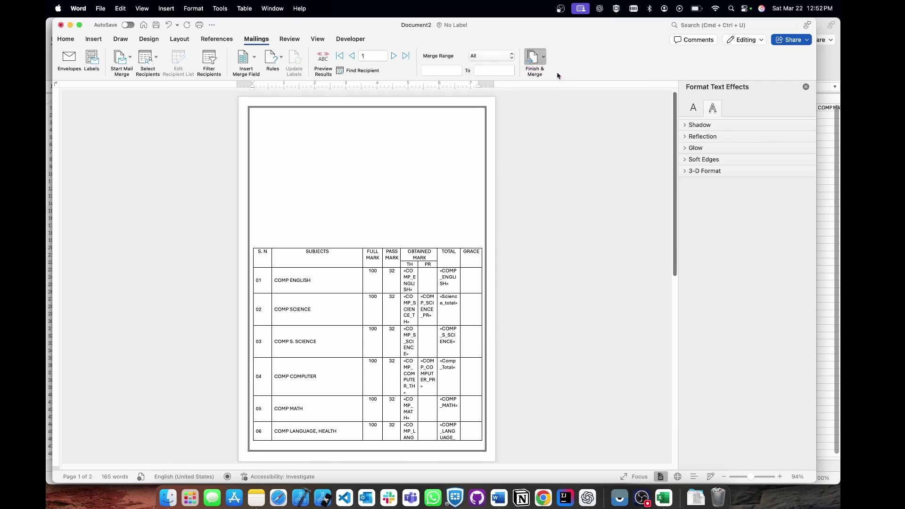
{"action": "scroll", "coordinate": [432, 242], "scroll_direction": "down", "scroll_amount": 2}
{"action": "scroll", "coordinate": [432, 241], "scroll_direction": "down", "scroll_amount": 5}
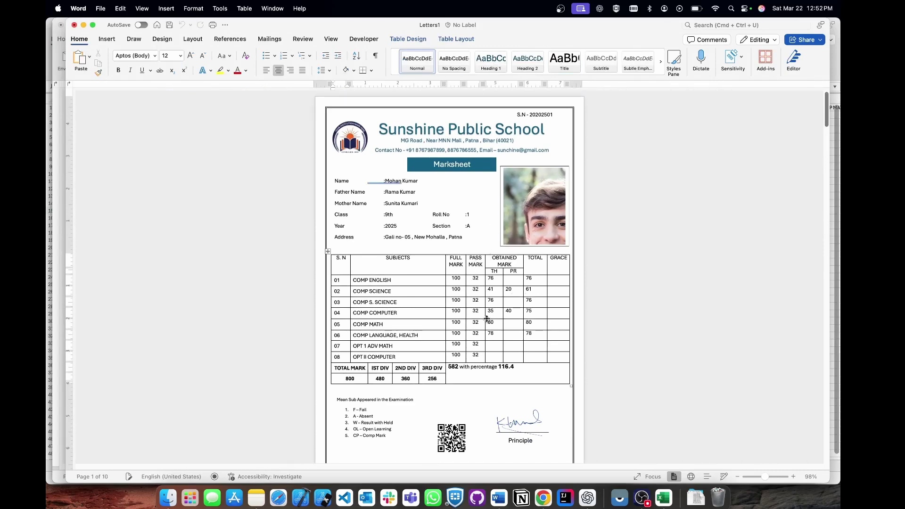
Accept the spacing fix after the colon for the Name and Father Name values.
{"action": "scroll", "coordinate": [471, 303], "scroll_direction": "down", "scroll_amount": 20}
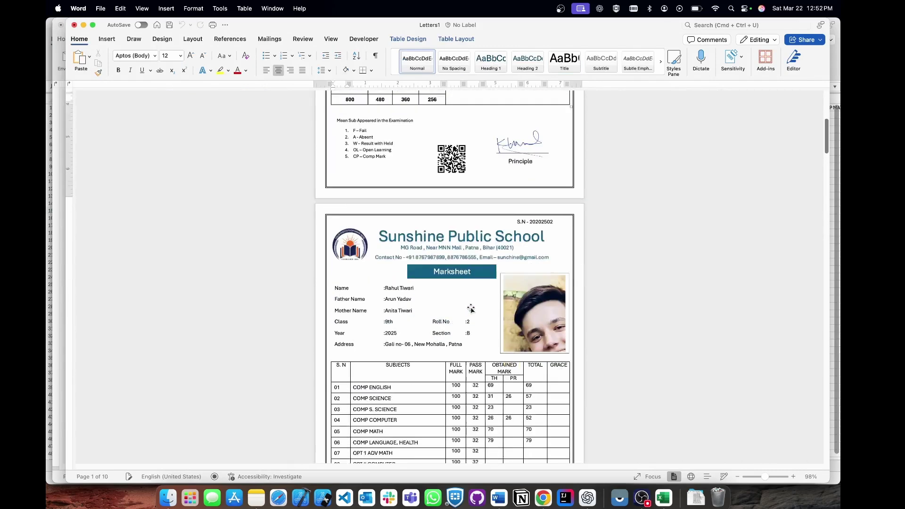
{"action": "scroll", "coordinate": [471, 309], "scroll_direction": "down", "scroll_amount": 12}
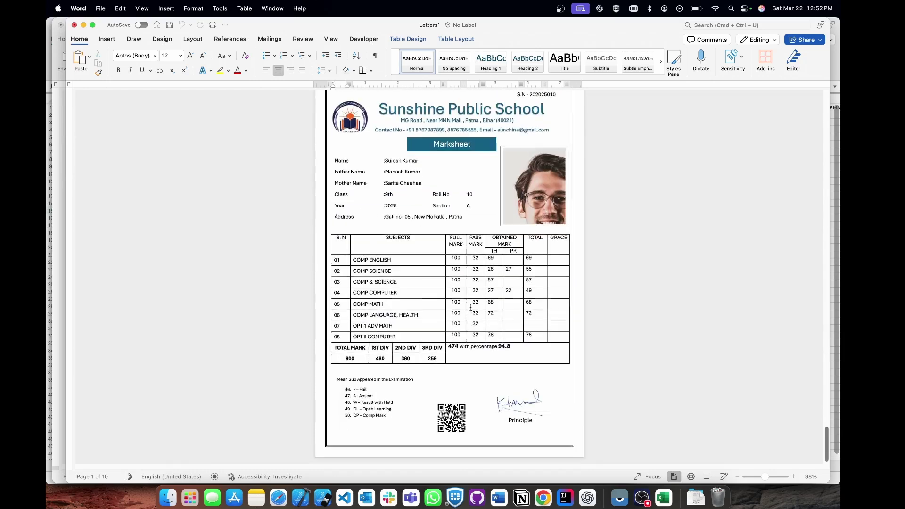
{"action": "scroll", "coordinate": [638, 226], "scroll_direction": "up", "scroll_amount": 20}
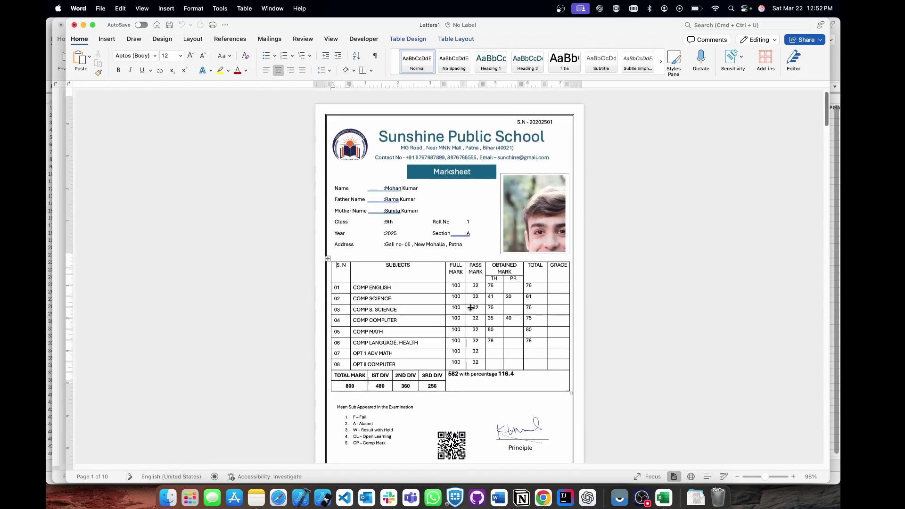
{"action": "left_click", "coordinate": [638, 226]}
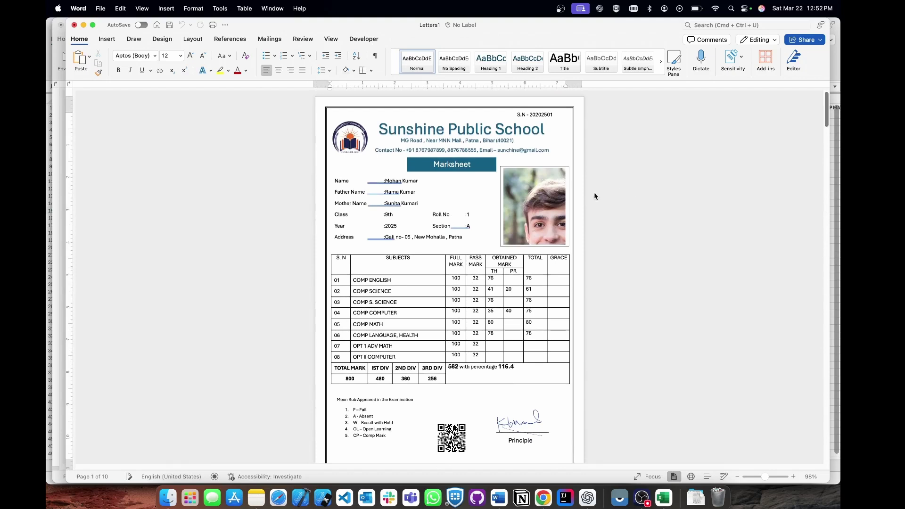
{"action": "left_click", "coordinate": [388, 181]}
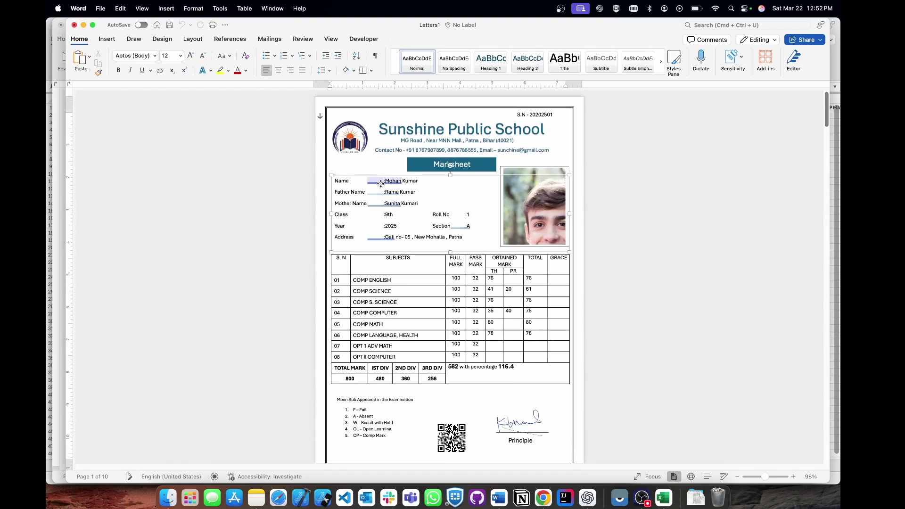
{"action": "left_click", "coordinate": [354, 242]}
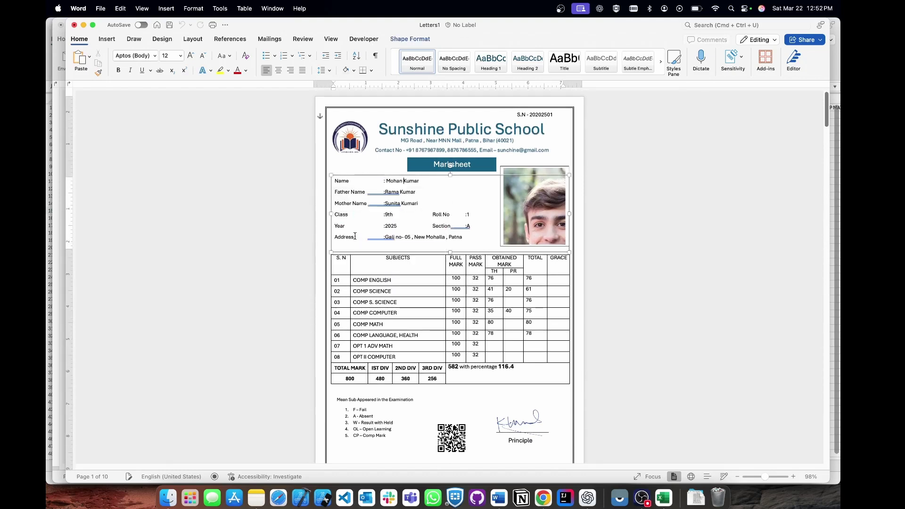
{"action": "left_click", "coordinate": [387, 192]}
{"action": "left_click", "coordinate": [356, 243]}
Add the missing space after the colon in the Mother Name, Section and Address values.
{"action": "left_click", "coordinate": [391, 204]}
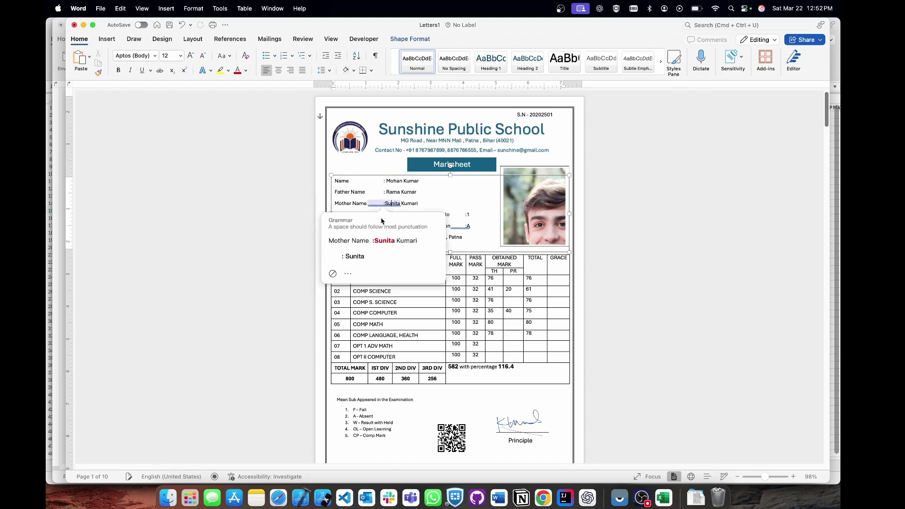
{"action": "left_click", "coordinate": [356, 256]}
{"action": "left_click", "coordinate": [460, 226]}
{"action": "left_click", "coordinate": [415, 279]}
{"action": "left_click", "coordinate": [513, 331]}
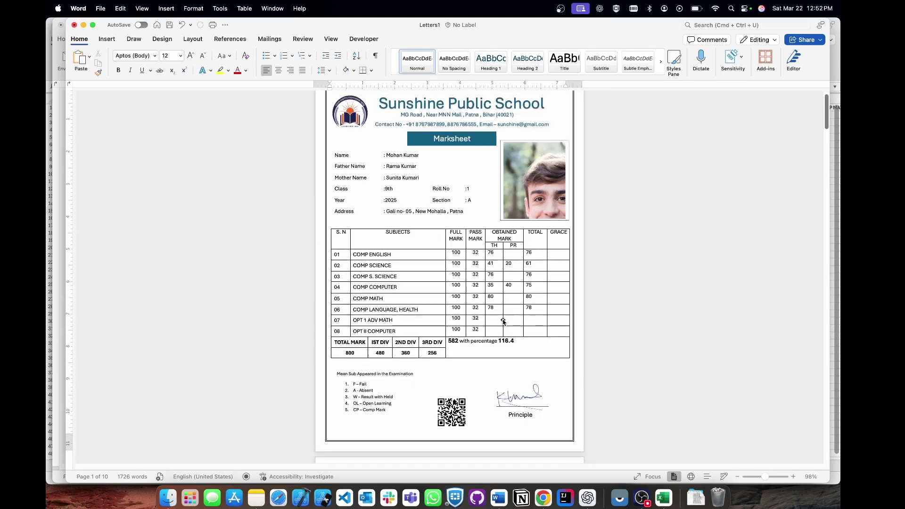